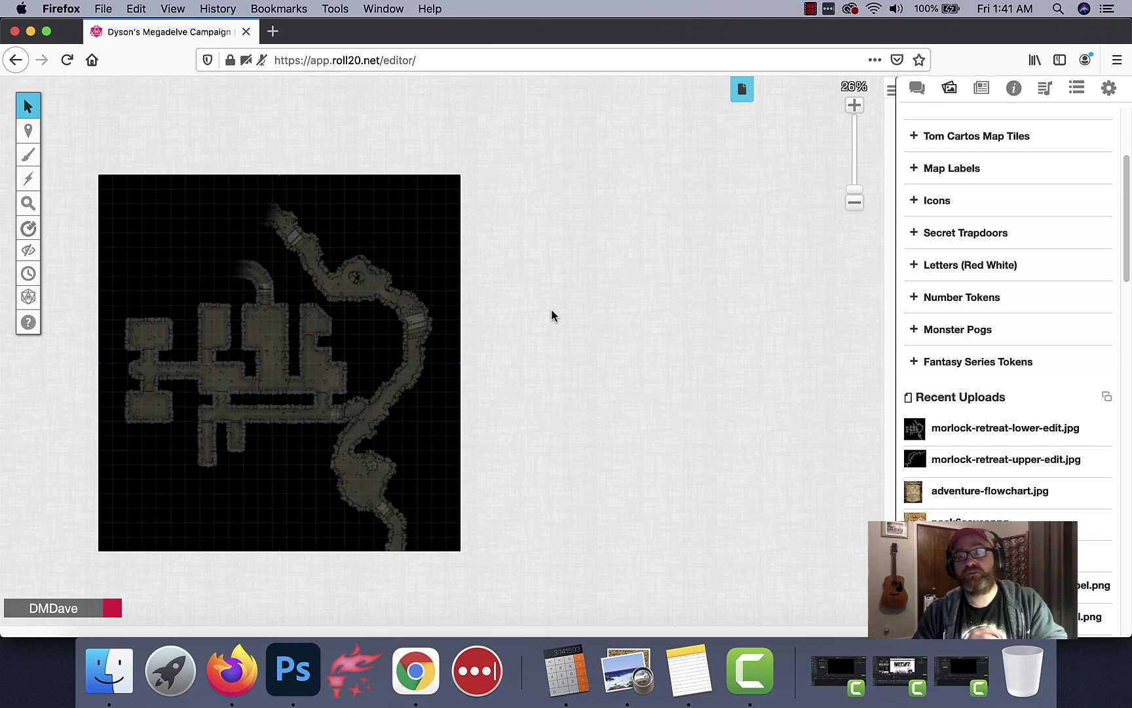
Switch to the Morlock Retreat Upper map page and zoom in to 66%
{"action": "left_click", "coordinate": [738, 90]}
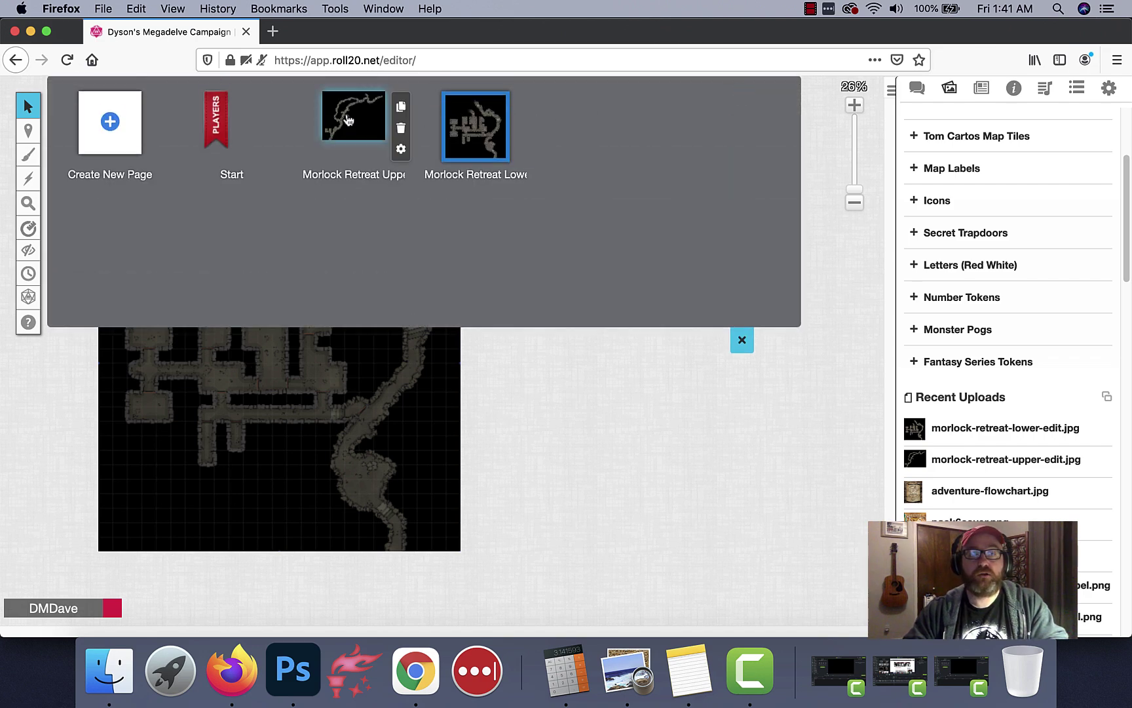
{"action": "left_click", "coordinate": [347, 118]}
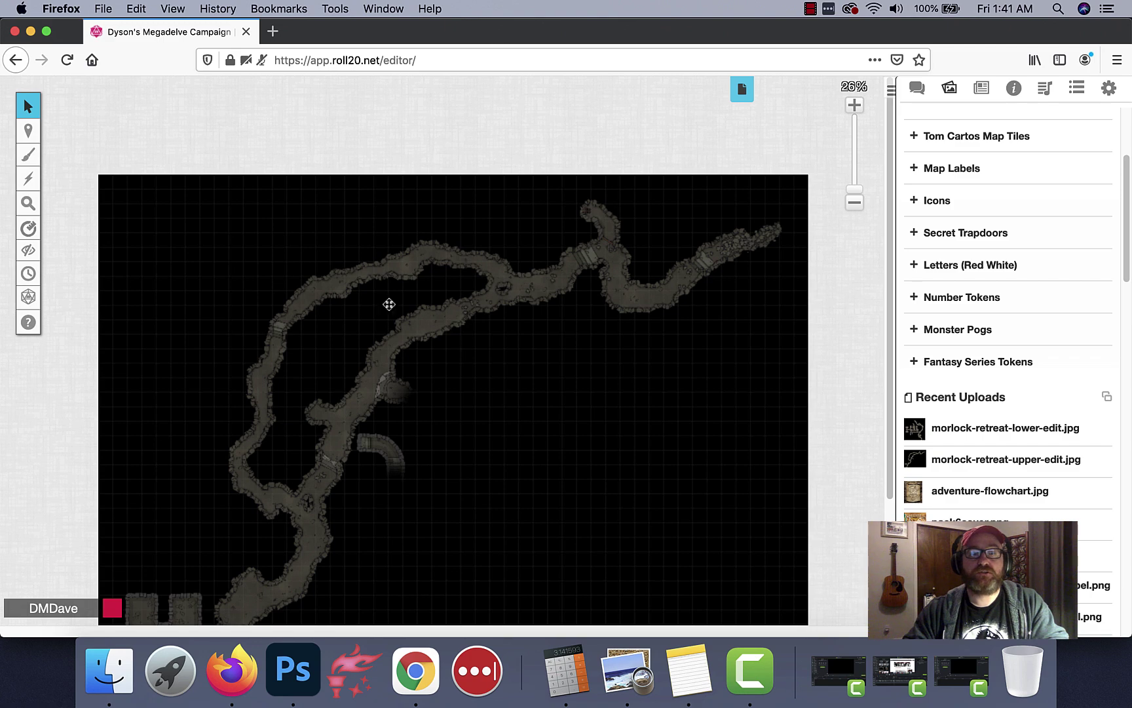
{"action": "scroll", "coordinate": [498, 291], "scroll_direction": "up", "scroll_amount": 3}
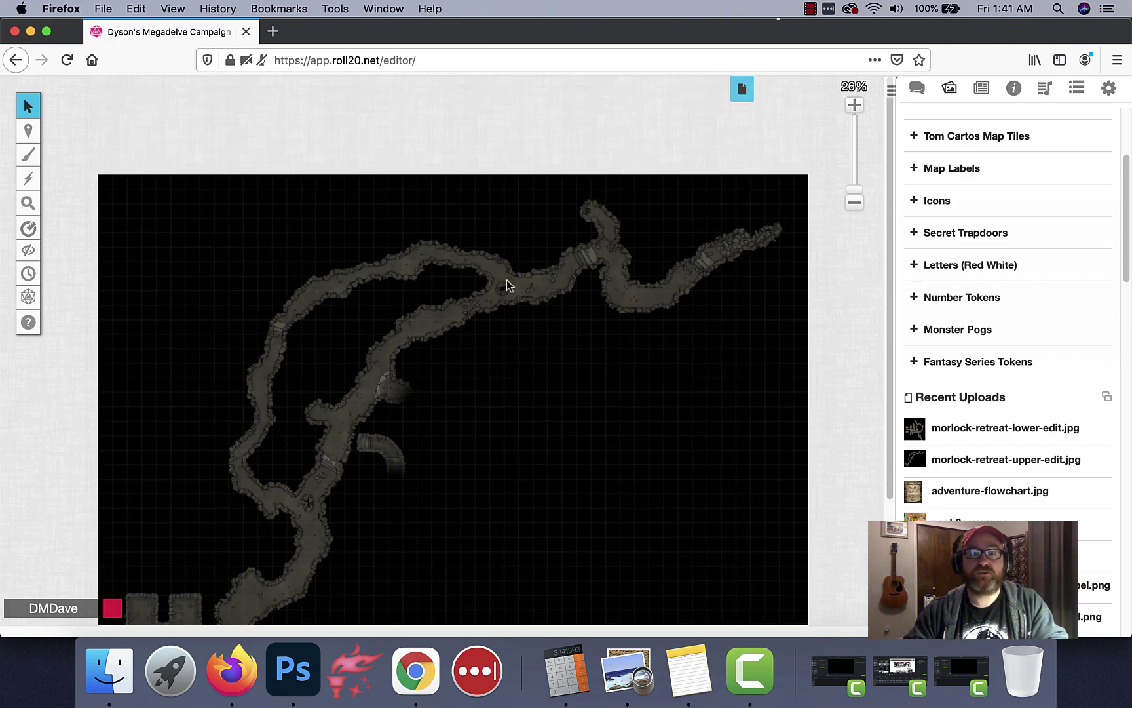
{"action": "scroll", "coordinate": [507, 282], "scroll_direction": "up", "scroll_amount": 3}
{"action": "scroll", "coordinate": [576, 210], "scroll_direction": "up", "scroll_amount": 3}
{"action": "scroll", "coordinate": [498, 328], "scroll_direction": "right", "scroll_amount": 5}
{"action": "scroll", "coordinate": [498, 328], "scroll_direction": "up", "scroll_amount": 3}
{"action": "mouse_move", "coordinate": [26, 133]}
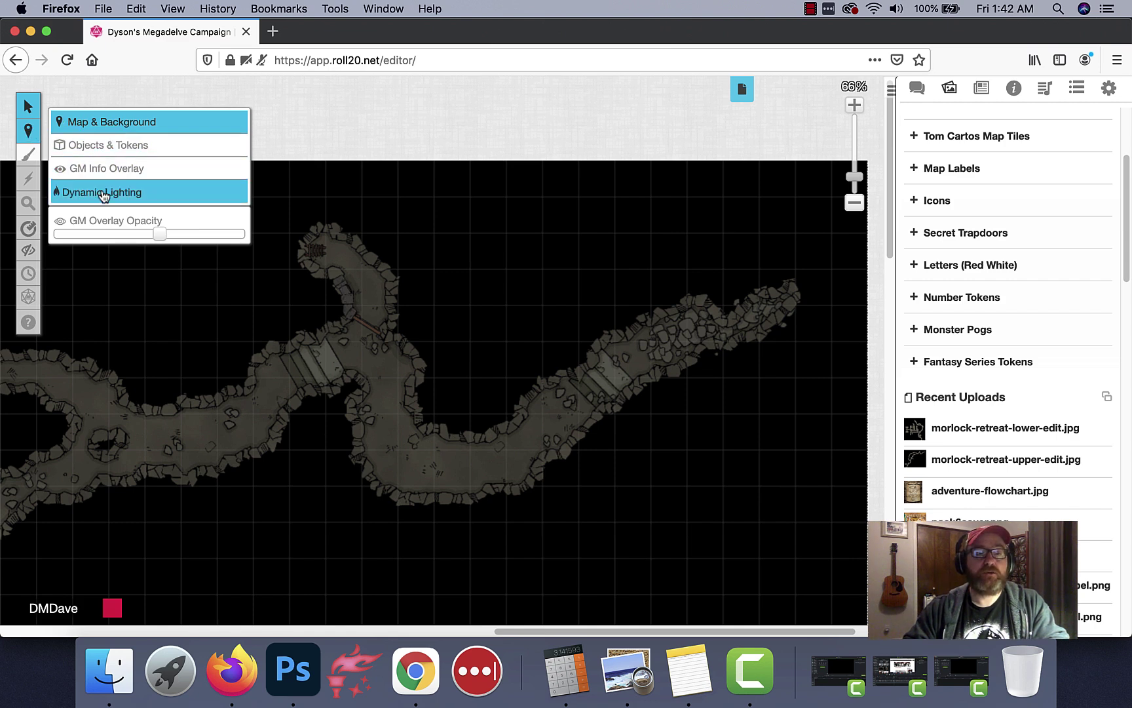
Make Dynamic Lighting the active layer and zoom the cave map to 83%
{"action": "left_click", "coordinate": [103, 193]}
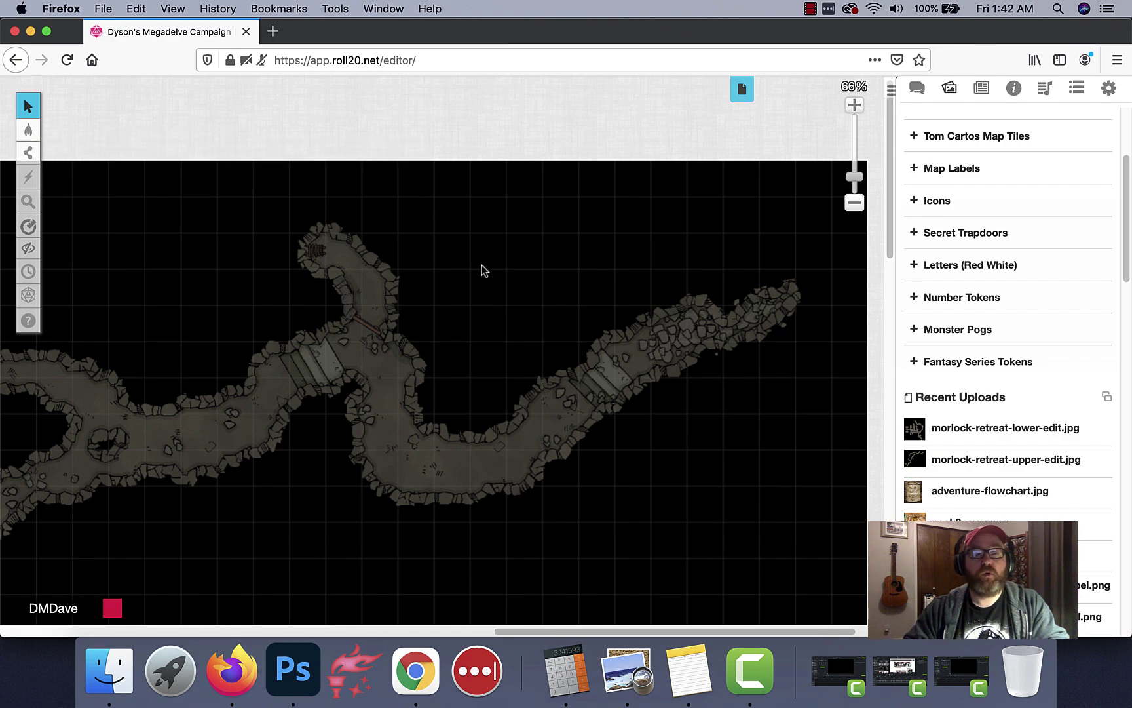
{"action": "scroll", "coordinate": [450, 313], "scroll_direction": "up", "scroll_amount": 2}
{"action": "scroll", "coordinate": [449, 313], "scroll_direction": "up", "scroll_amount": 1}
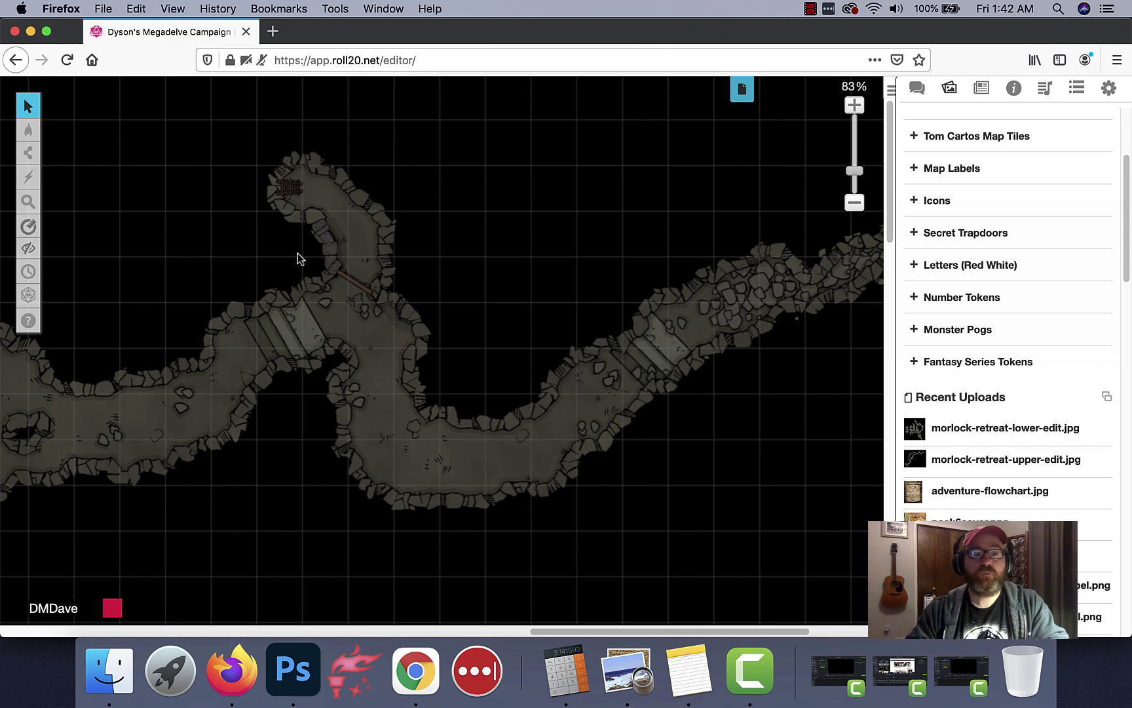
Select the Polygon/Line drawing tool with a magenta stroke colour
{"action": "left_click", "coordinate": [71, 172]}
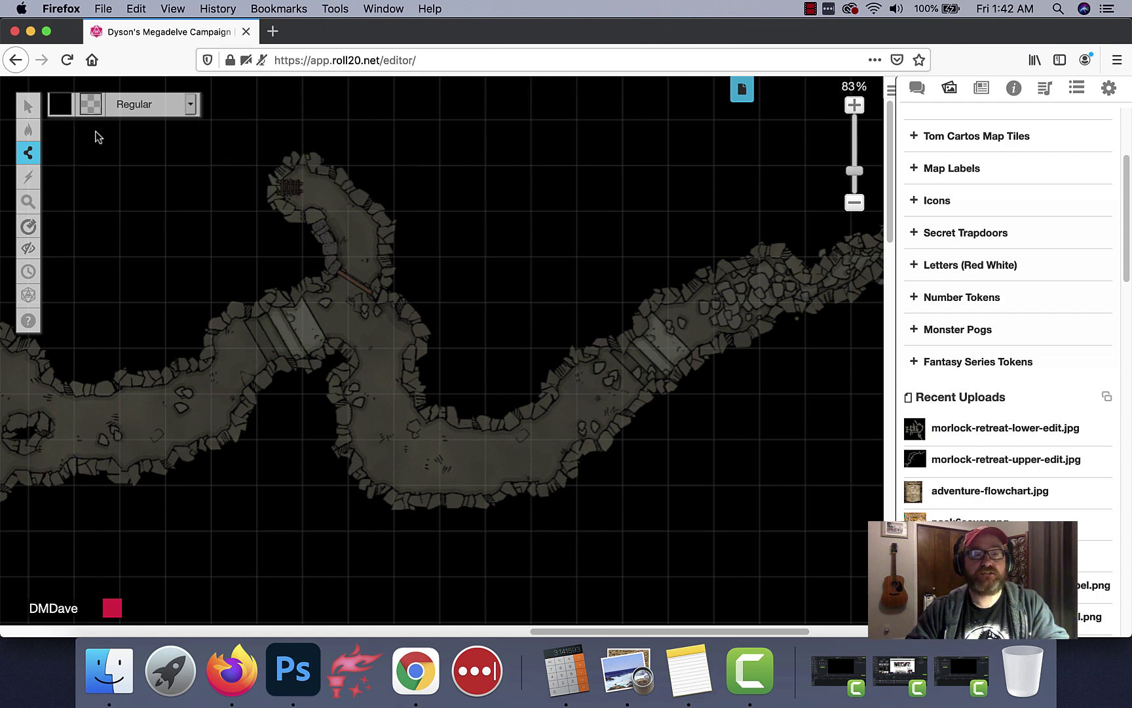
{"action": "left_click", "coordinate": [60, 104]}
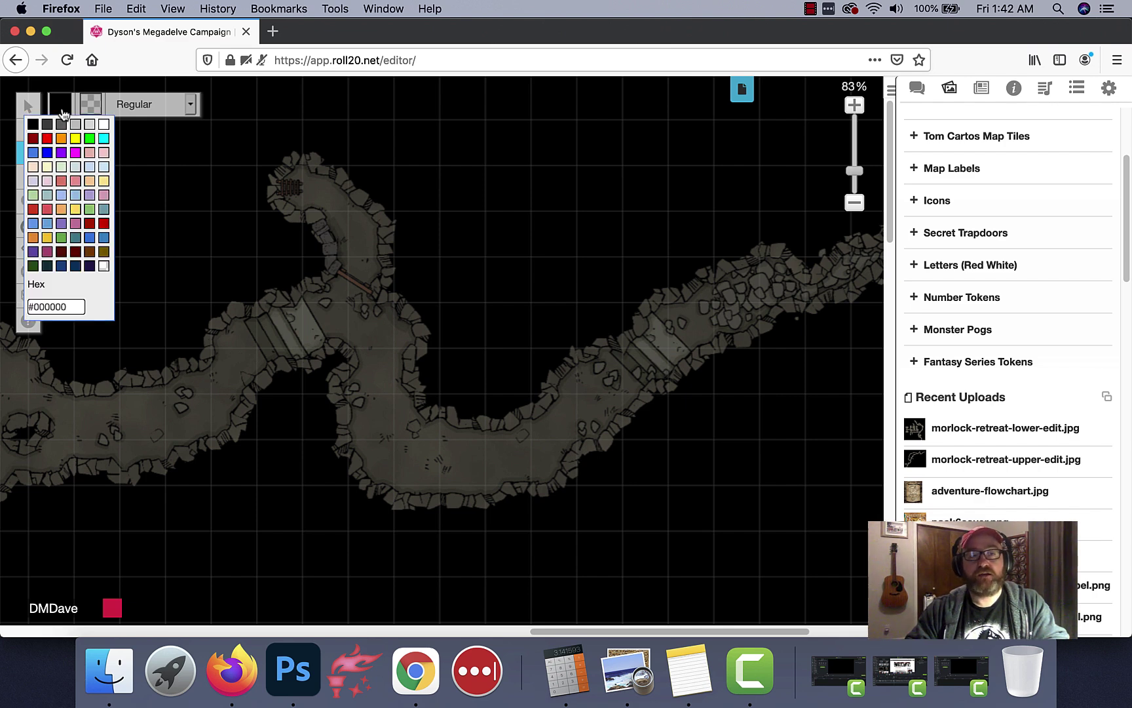
{"action": "left_click", "coordinate": [76, 153]}
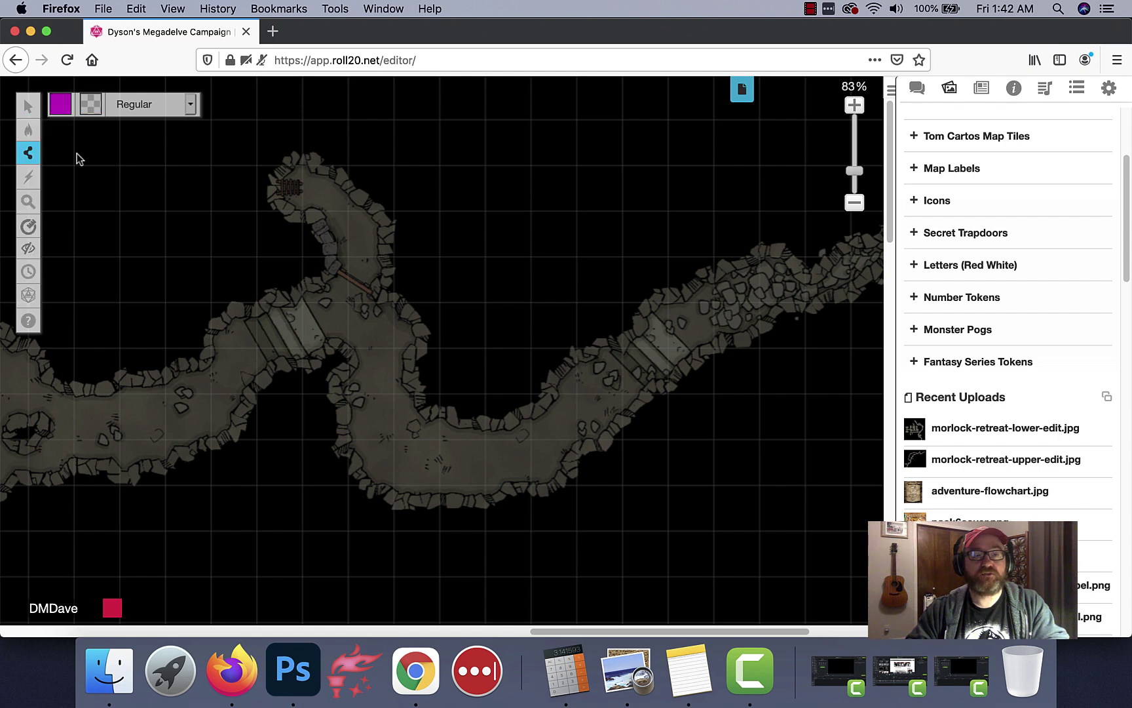
Zoom the cave map in to 166%
{"action": "left_click", "coordinate": [28, 105]}
{"action": "scroll", "coordinate": [318, 253], "scroll_direction": "up", "scroll_amount": 3}
{"action": "scroll", "coordinate": [319, 253], "scroll_direction": "left", "scroll_amount": 3}
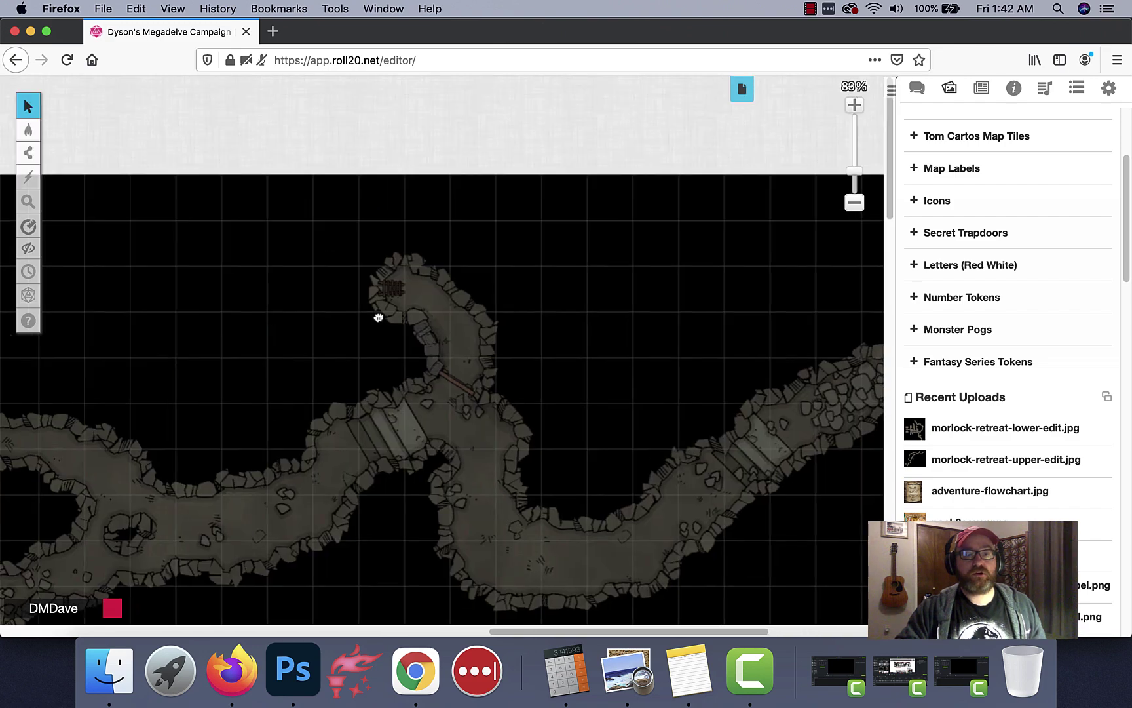
{"action": "scroll", "coordinate": [443, 321], "scroll_direction": "up", "scroll_amount": 5}
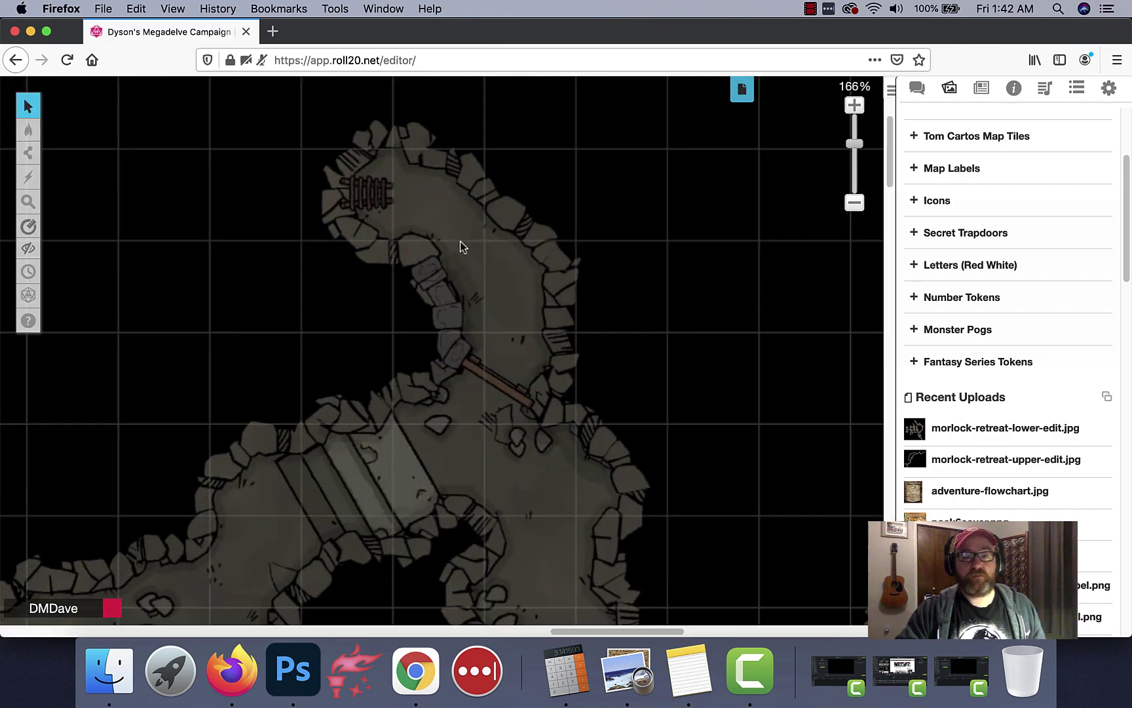
{"action": "scroll", "coordinate": [464, 230], "scroll_direction": "up", "scroll_amount": 3}
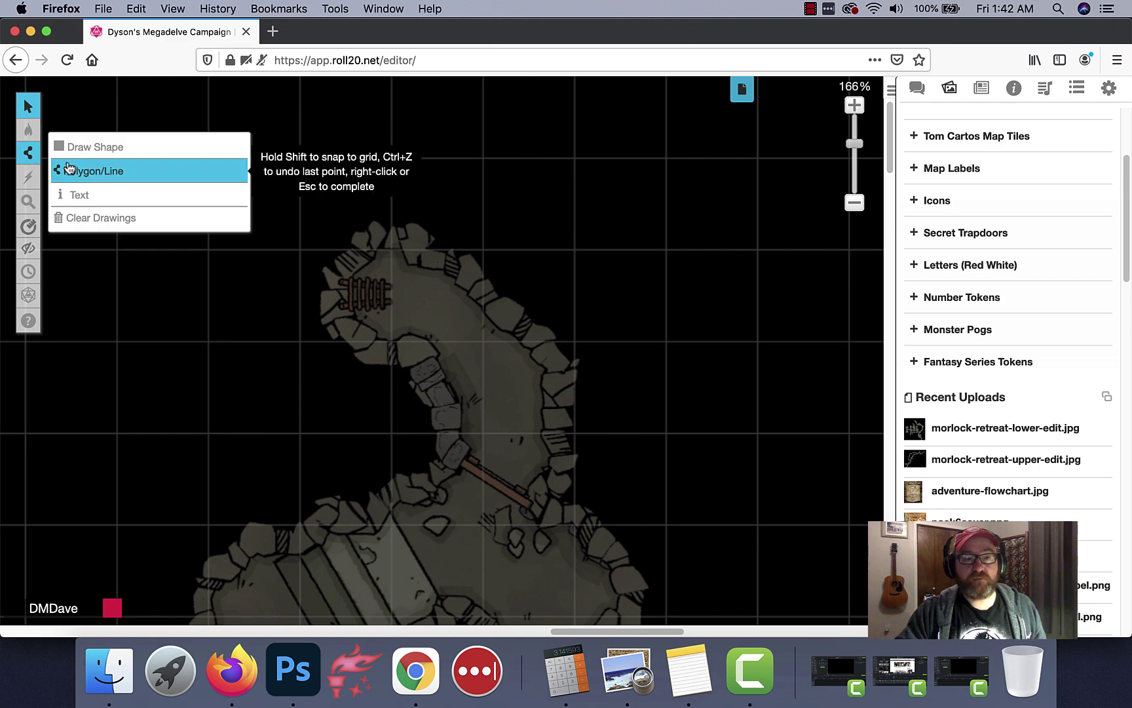
Draw the magenta wall from the upper alcove's inner edge, over its top, down the right side
{"action": "left_click", "coordinate": [122, 156]}
{"action": "mouse_move", "coordinate": [411, 357]}
{"action": "left_mouse_down"}
{"action": "mouse_move", "coordinate": [370, 354]}
{"action": "mouse_move", "coordinate": [342, 320]}
{"action": "left_mouse_up"}
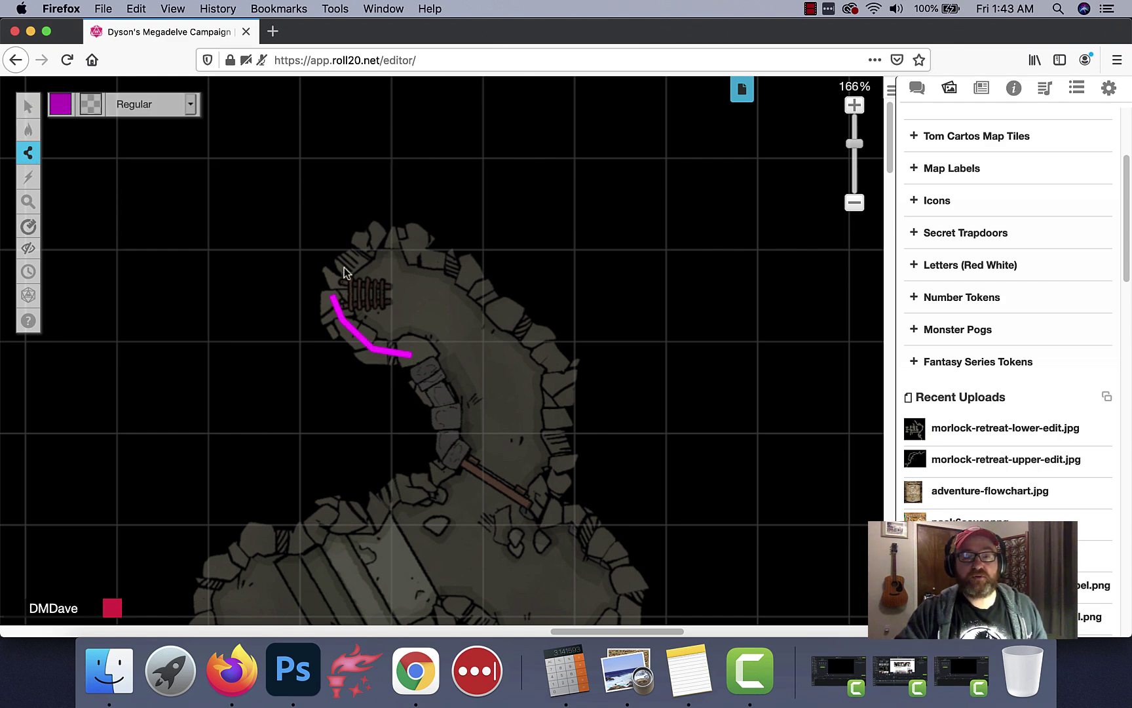
{"action": "mouse_move", "coordinate": [360, 244]}
{"action": "left_mouse_down"}
{"action": "mouse_move", "coordinate": [409, 238]}
{"action": "mouse_move", "coordinate": [474, 283]}
{"action": "left_mouse_up"}
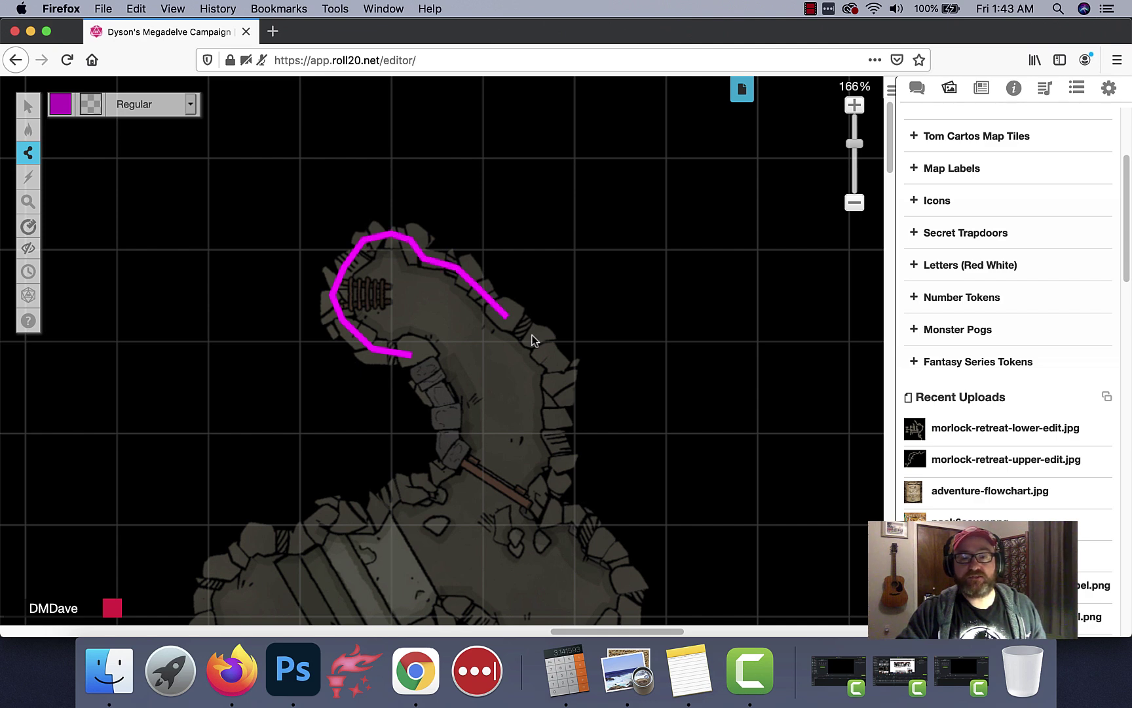
{"action": "left_click_drag", "start_coordinate": [561, 380], "coordinate": [564, 411]}
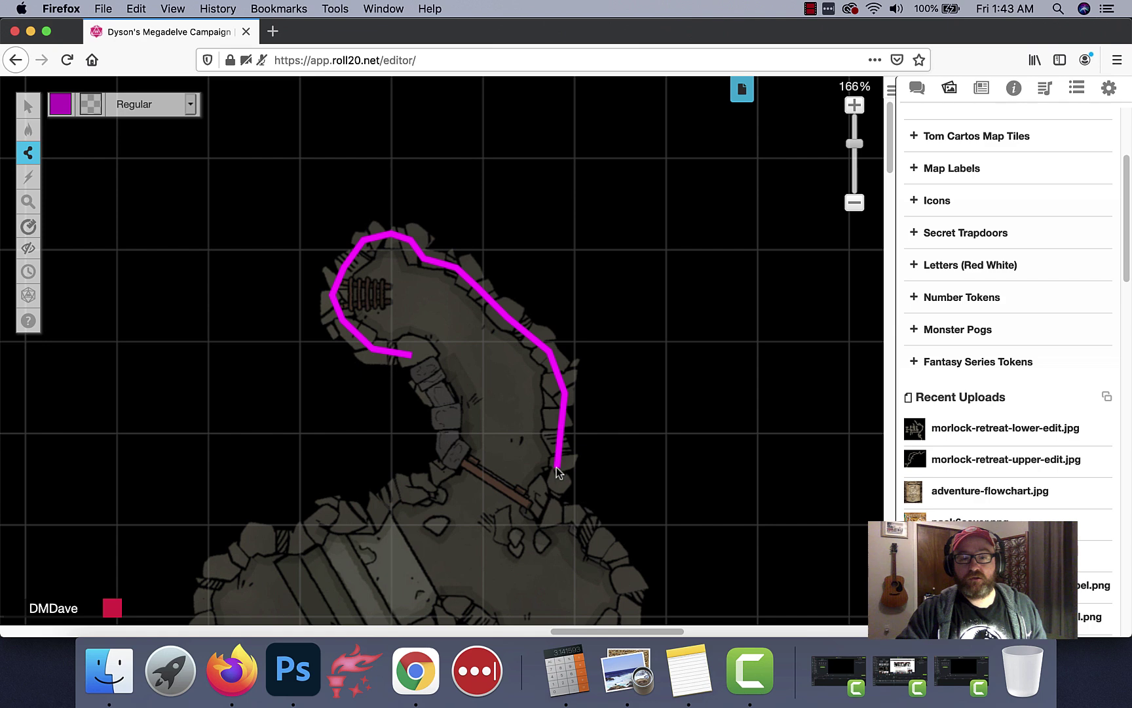
{"action": "left_click_drag", "start_coordinate": [557, 472], "coordinate": [548, 511]}
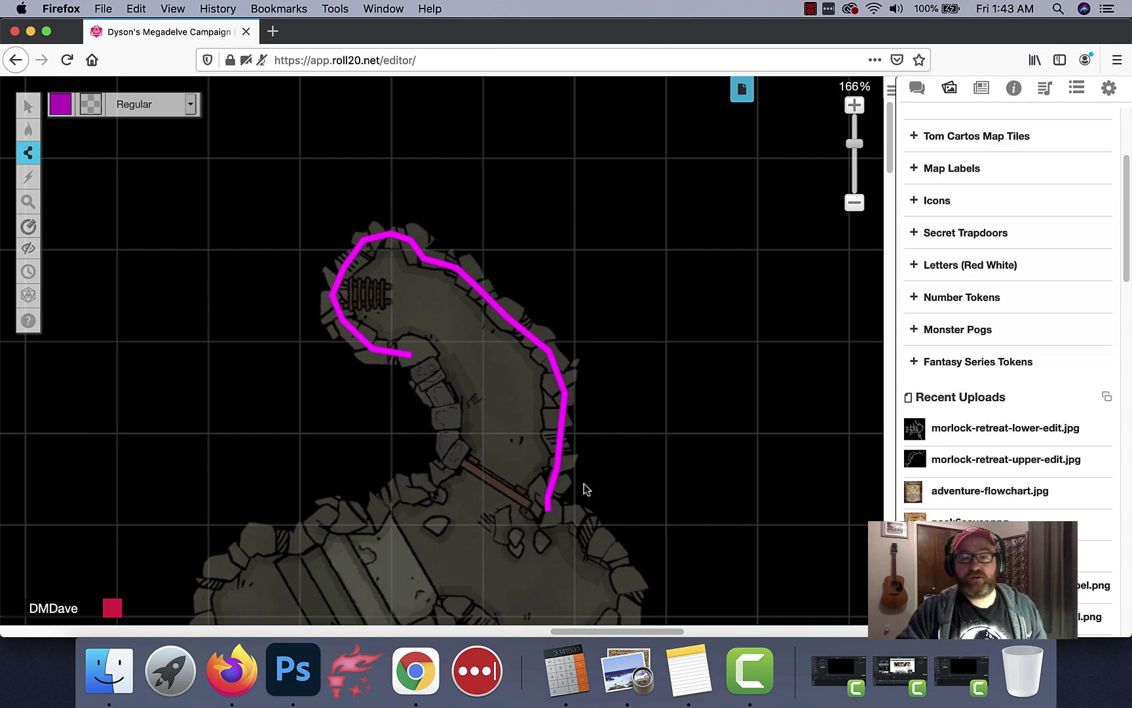
{"action": "scroll", "coordinate": [896, 192], "scroll_direction": "down", "scroll_amount": 5}
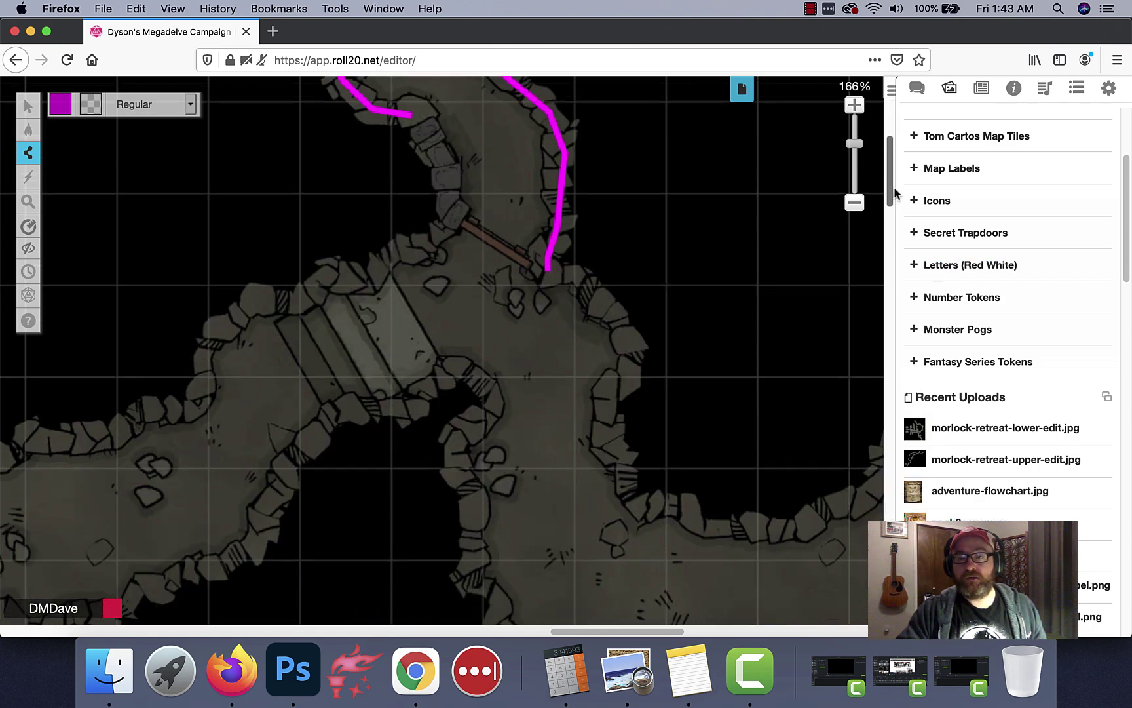
Continue the wall past the junction along the long passage's upper edge and around its tip
{"action": "left_click", "coordinate": [891, 90]}
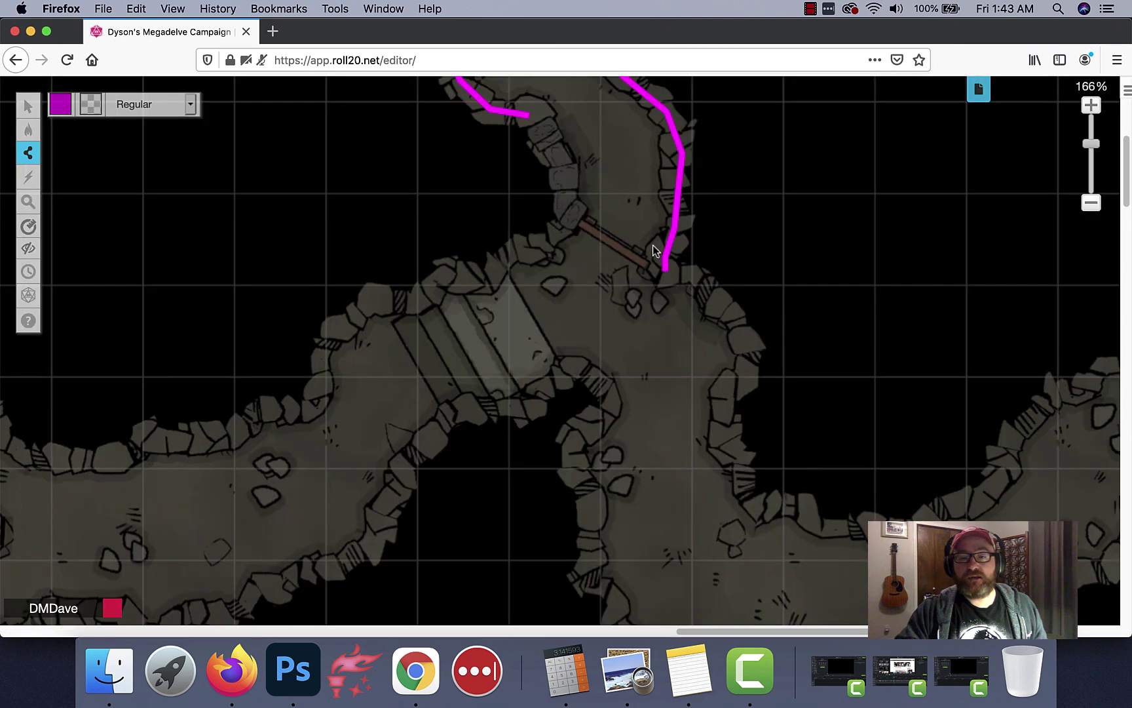
{"action": "mouse_move", "coordinate": [698, 283]}
{"action": "left_mouse_down"}
{"action": "mouse_move", "coordinate": [751, 344]}
{"action": "mouse_move", "coordinate": [727, 427]}
{"action": "mouse_move", "coordinate": [761, 513]}
{"action": "mouse_move", "coordinate": [875, 526]}
{"action": "left_mouse_up"}
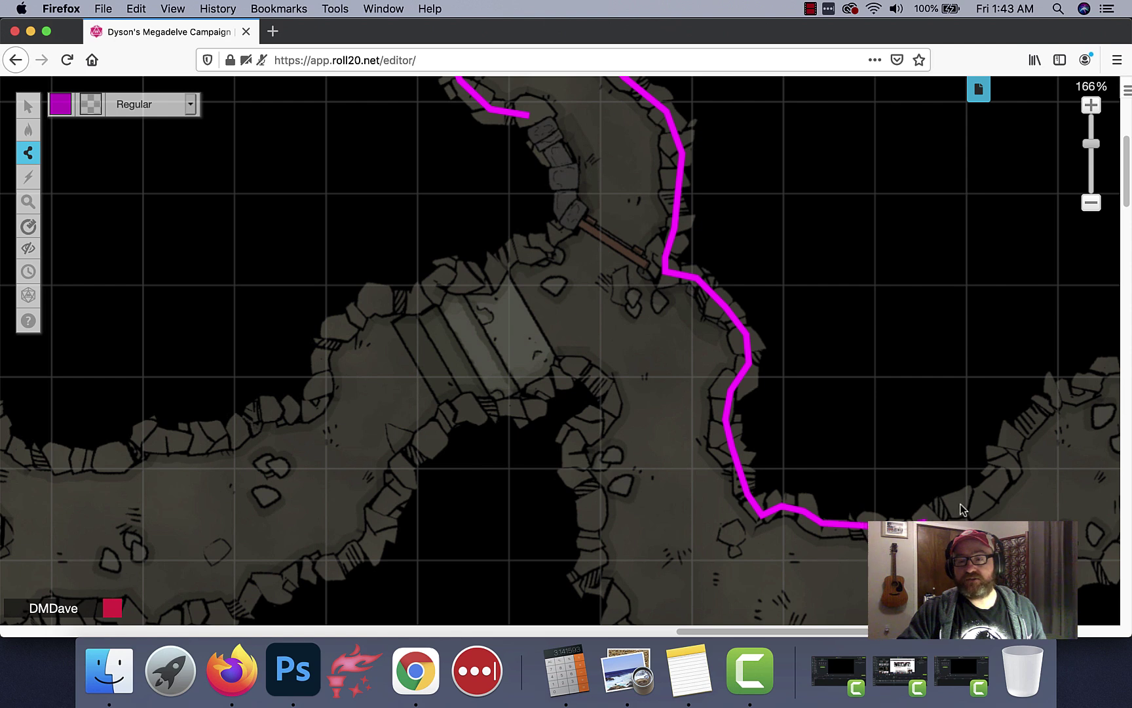
{"action": "left_click_drag", "start_coordinate": [1015, 449], "coordinate": [1067, 392]}
{"action": "scroll", "coordinate": [667, 422], "scroll_direction": "right", "scroll_amount": 10}
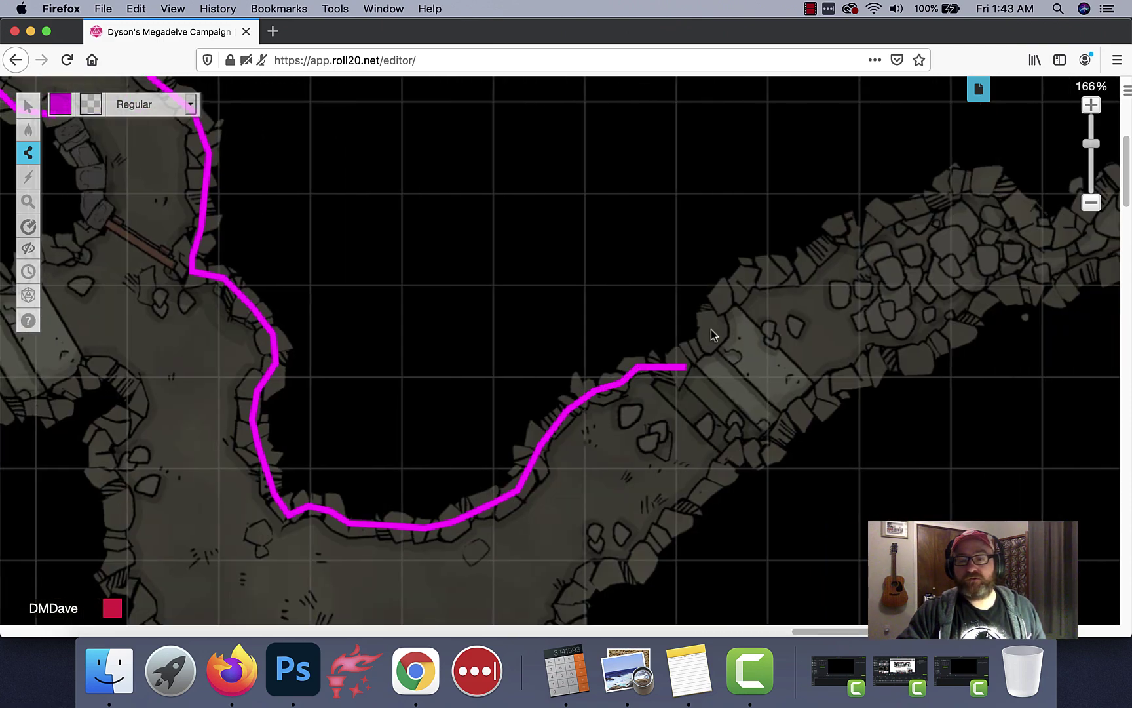
{"action": "mouse_move", "coordinate": [713, 334]}
{"action": "left_mouse_down"}
{"action": "mouse_move", "coordinate": [725, 300]}
{"action": "mouse_move", "coordinate": [801, 270]}
{"action": "mouse_move", "coordinate": [851, 227]}
{"action": "mouse_move", "coordinate": [960, 182]}
{"action": "left_mouse_up"}
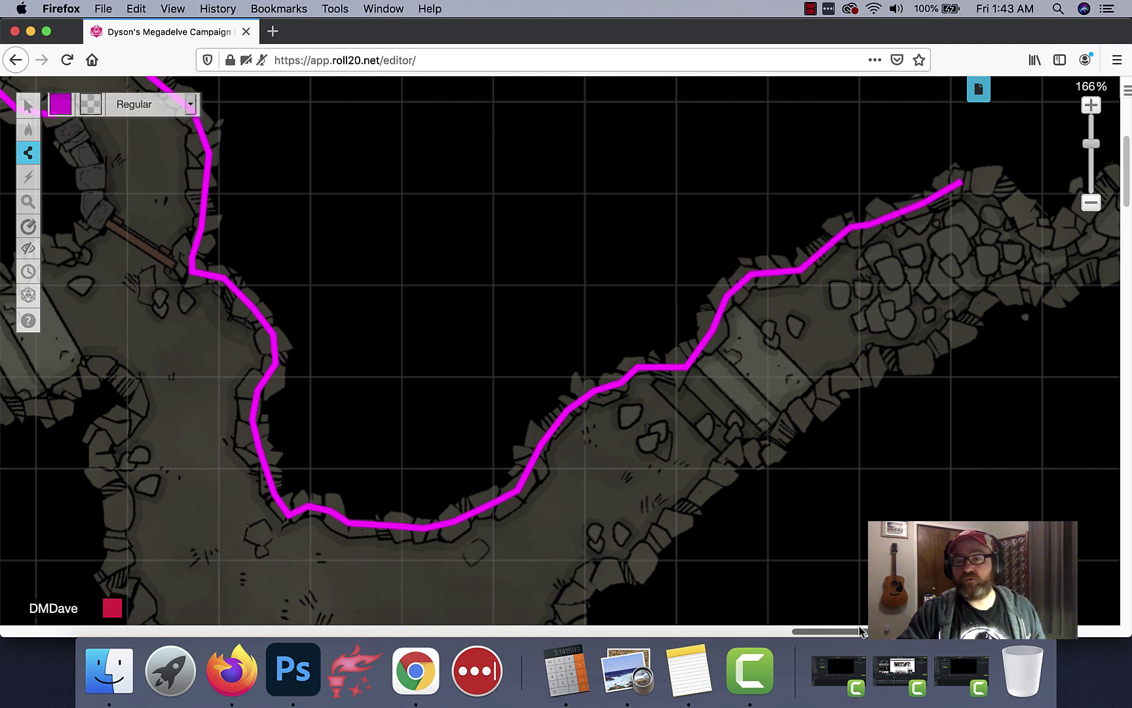
{"action": "left_click_drag", "start_coordinate": [860, 630], "coordinate": [1088, 631]}
{"action": "mouse_move", "coordinate": [685, 183]}
{"action": "left_mouse_down"}
{"action": "mouse_move", "coordinate": [737, 234]}
{"action": "mouse_move", "coordinate": [859, 162]}
{"action": "mouse_move", "coordinate": [903, 152]}
{"action": "mouse_move", "coordinate": [927, 173]}
{"action": "mouse_move", "coordinate": [835, 264]}
{"action": "mouse_move", "coordinate": [695, 294]}
{"action": "mouse_move", "coordinate": [672, 320]}
{"action": "left_mouse_up"}
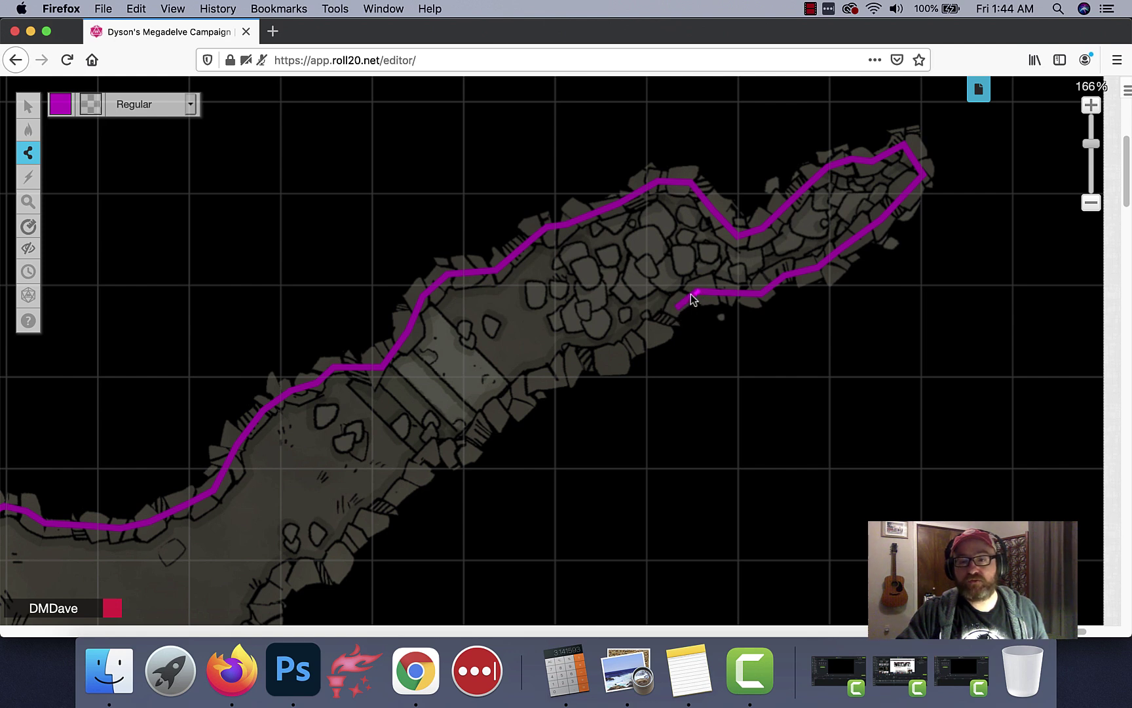
Resume the wall at its end and trace the passage's lower edge down-left
{"action": "left_click", "coordinate": [670, 314]}
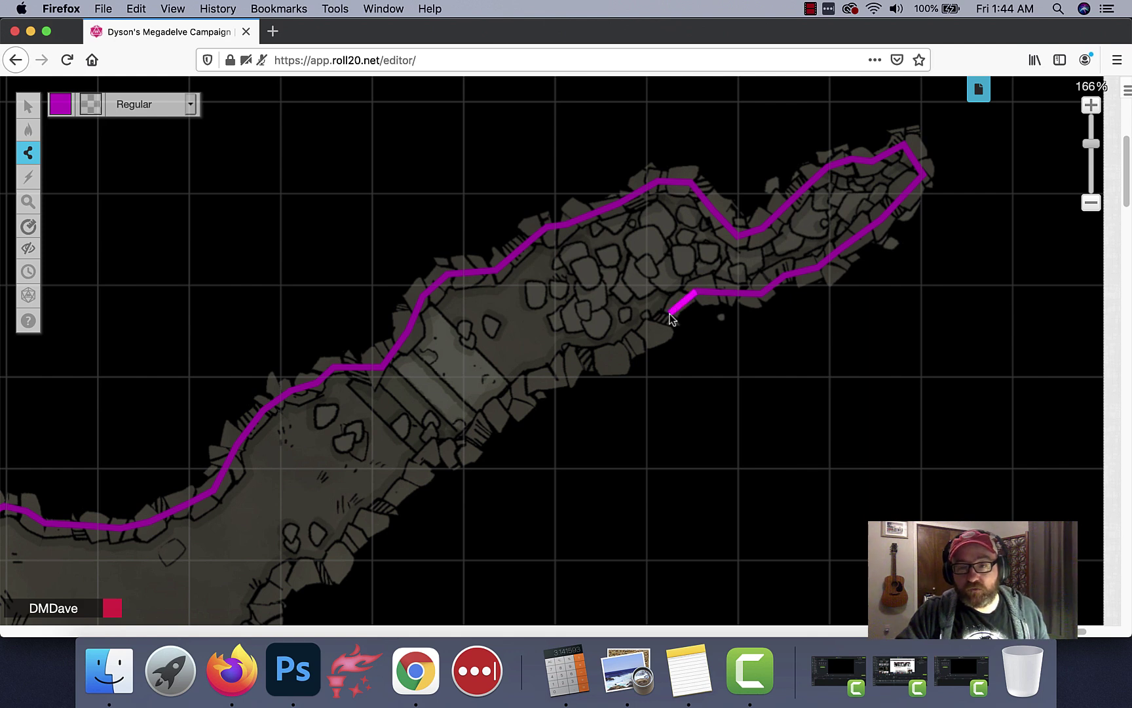
{"action": "left_click", "coordinate": [658, 331]}
{"action": "left_click", "coordinate": [637, 348]}
{"action": "left_click", "coordinate": [619, 359]}
{"action": "left_click", "coordinate": [580, 361]}
{"action": "left_click", "coordinate": [565, 378]}
{"action": "left_click", "coordinate": [537, 383]}
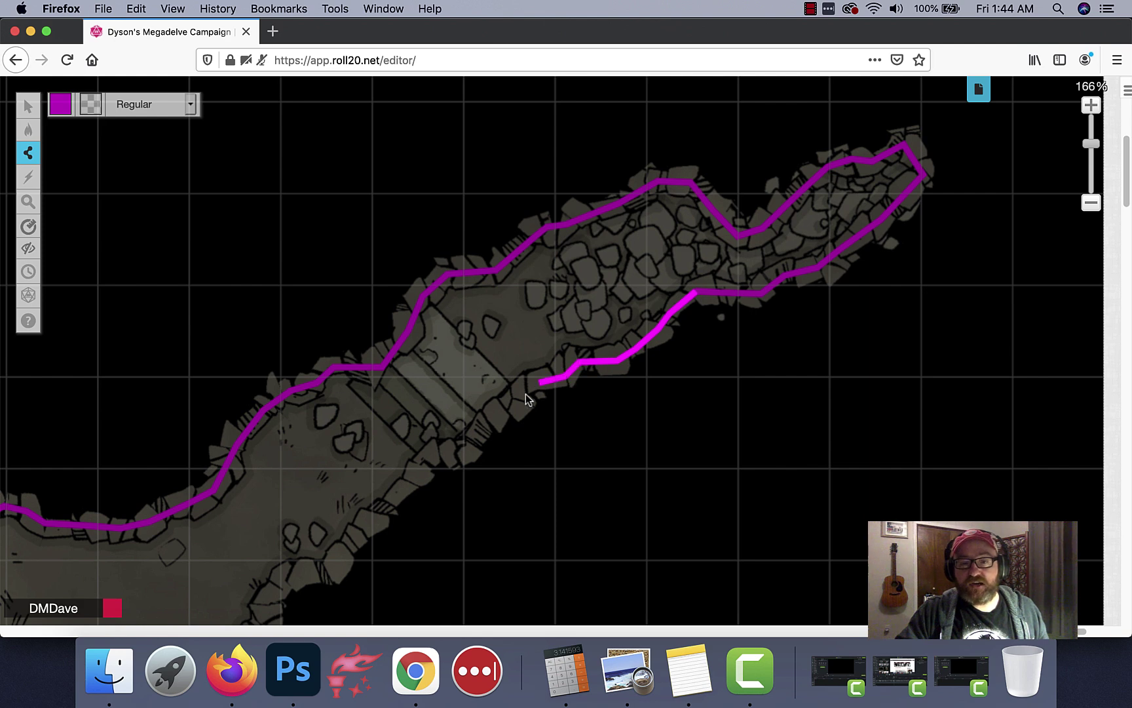
{"action": "left_click", "coordinate": [504, 411]}
{"action": "left_click", "coordinate": [467, 452]}
{"action": "left_click", "coordinate": [438, 452]}
{"action": "scroll", "coordinate": [724, 622], "scroll_direction": "left", "scroll_amount": 5}
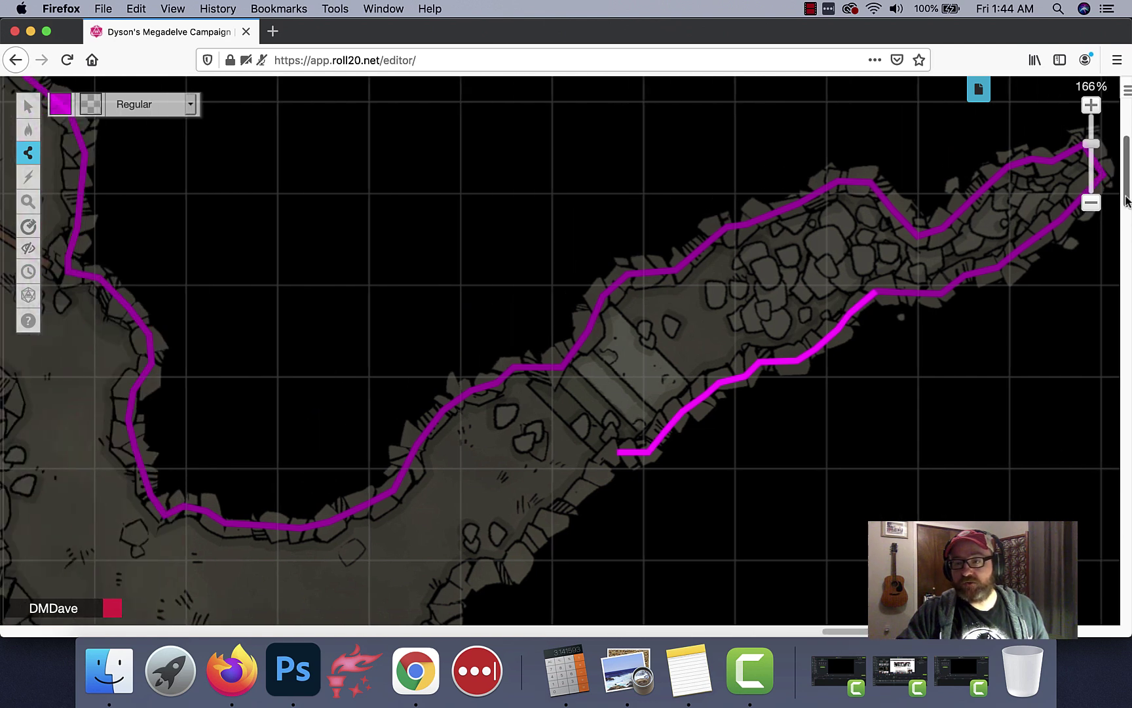
{"action": "left_click_drag", "start_coordinate": [1127, 200], "coordinate": [1093, 233]}
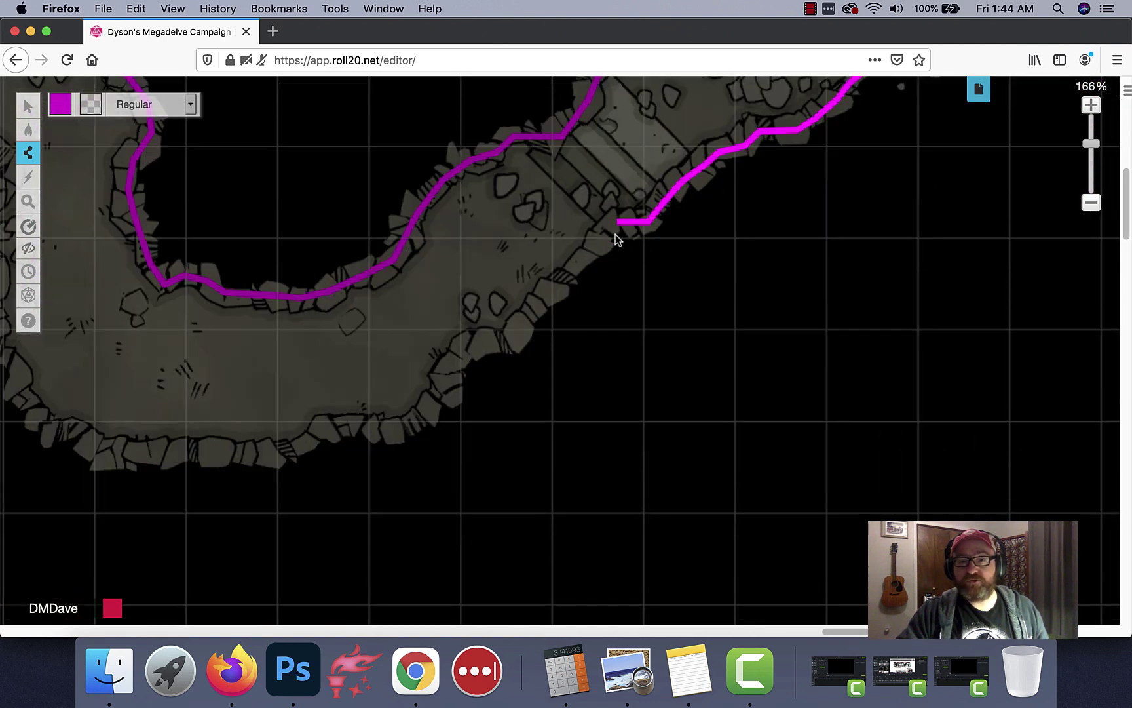
Run the wall down the lower cave edge and left along the chamber's bottom
{"action": "mouse_move", "coordinate": [609, 239]}
{"action": "left_mouse_down"}
{"action": "mouse_move", "coordinate": [519, 335]}
{"action": "mouse_move", "coordinate": [462, 356]}
{"action": "left_mouse_up"}
{"action": "left_click", "coordinate": [449, 393]}
{"action": "left_click", "coordinate": [420, 421]}
{"action": "left_click", "coordinate": [392, 430]}
{"action": "left_click", "coordinate": [349, 427]}
{"action": "left_click", "coordinate": [329, 431]}
{"action": "left_click", "coordinate": [289, 450]}
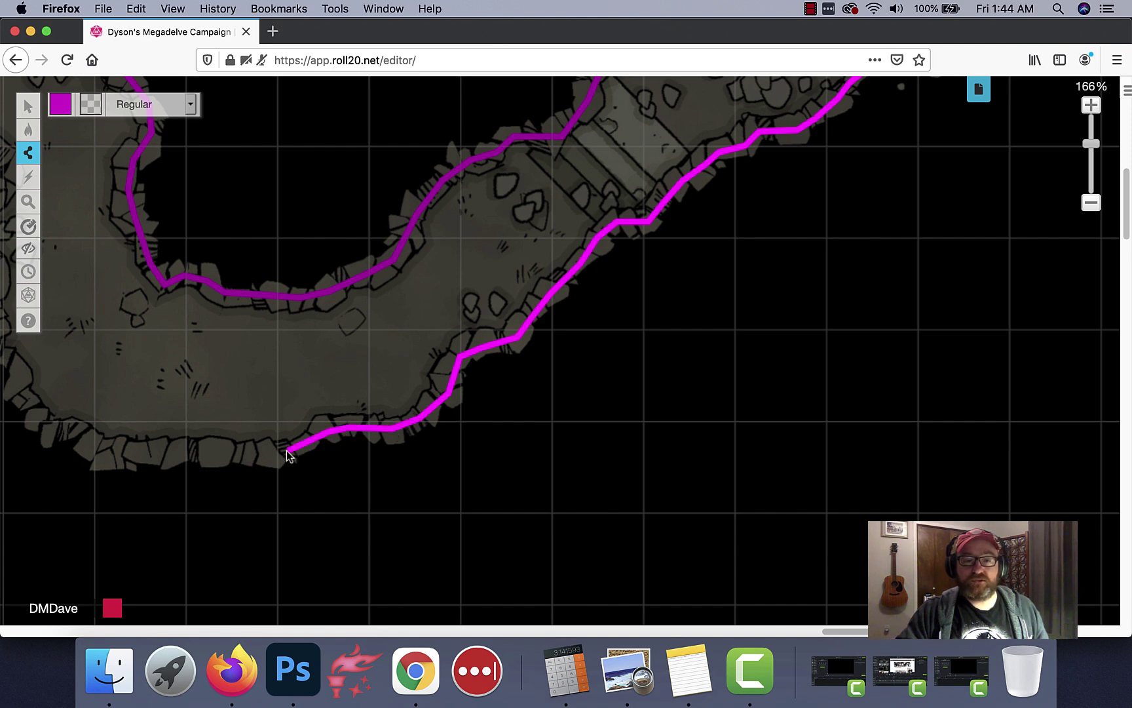
{"action": "left_click", "coordinate": [201, 453]}
{"action": "left_click", "coordinate": [110, 449]}
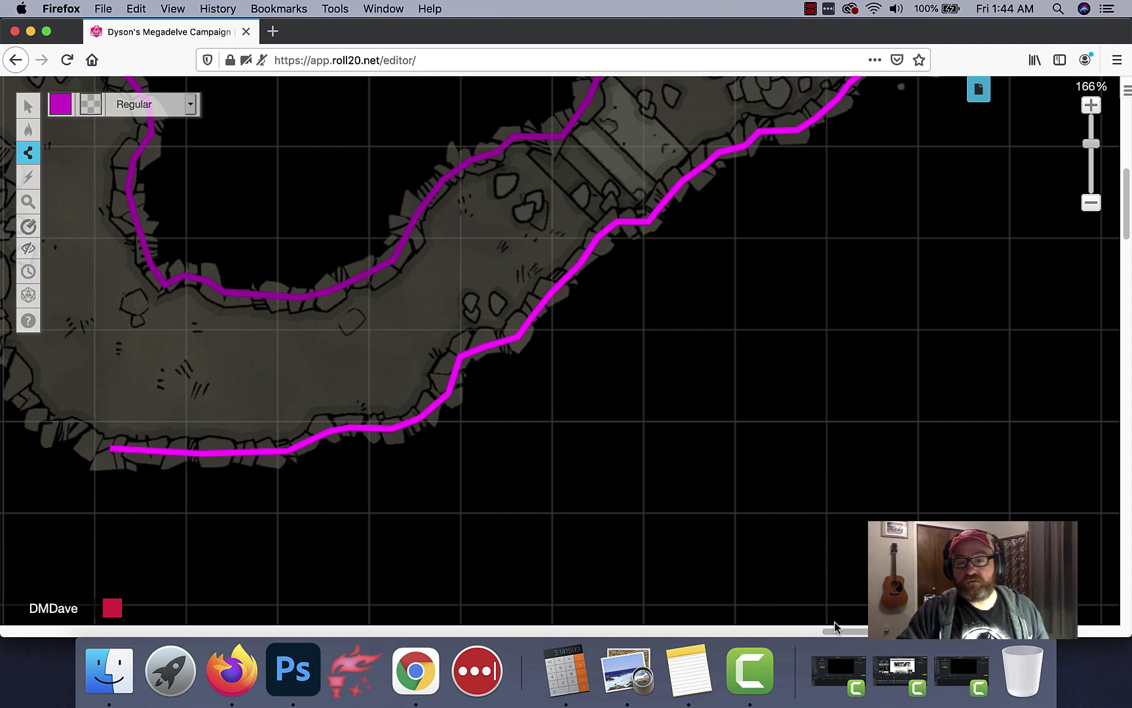
{"action": "left_click_drag", "start_coordinate": [834, 625], "coordinate": [736, 632]}
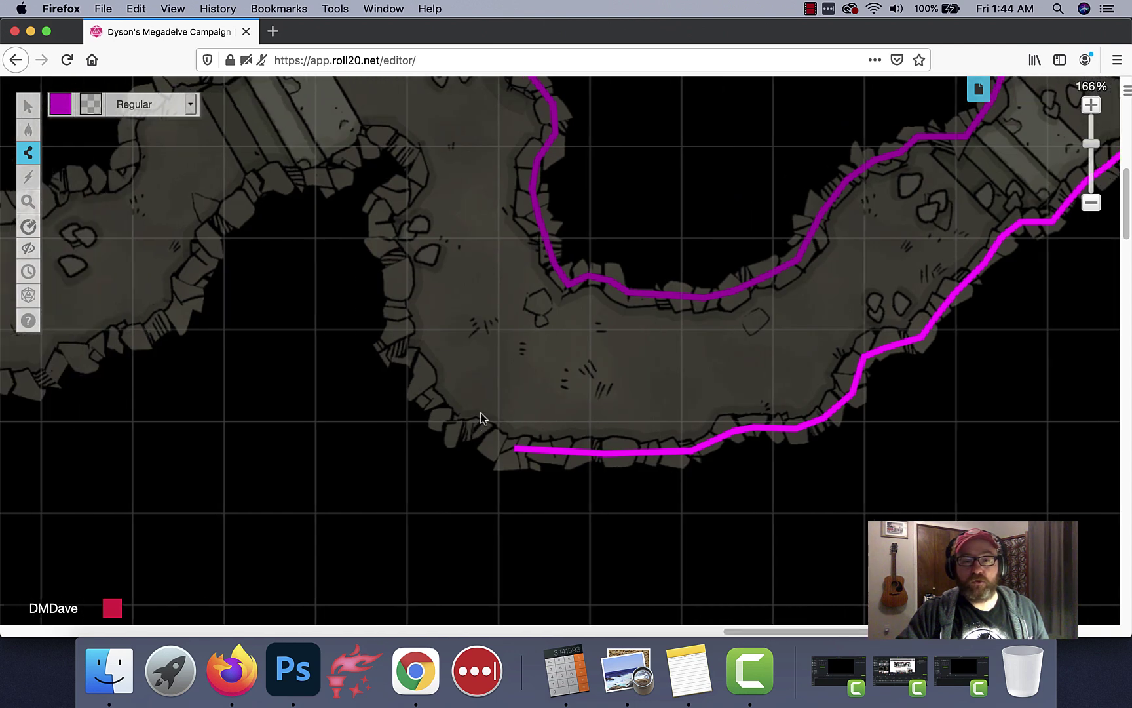
Trace the wall up the cave edge to the top of the northern bend
{"action": "left_click", "coordinate": [482, 426]}
{"action": "left_click", "coordinate": [439, 424]}
{"action": "left_click", "coordinate": [418, 374]}
{"action": "left_click", "coordinate": [393, 345]}
{"action": "left_click", "coordinate": [396, 267]}
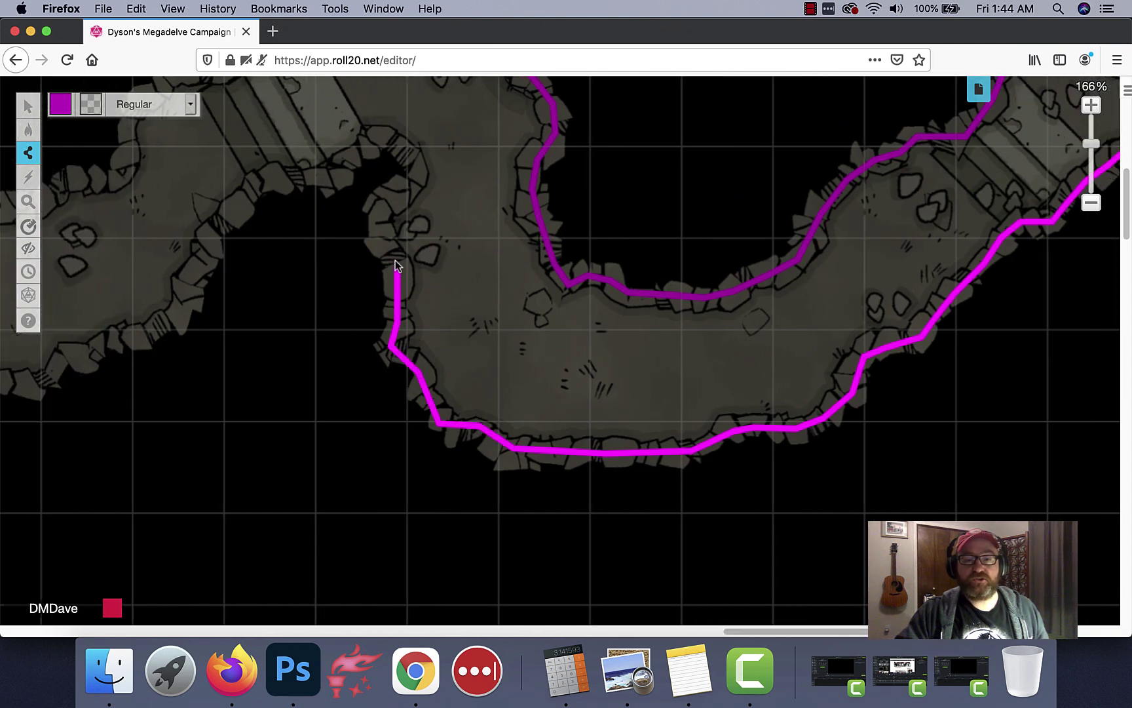
{"action": "left_click", "coordinate": [382, 225]}
{"action": "left_click", "coordinate": [418, 170]}
Carry the wall around the northern bend and down the western edge to the west passage
{"action": "left_click", "coordinate": [313, 176]}
{"action": "left_click", "coordinate": [271, 179]}
{"action": "left_click", "coordinate": [244, 201]}
{"action": "left_click", "coordinate": [210, 253]}
{"action": "left_click", "coordinate": [194, 297]}
{"action": "left_click", "coordinate": [175, 321]}
{"action": "left_click", "coordinate": [145, 332]}
{"action": "left_click", "coordinate": [115, 340]}
{"action": "left_click", "coordinate": [88, 359]}
{"action": "left_click", "coordinate": [67, 359]}
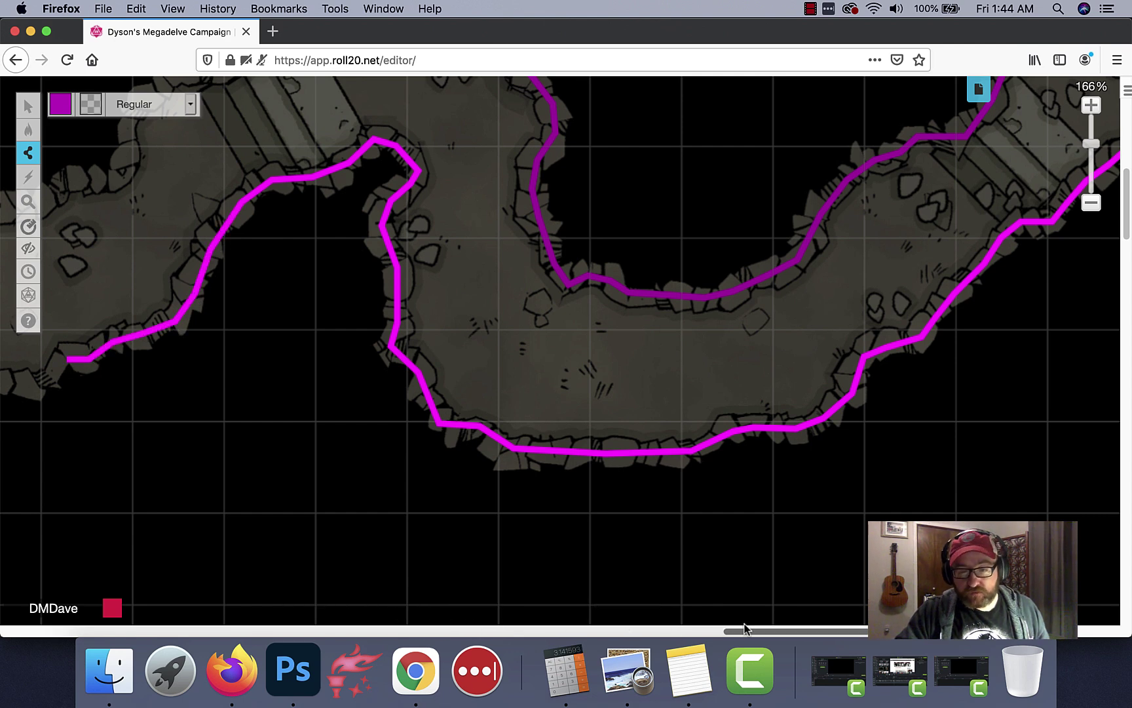
Extend the wall west along the long passage's lower edge
{"action": "left_click_drag", "start_coordinate": [742, 629], "coordinate": [604, 642]}
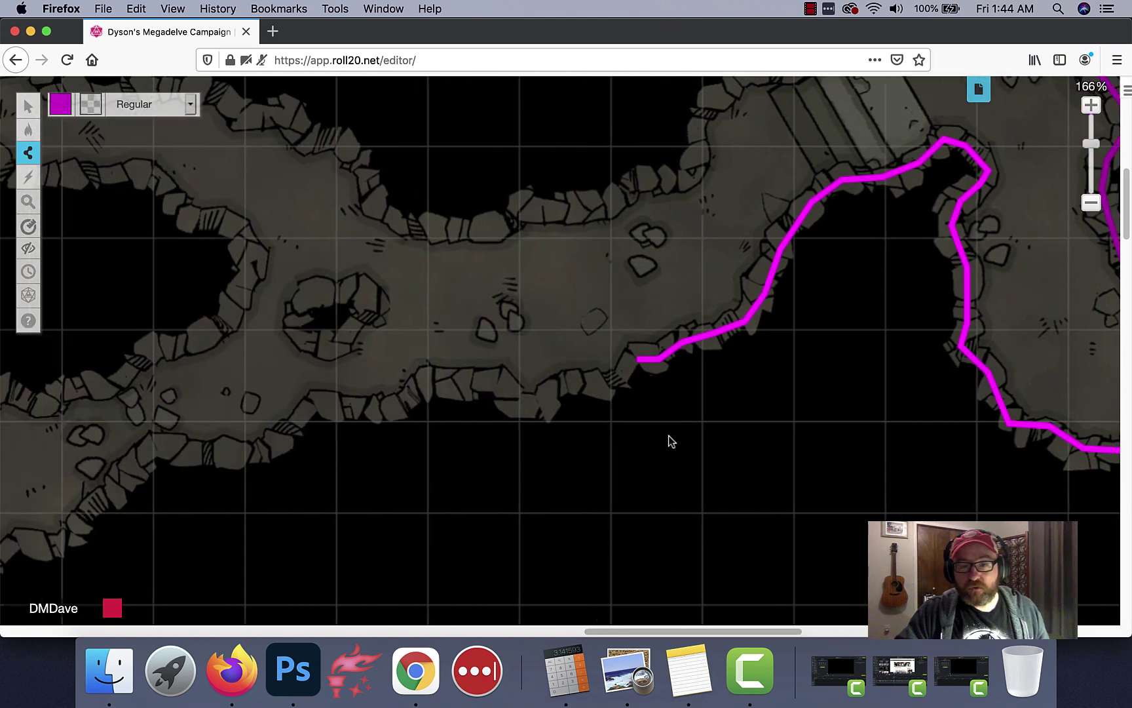
{"action": "left_click", "coordinate": [593, 388]}
{"action": "left_click", "coordinate": [510, 397]}
{"action": "left_click", "coordinate": [489, 382]}
{"action": "left_click", "coordinate": [400, 398]}
{"action": "left_click", "coordinate": [316, 406]}
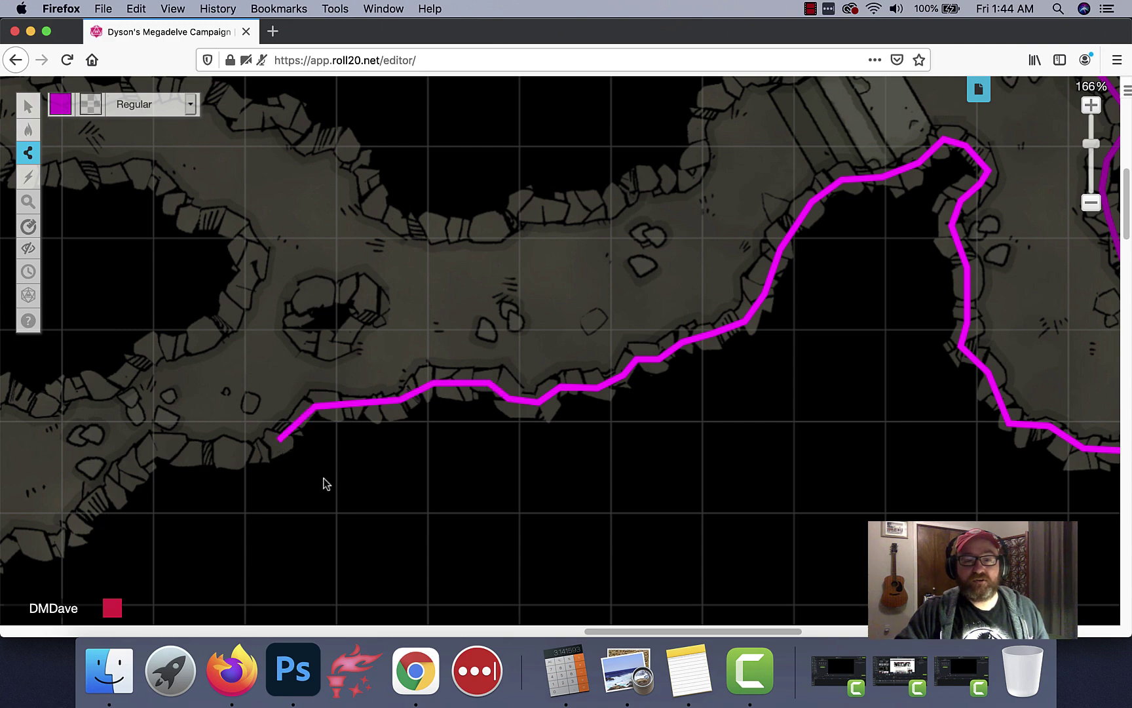
{"action": "left_click_drag", "start_coordinate": [640, 631], "coordinate": [554, 630]}
{"action": "left_click", "coordinate": [663, 449]}
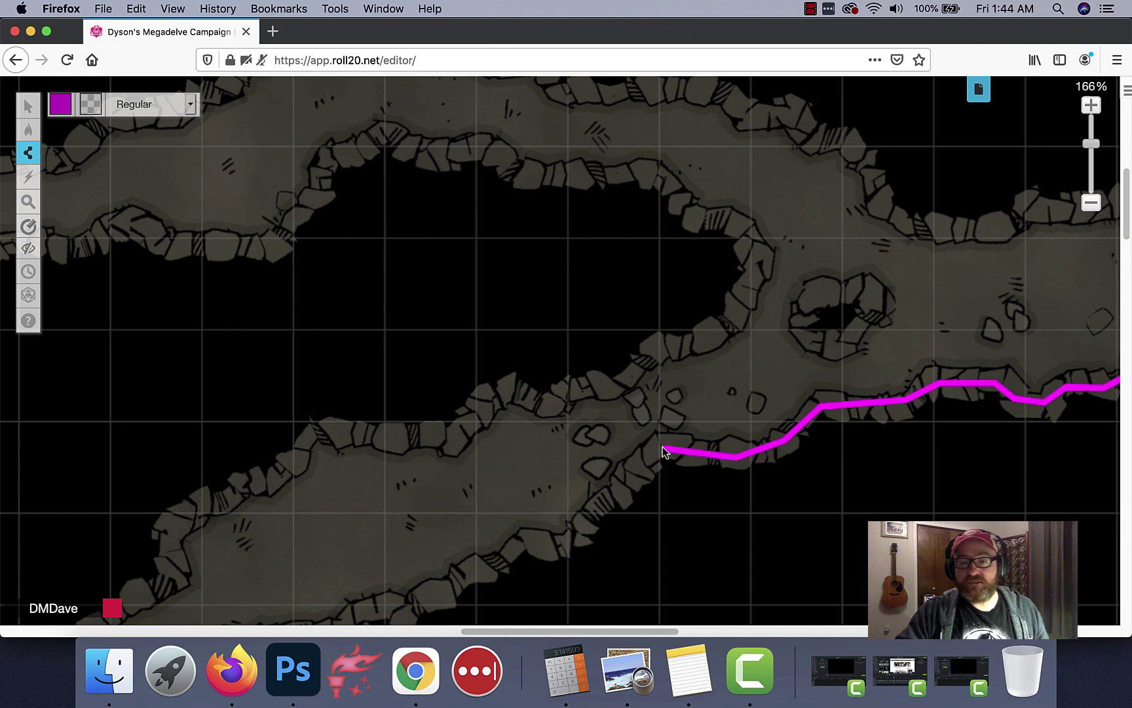
{"action": "left_click", "coordinate": [523, 545]}
{"action": "left_click_drag", "start_coordinate": [530, 629], "coordinate": [497, 630]}
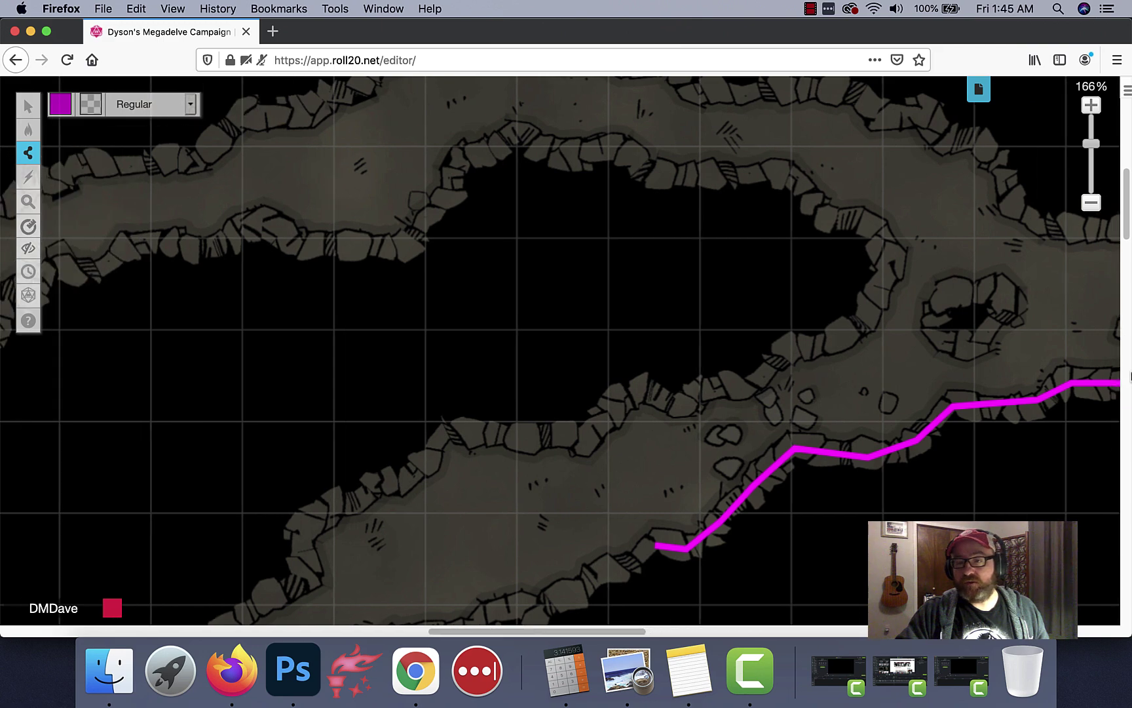
{"action": "left_click_drag", "start_coordinate": [1128, 231], "coordinate": [1128, 268]}
Trace the wall down the curving edge and finish the line at the alcove
{"action": "left_click", "coordinate": [583, 287]}
{"action": "left_click", "coordinate": [554, 308]}
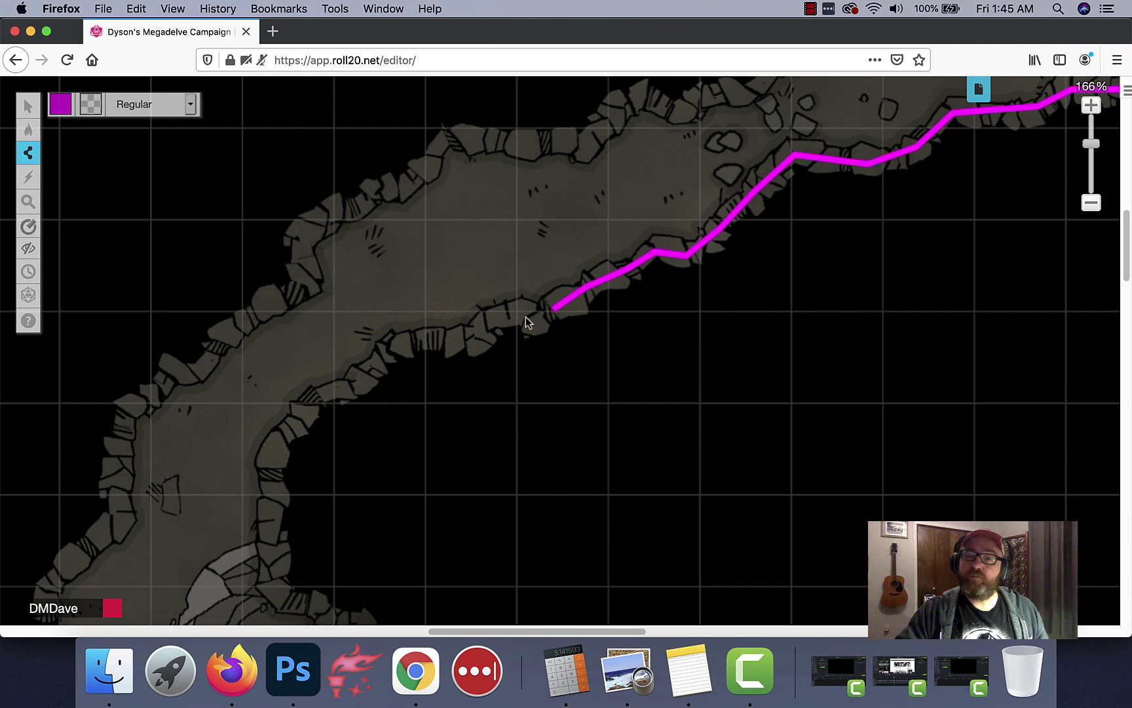
{"action": "left_click", "coordinate": [485, 336]}
{"action": "left_click", "coordinate": [451, 339]}
{"action": "left_click", "coordinate": [369, 372]}
{"action": "left_click", "coordinate": [322, 394]}
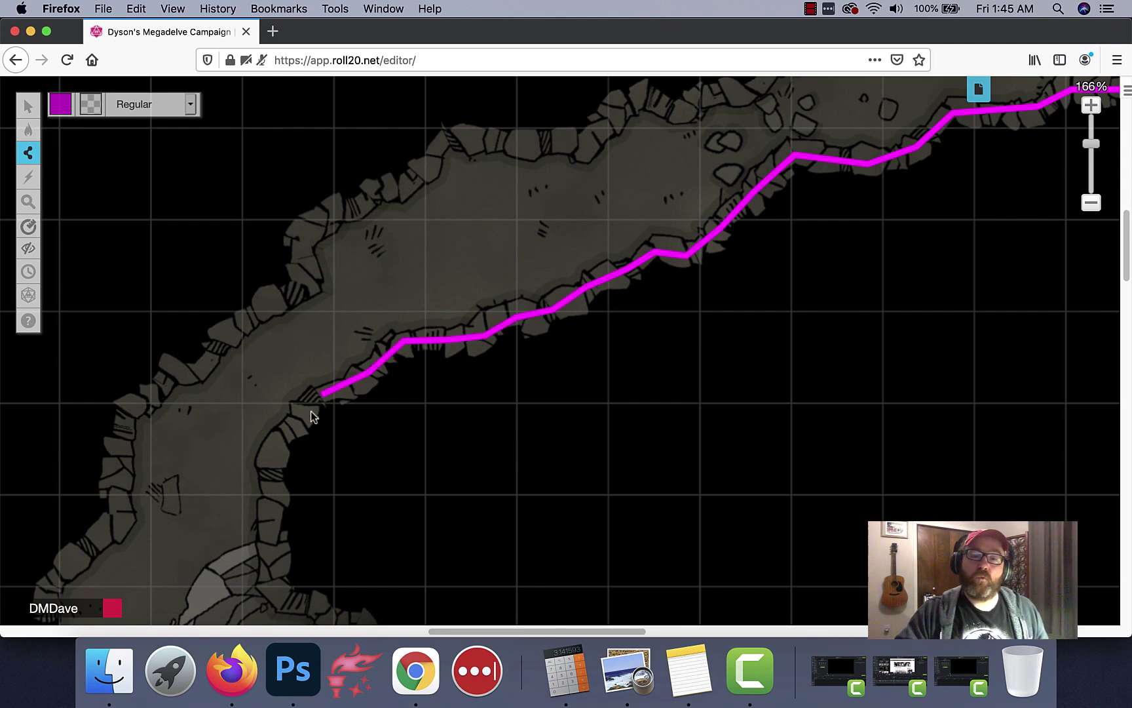
{"action": "left_click", "coordinate": [274, 452]}
{"action": "double_click", "coordinate": [278, 571]}
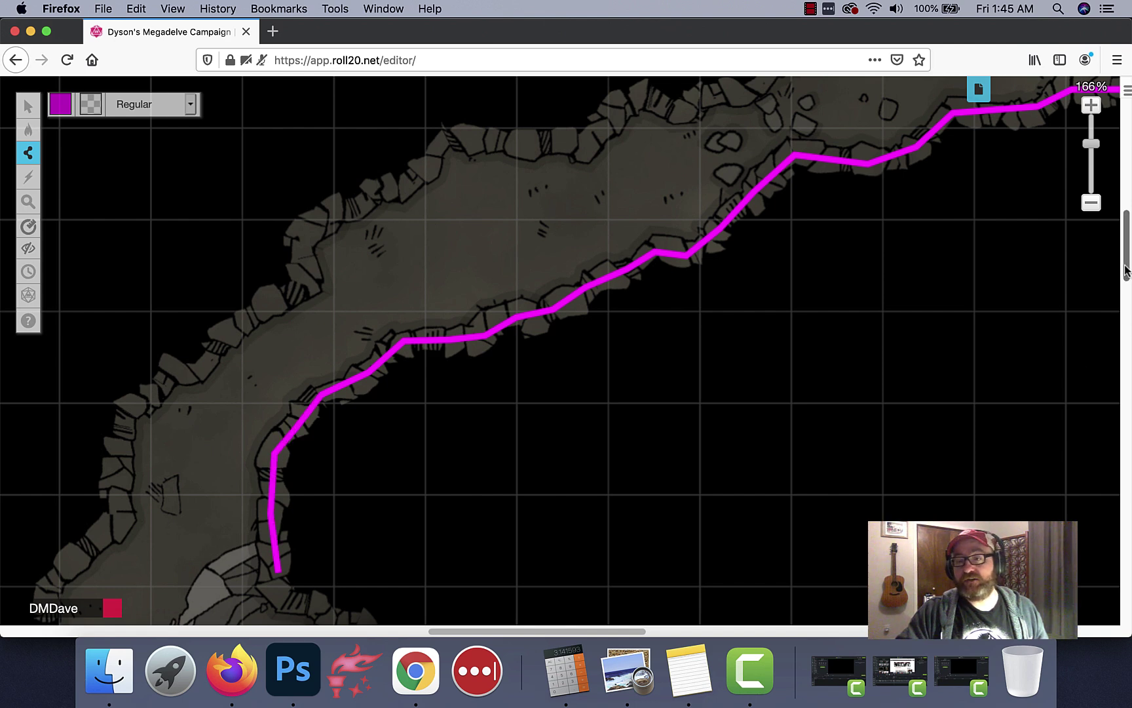
Draw a new wall around the small alcove's outer edge and bottom, continuing down-left
{"action": "scroll", "coordinate": [404, 223], "scroll_direction": "down", "scroll_amount": 5}
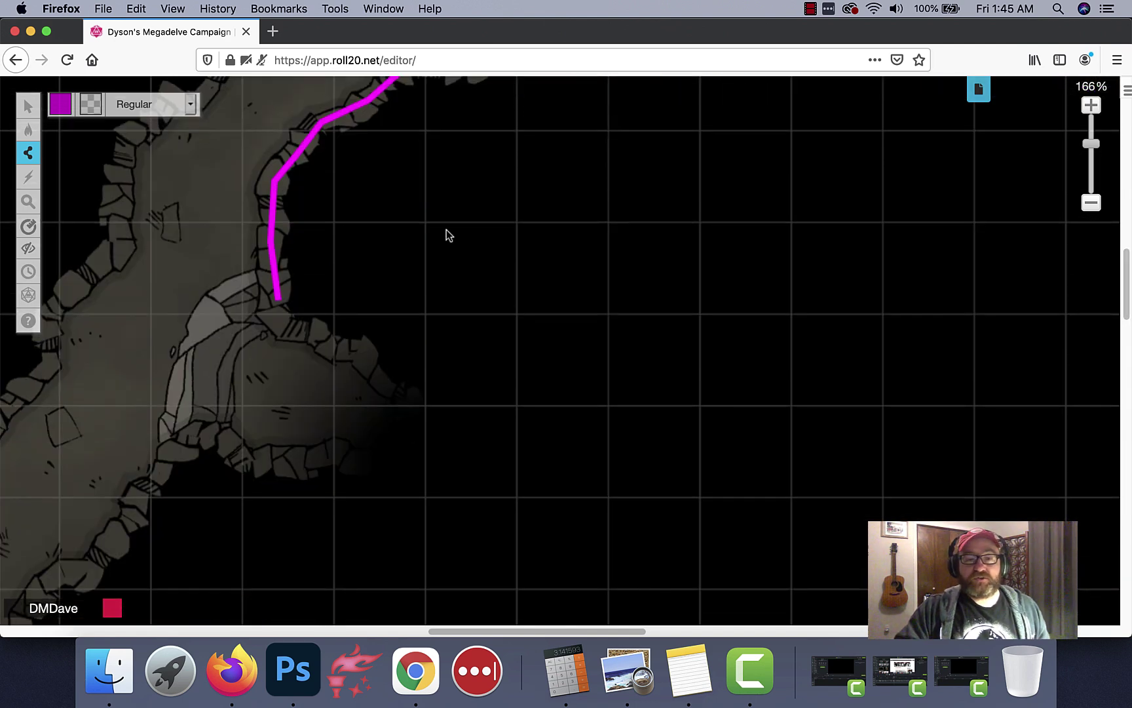
{"action": "left_click", "coordinate": [287, 324]}
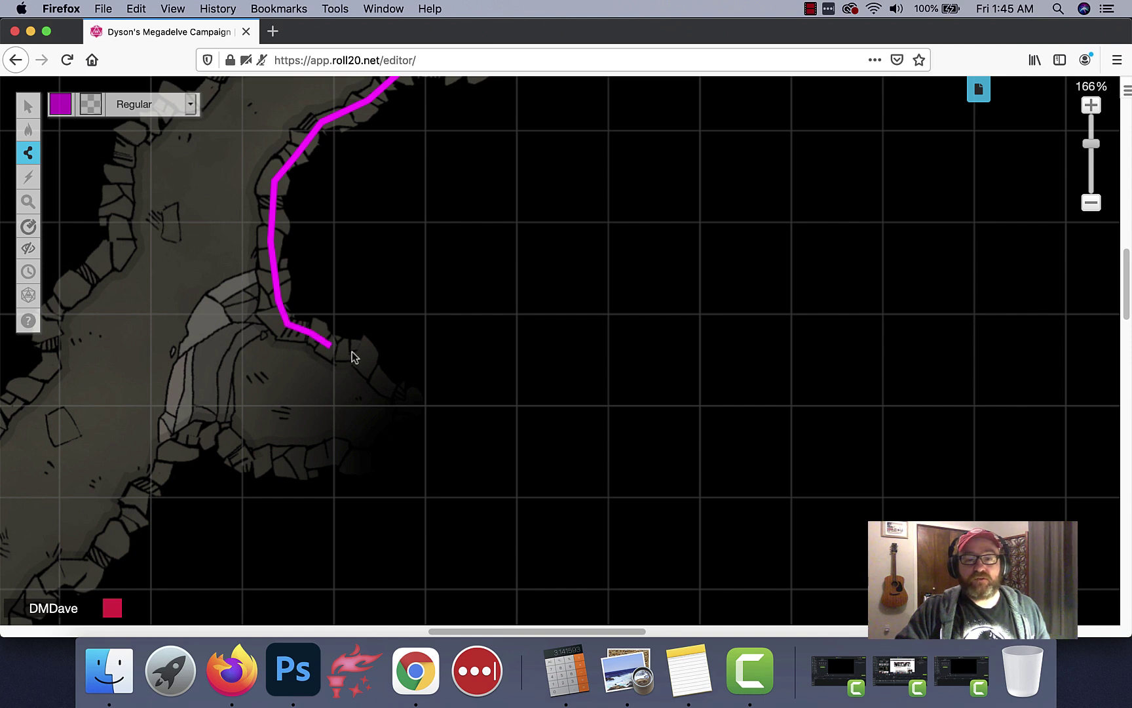
{"action": "mouse_move", "coordinate": [380, 378]}
{"action": "left_mouse_down"}
{"action": "mouse_move", "coordinate": [416, 435]}
{"action": "mouse_move", "coordinate": [410, 476]}
{"action": "mouse_move", "coordinate": [301, 464]}
{"action": "left_mouse_up"}
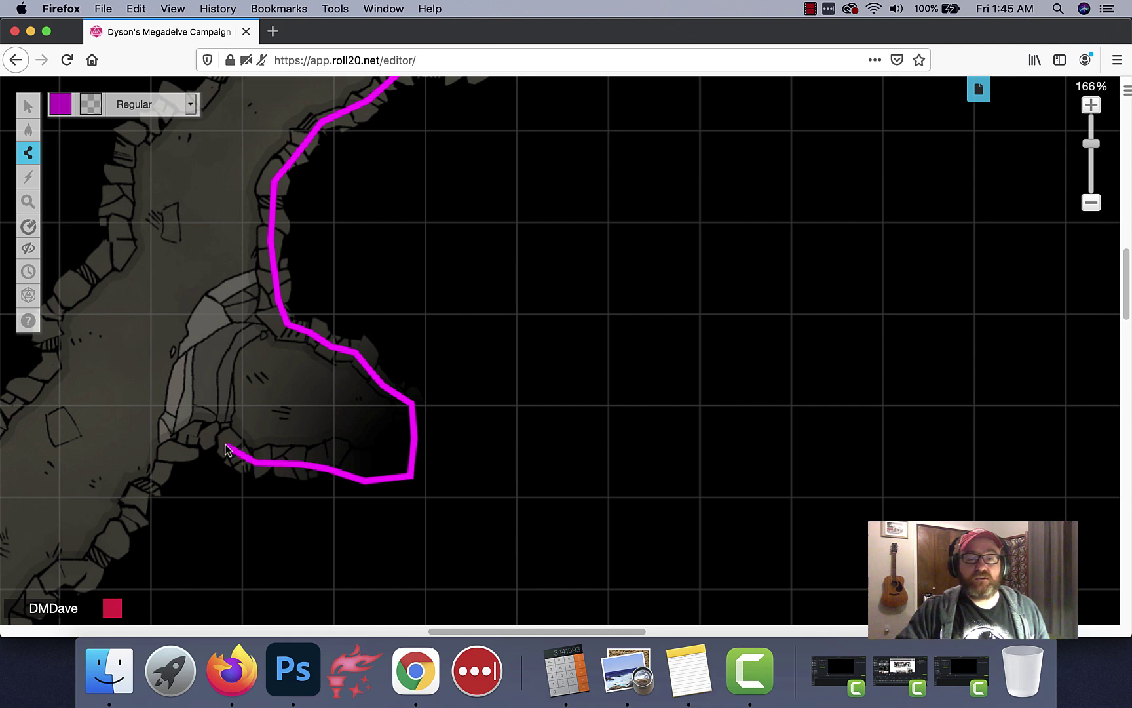
{"action": "mouse_move", "coordinate": [220, 445]}
{"action": "left_mouse_down"}
{"action": "mouse_move", "coordinate": [197, 435]}
{"action": "mouse_move", "coordinate": [153, 485]}
{"action": "left_mouse_up"}
{"action": "scroll", "coordinate": [460, 628], "scroll_direction": "left", "scroll_amount": 5}
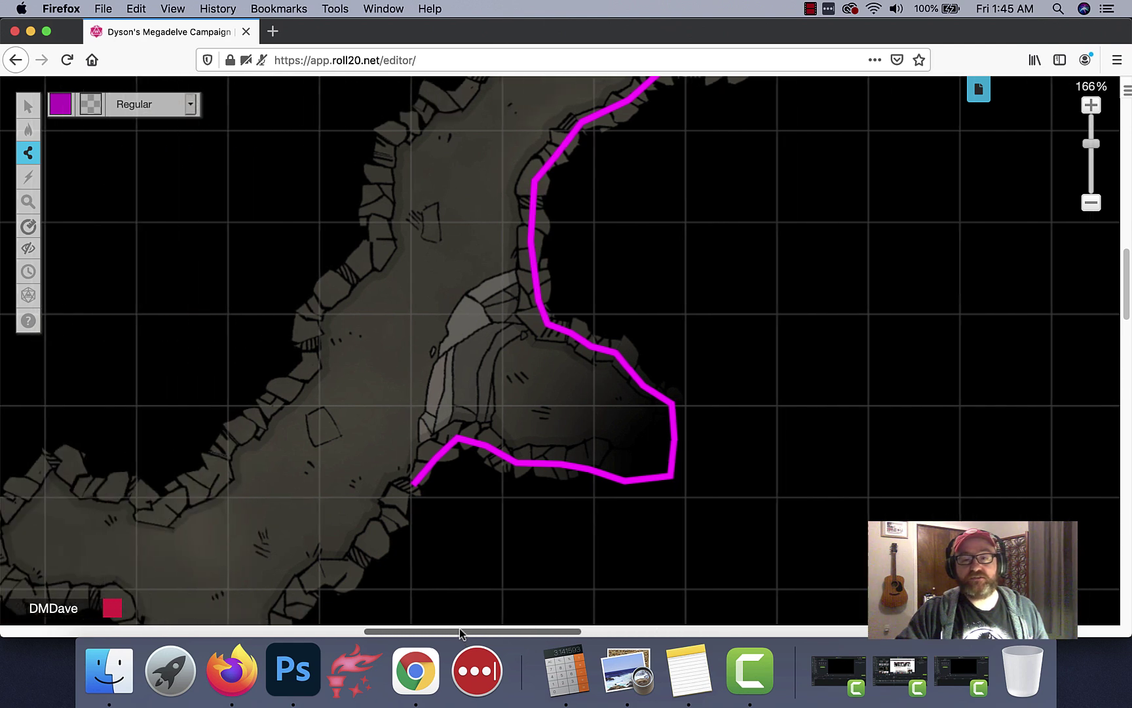
{"action": "scroll", "coordinate": [1128, 303], "scroll_direction": "down", "scroll_amount": 5}
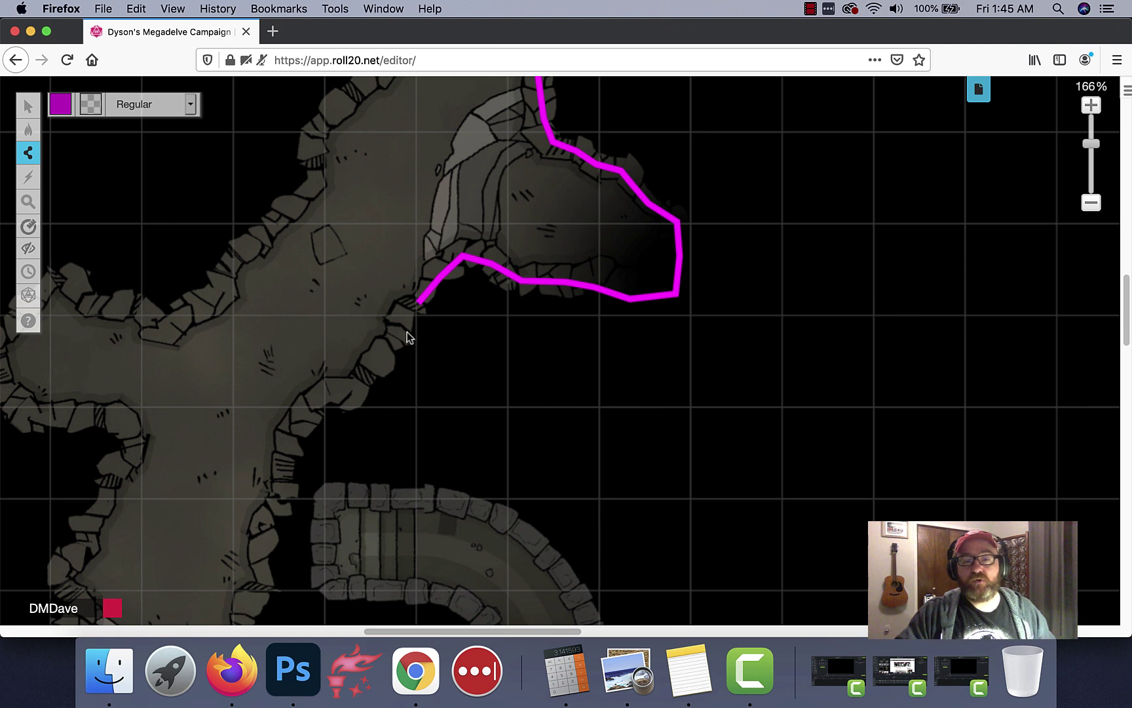
{"action": "left_click", "coordinate": [354, 392]}
{"action": "left_click", "coordinate": [297, 436]}
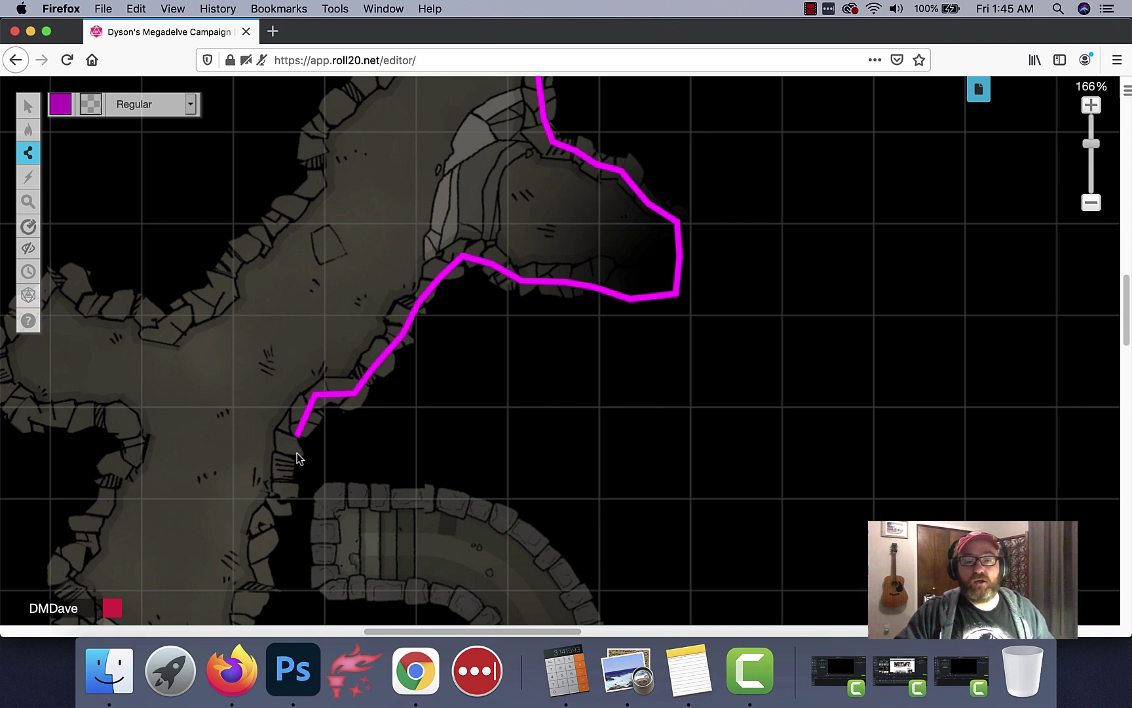
Run the wall above the stone archway and across its top along the outer curve
{"action": "left_click", "coordinate": [290, 487]}
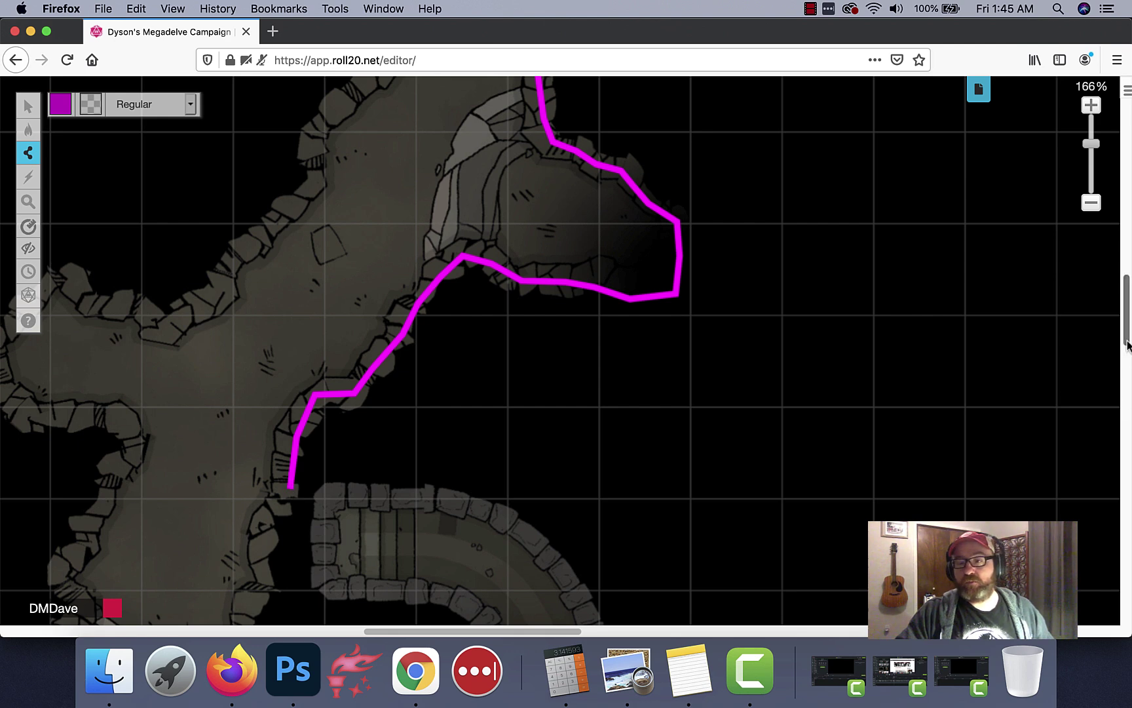
{"action": "left_click_drag", "start_coordinate": [1126, 336], "coordinate": [1127, 375]}
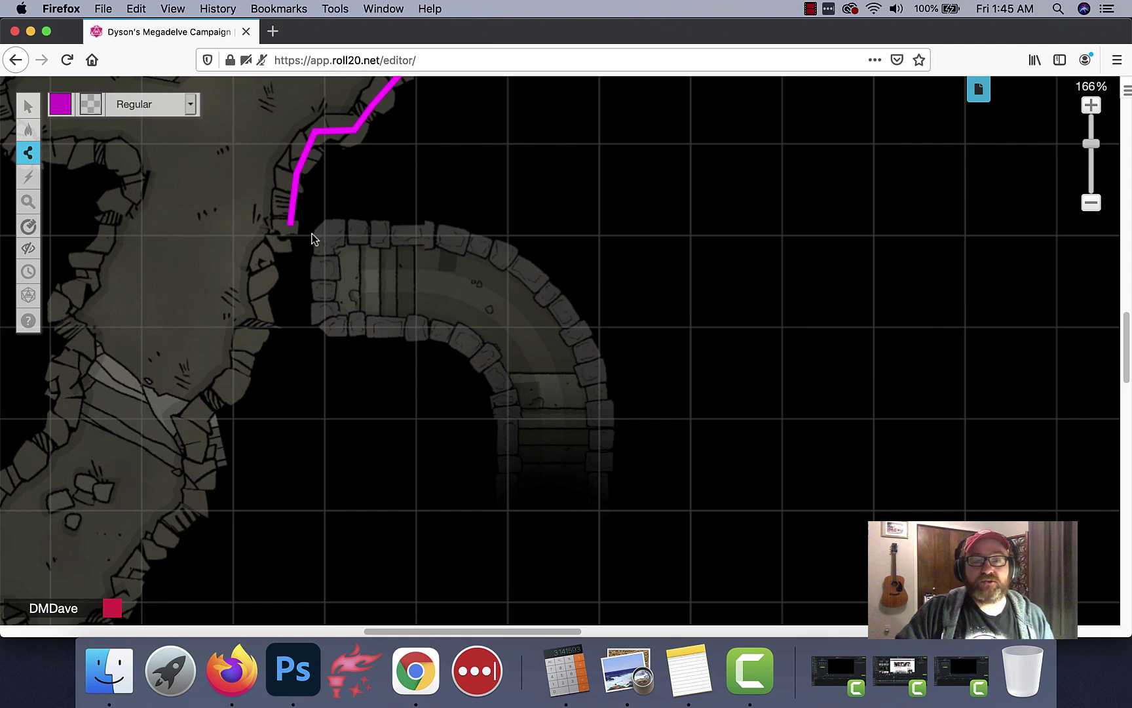
{"action": "left_click", "coordinate": [361, 233]}
{"action": "left_click", "coordinate": [422, 233]}
{"action": "left_click", "coordinate": [500, 251]}
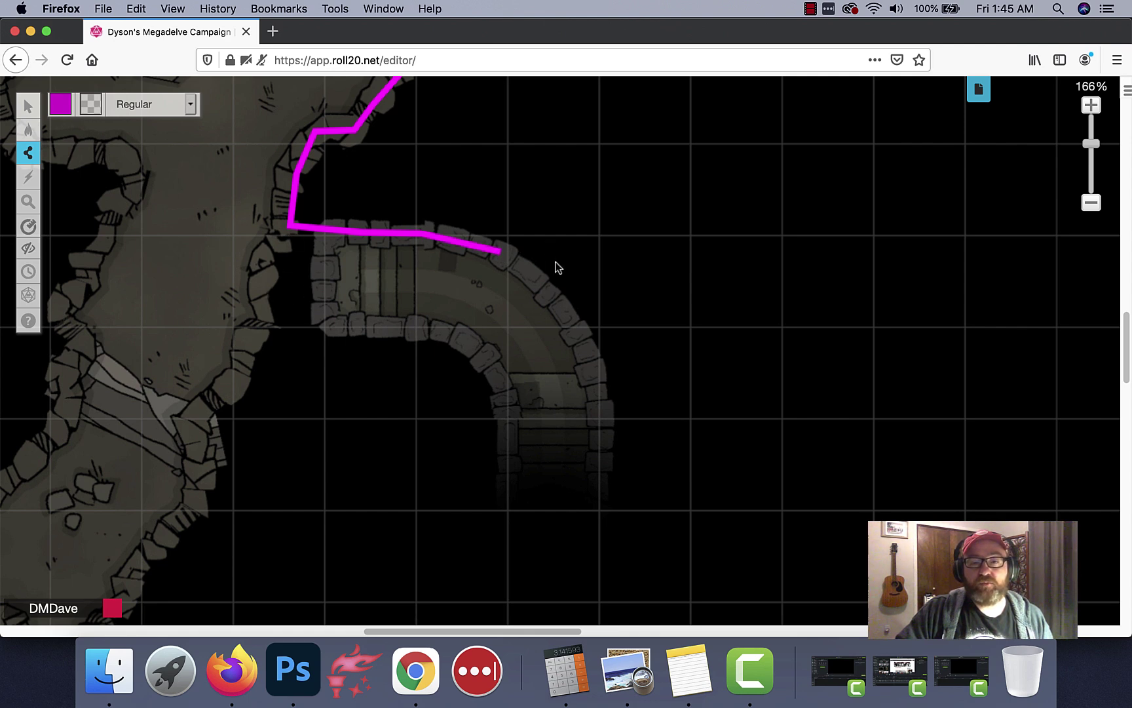
{"action": "left_click", "coordinate": [540, 281]}
Wrap the wall down the archway's outer side, across its end, up the inner curve, and finish
{"action": "left_click", "coordinate": [579, 333]}
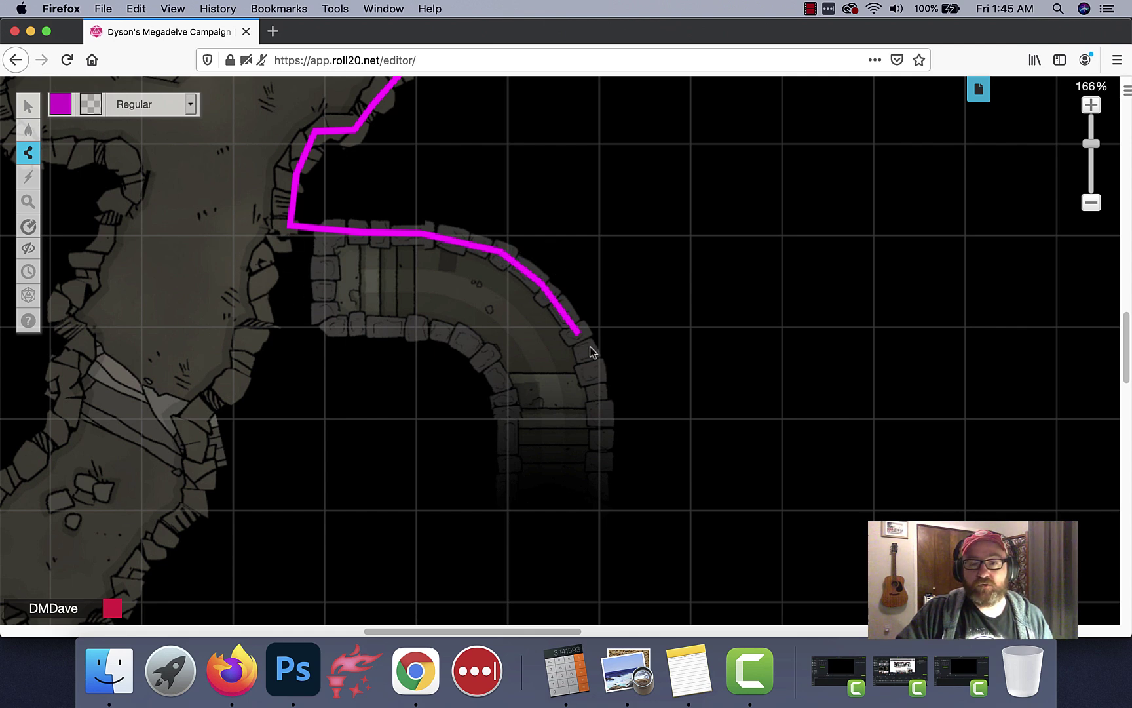
{"action": "left_click", "coordinate": [600, 397]}
{"action": "left_click", "coordinate": [601, 435]}
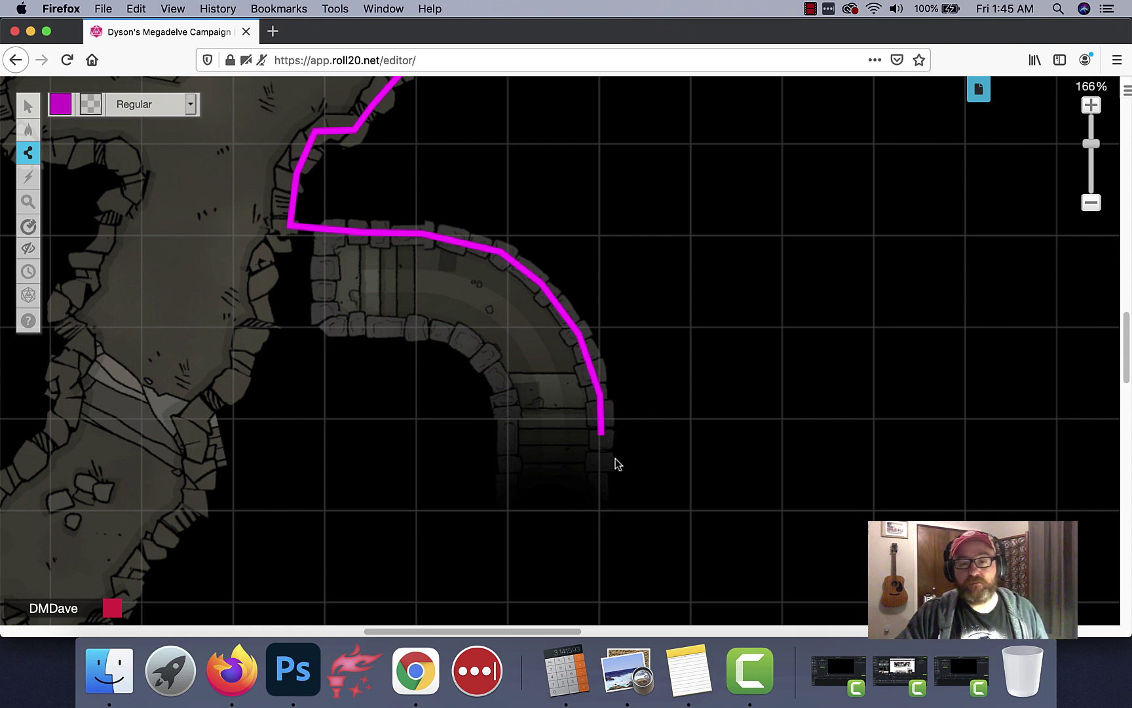
{"action": "left_click", "coordinate": [597, 509]}
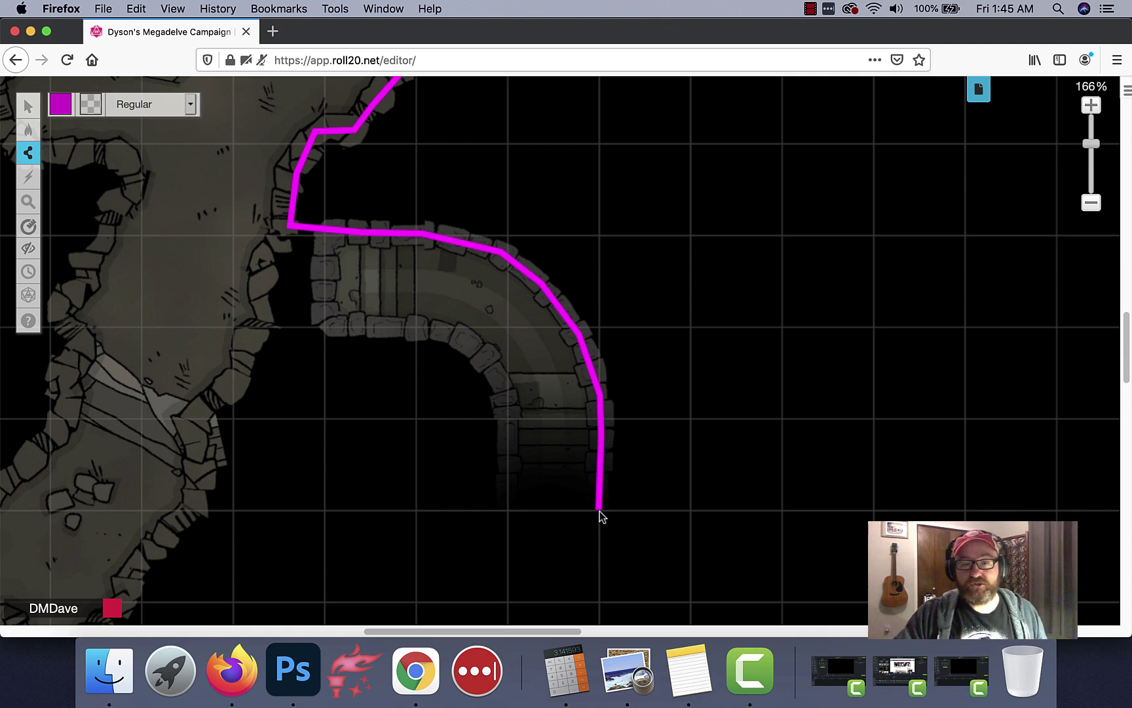
{"action": "left_click", "coordinate": [514, 506]}
{"action": "left_click", "coordinate": [505, 414]}
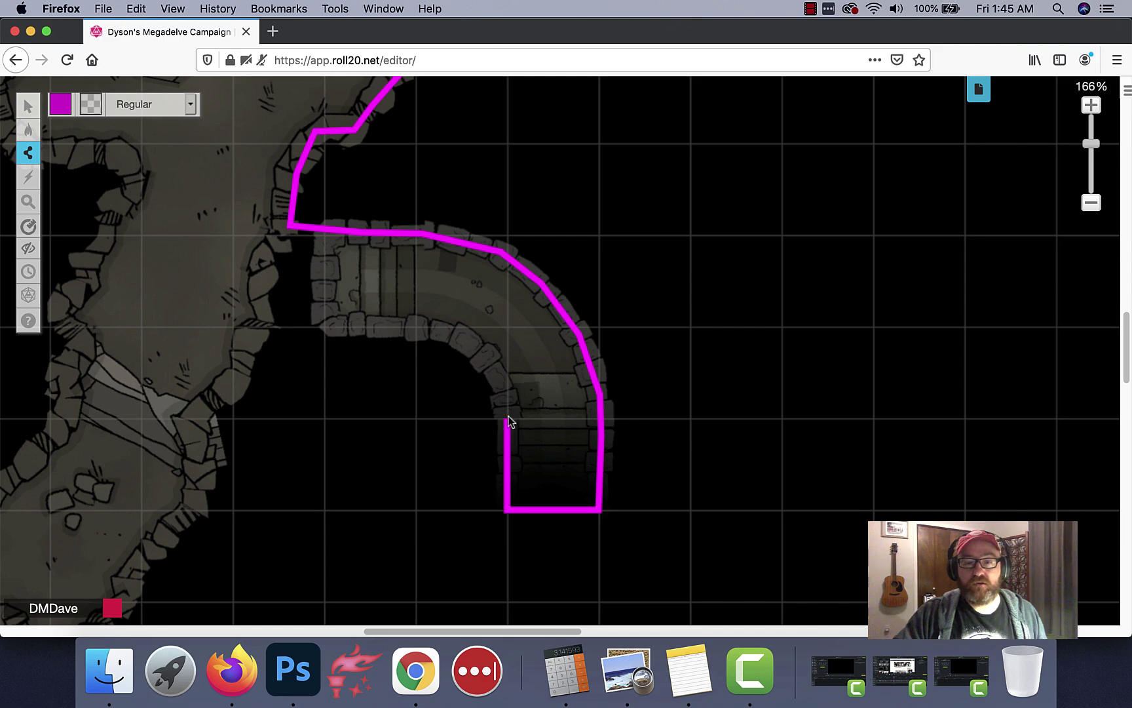
{"action": "left_click", "coordinate": [489, 364]}
{"action": "double_click", "coordinate": [473, 345]}
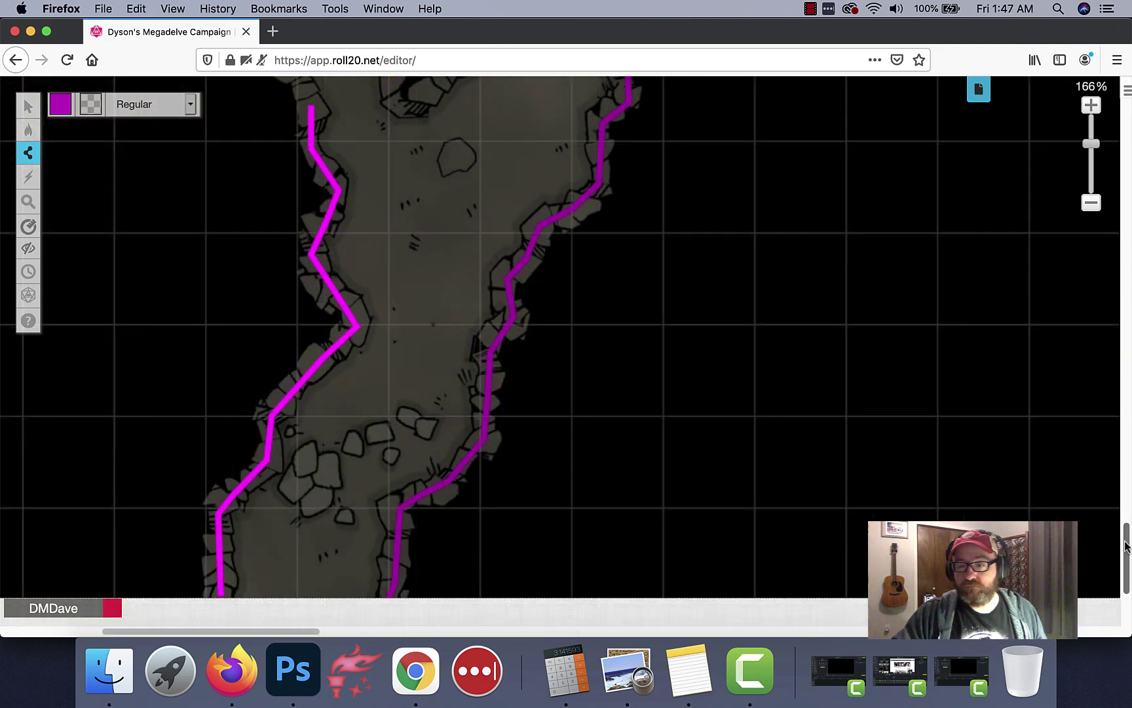
Outline the pair of square stone rooms with magenta wall segments along their sides
{"action": "left_click_drag", "start_coordinate": [1126, 549], "coordinate": [1128, 503]}
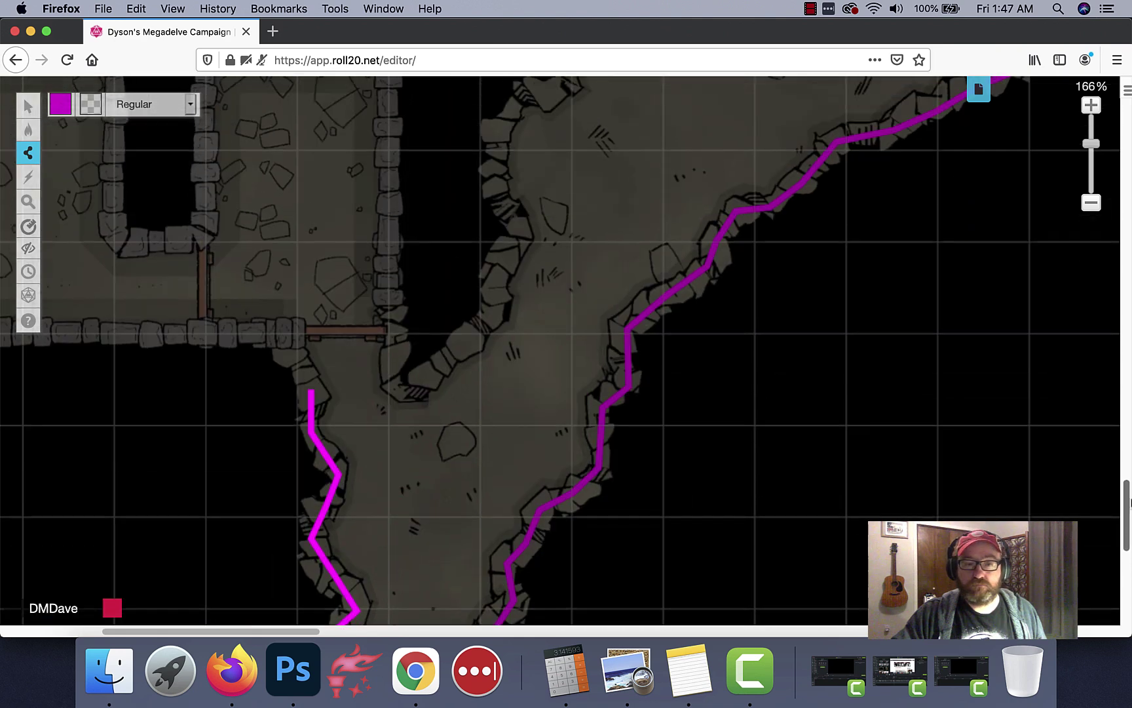
{"action": "left_click", "coordinate": [295, 357]}
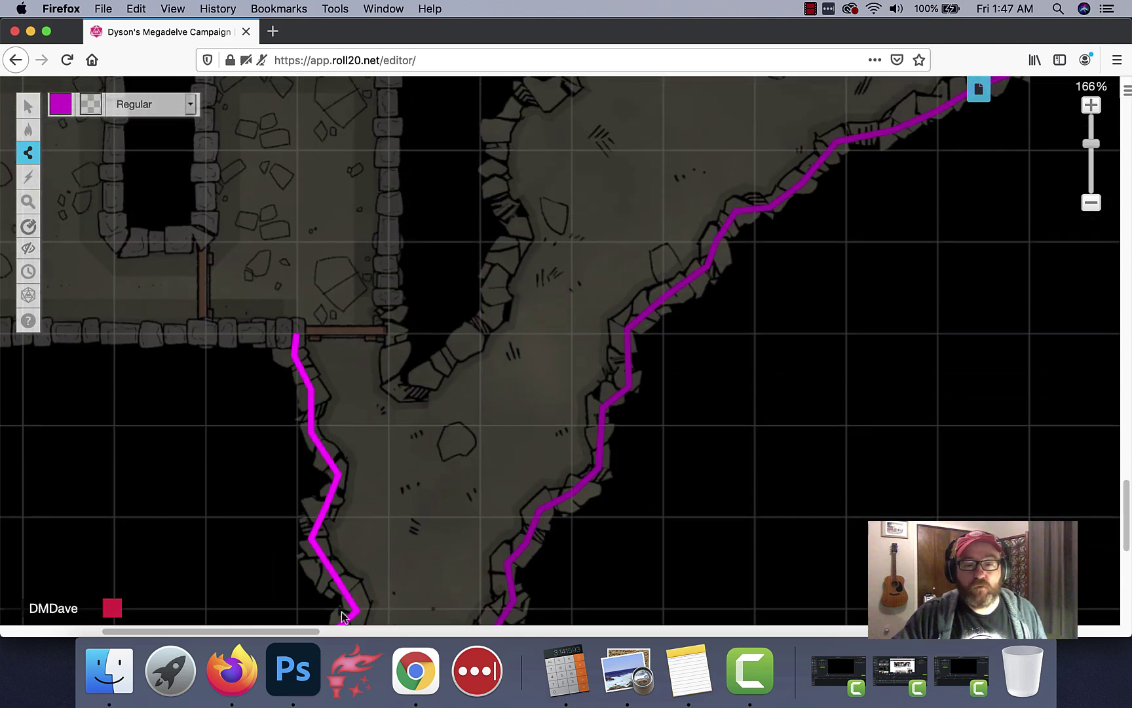
{"action": "left_click_drag", "start_coordinate": [291, 631], "coordinate": [257, 631]}
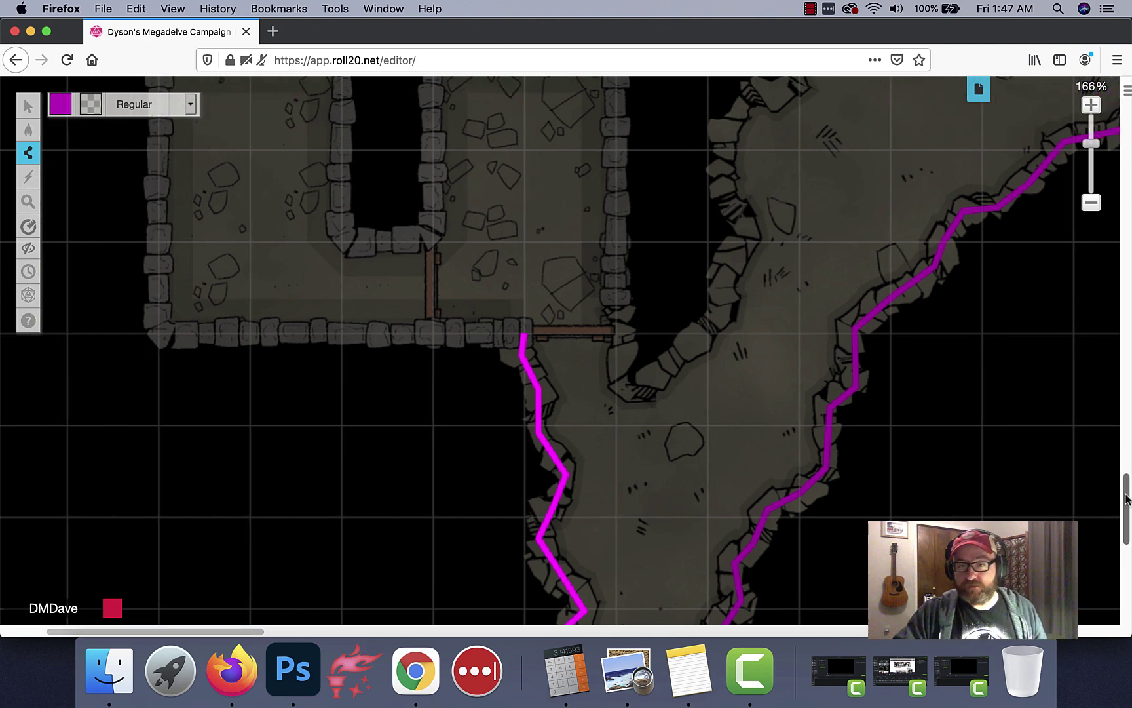
{"action": "left_click_drag", "start_coordinate": [1126, 498], "coordinate": [1126, 486]}
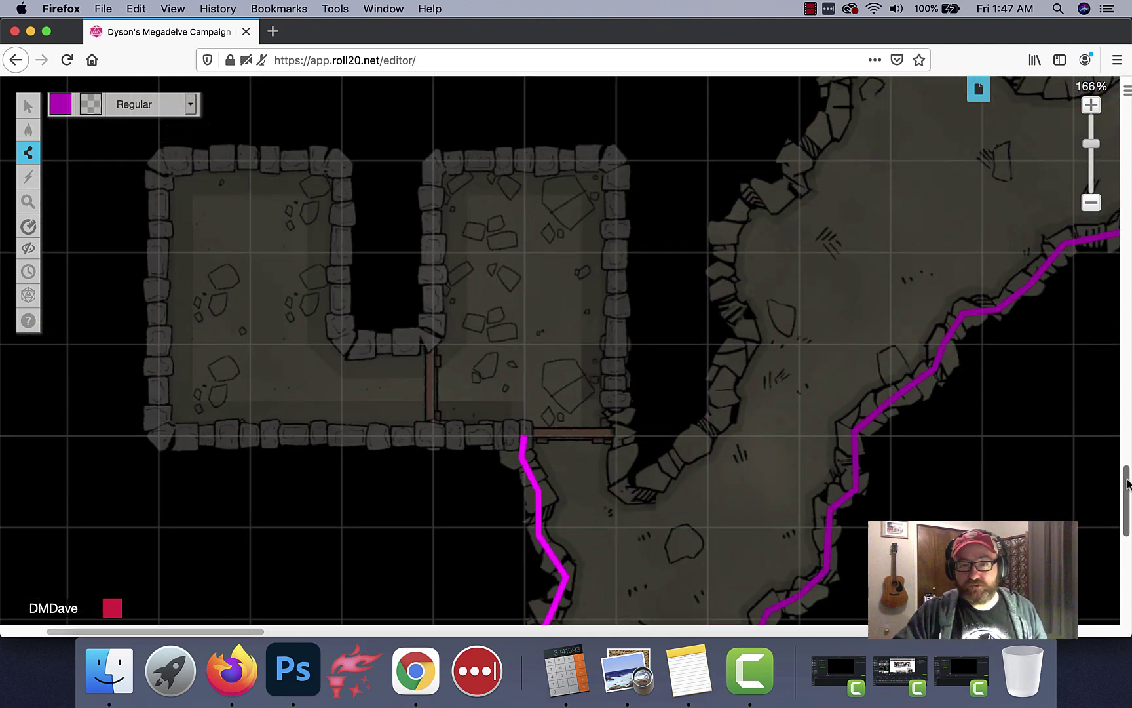
{"action": "left_click", "coordinate": [160, 436]}
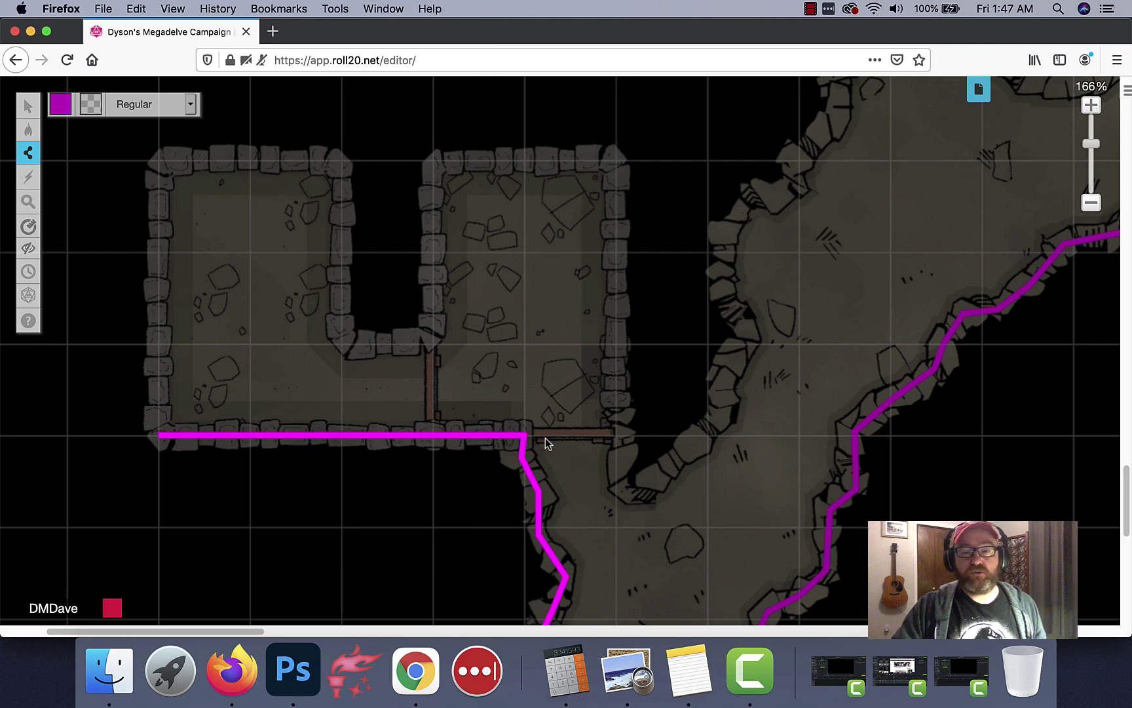
{"action": "left_click", "coordinate": [157, 164]}
{"action": "left_click", "coordinate": [343, 168]}
{"action": "left_click", "coordinate": [341, 348]}
{"action": "left_click", "coordinate": [428, 342]}
{"action": "left_click", "coordinate": [434, 160]}
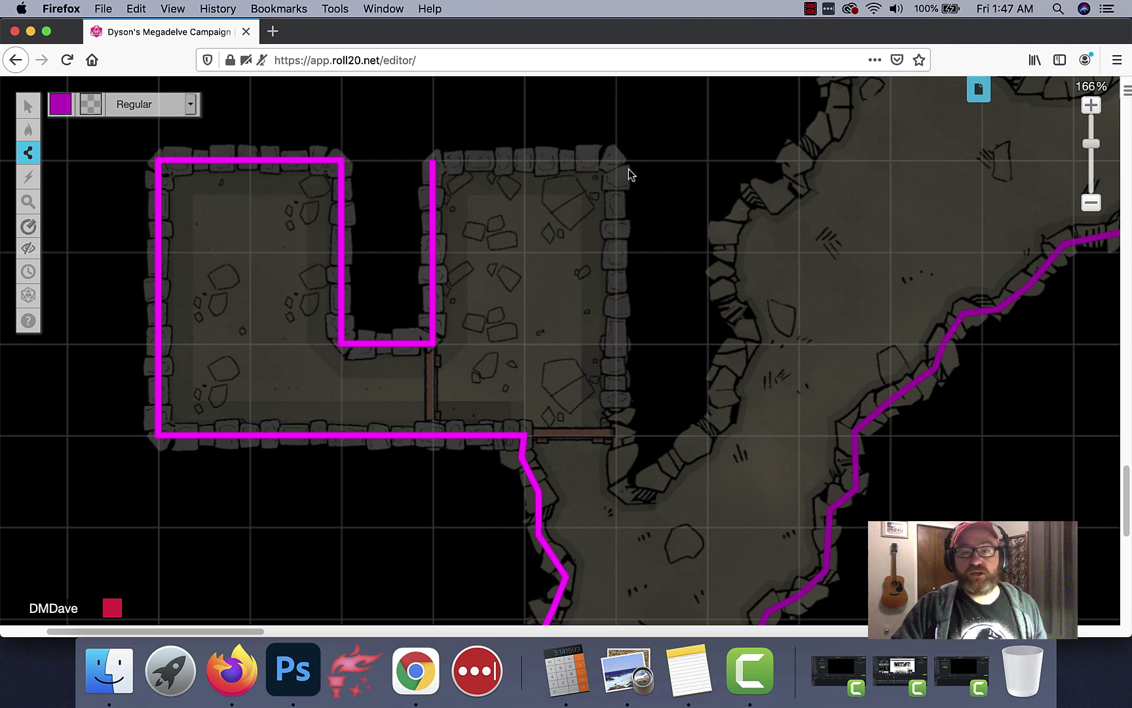
{"action": "left_click", "coordinate": [616, 161]}
{"action": "left_click", "coordinate": [621, 434]}
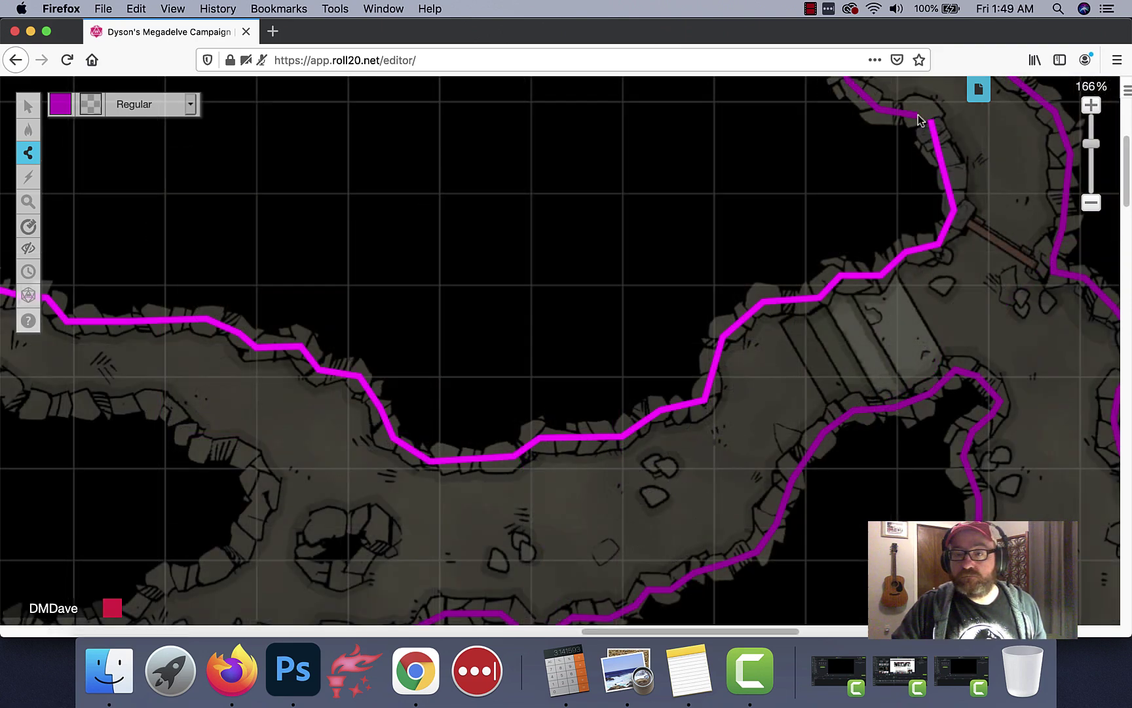
Close the wall on its first point, then zoom out to review the map and back in
{"action": "left_click", "coordinate": [917, 116]}
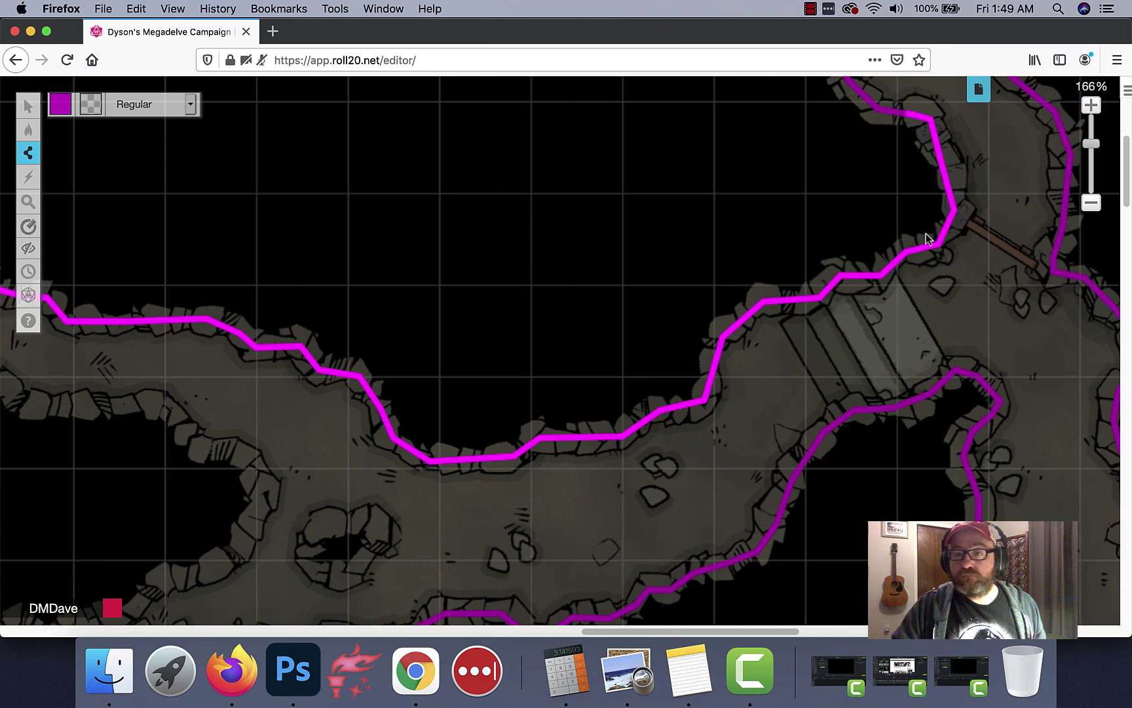
{"action": "scroll", "coordinate": [906, 190], "scroll_direction": "down", "scroll_amount": 5}
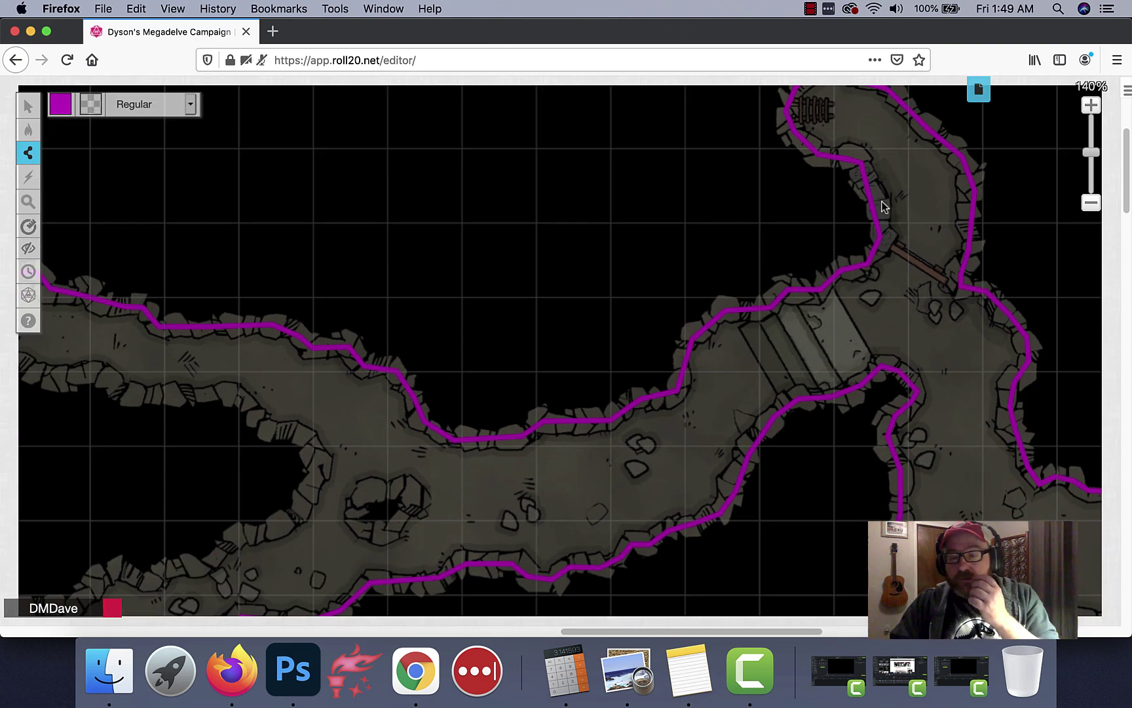
{"action": "scroll", "coordinate": [691, 253], "scroll_direction": "down", "scroll_amount": 8}
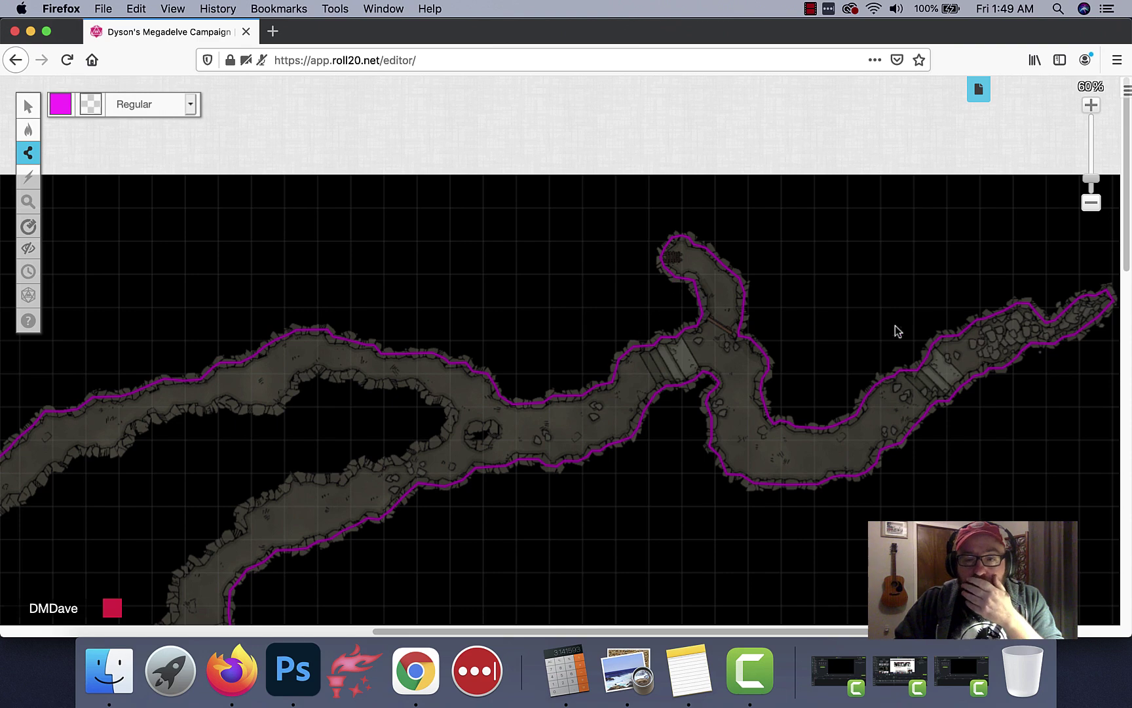
{"action": "left_click_drag", "start_coordinate": [1125, 230], "coordinate": [1109, 333]}
{"action": "scroll", "coordinate": [996, 327], "scroll_direction": "up", "scroll_amount": 5}
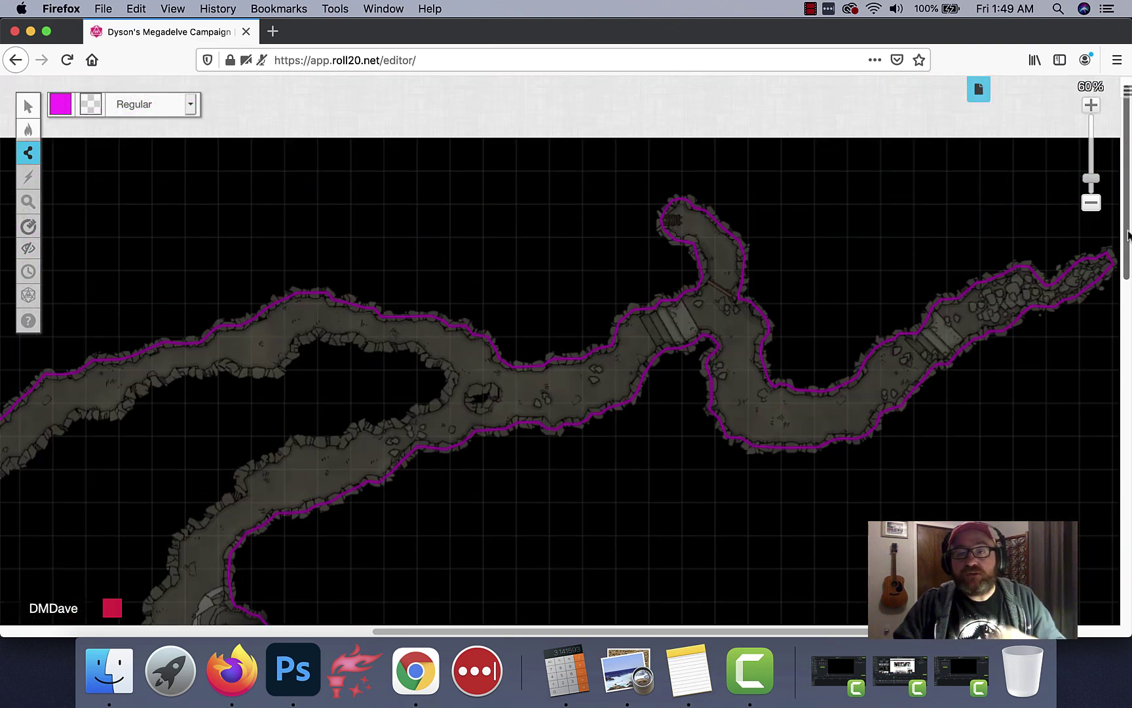
{"action": "scroll", "coordinate": [536, 361], "scroll_direction": "up", "scroll_amount": 4}
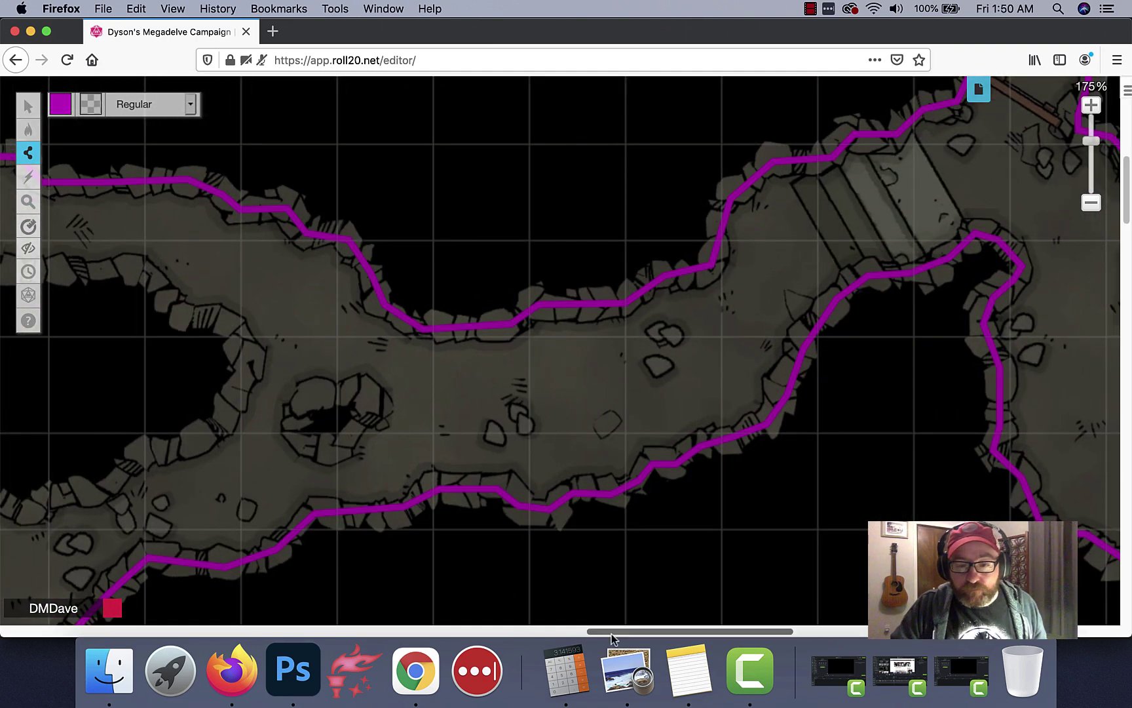
Draw a closed magenta wall loop around the rock pillar mid-passage
{"action": "left_click_drag", "start_coordinate": [611, 634], "coordinate": [574, 634]}
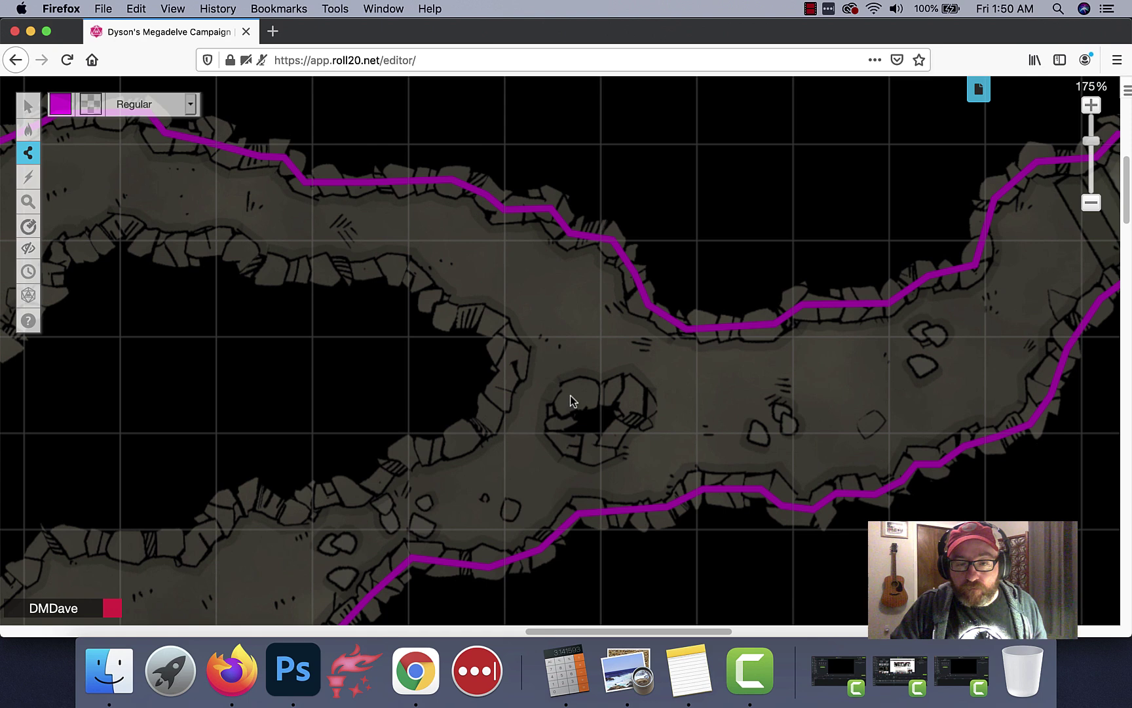
{"action": "left_click_drag", "start_coordinate": [571, 399], "coordinate": [558, 416]}
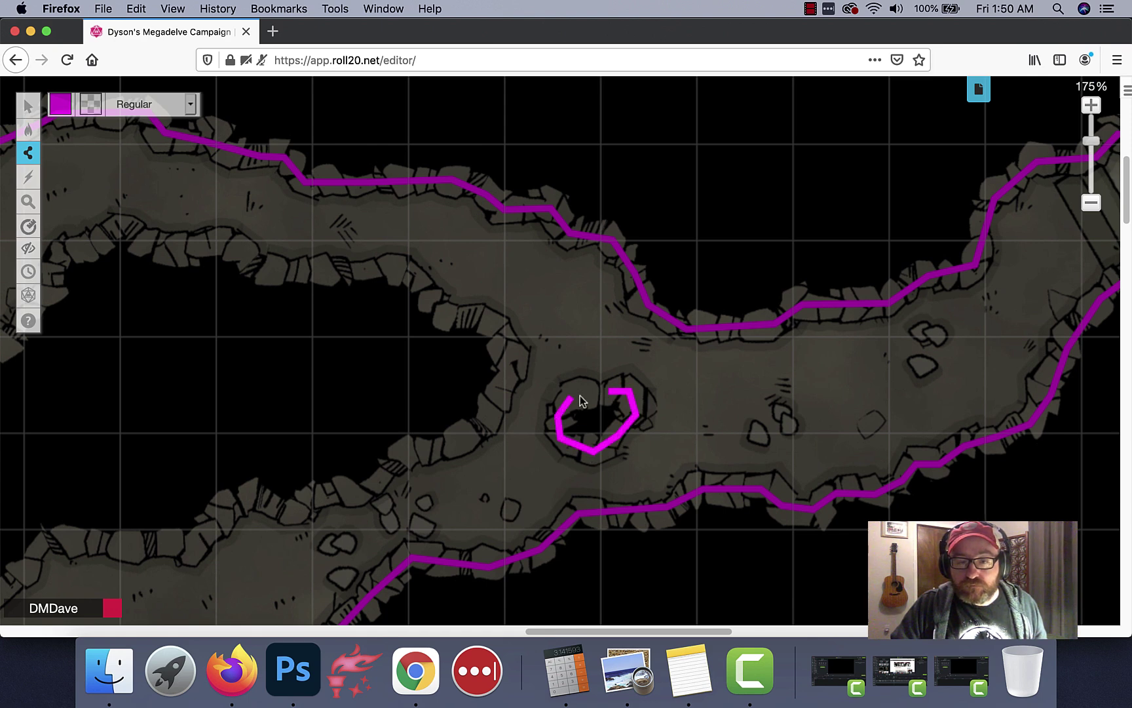
{"action": "left_click_drag", "start_coordinate": [577, 396], "coordinate": [571, 397]}
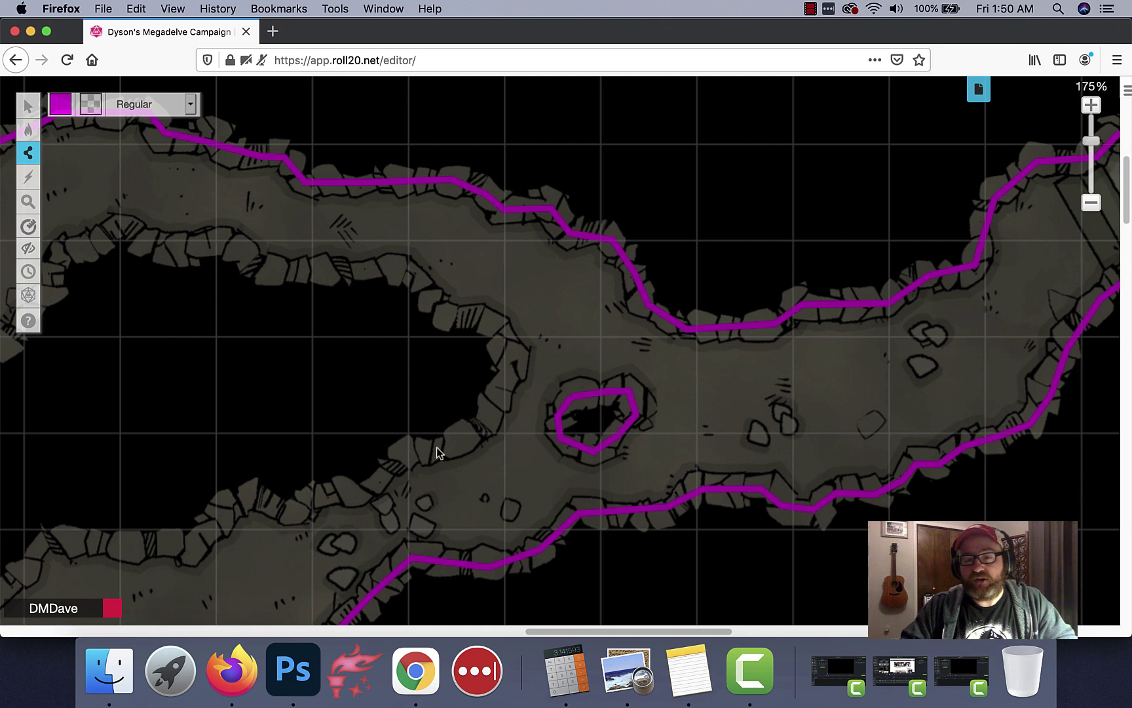
Add a short wall along the inner edge of the adjacent cave fork
{"action": "left_click", "coordinate": [482, 429]}
{"action": "left_click", "coordinate": [505, 389]}
{"action": "double_click", "coordinate": [492, 325]}
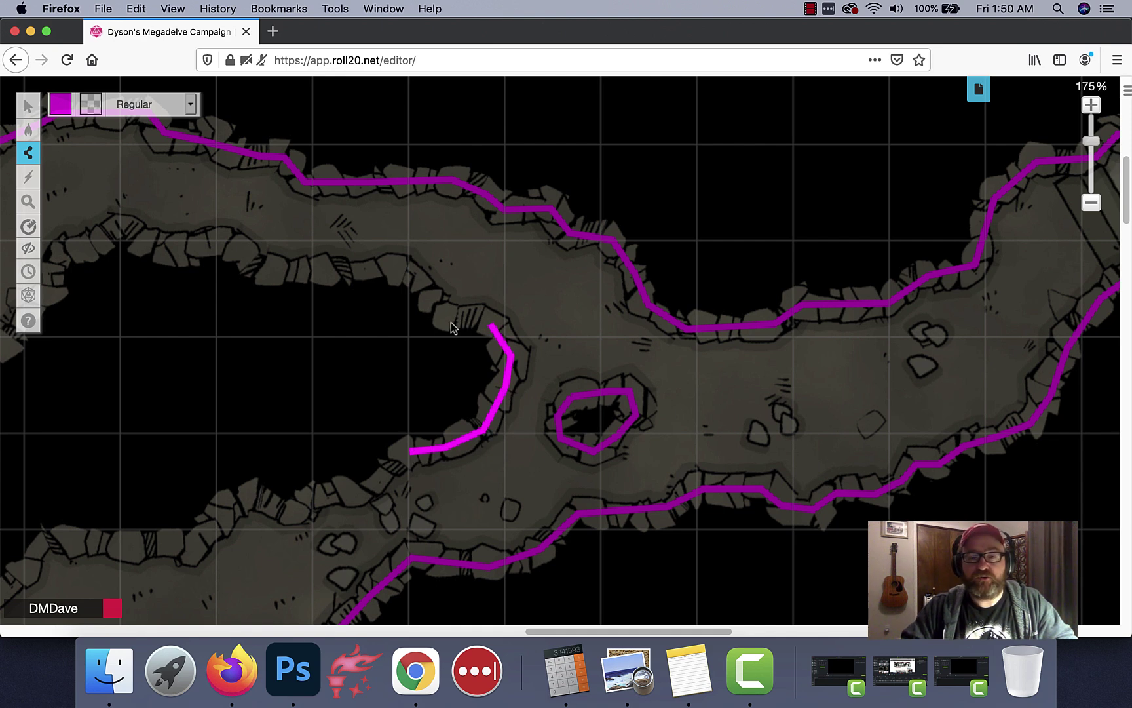
{"action": "left_click", "coordinate": [433, 303]}
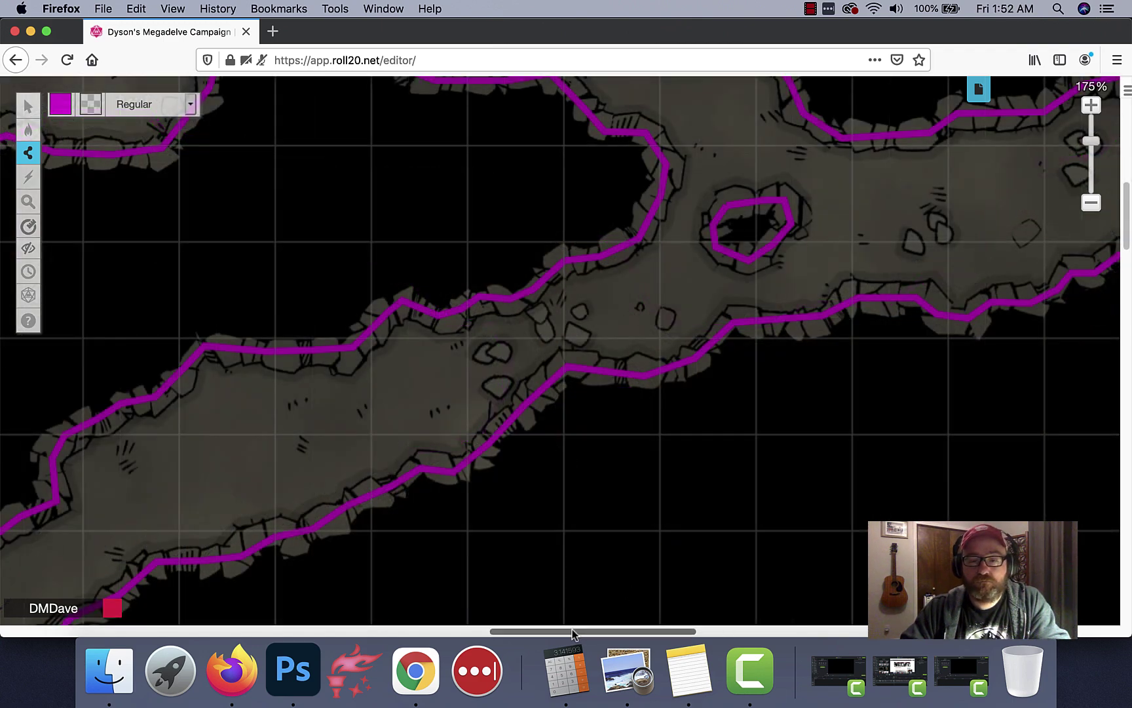
Zoom out to view the whole cave map, then zoom in on the curved stair corridor
{"action": "scroll", "coordinate": [617, 608], "scroll_direction": "left", "scroll_amount": 10}
{"action": "scroll", "coordinate": [524, 557], "scroll_direction": "up", "scroll_amount": 5}
{"action": "scroll", "coordinate": [475, 463], "scroll_direction": "down", "scroll_amount": 5}
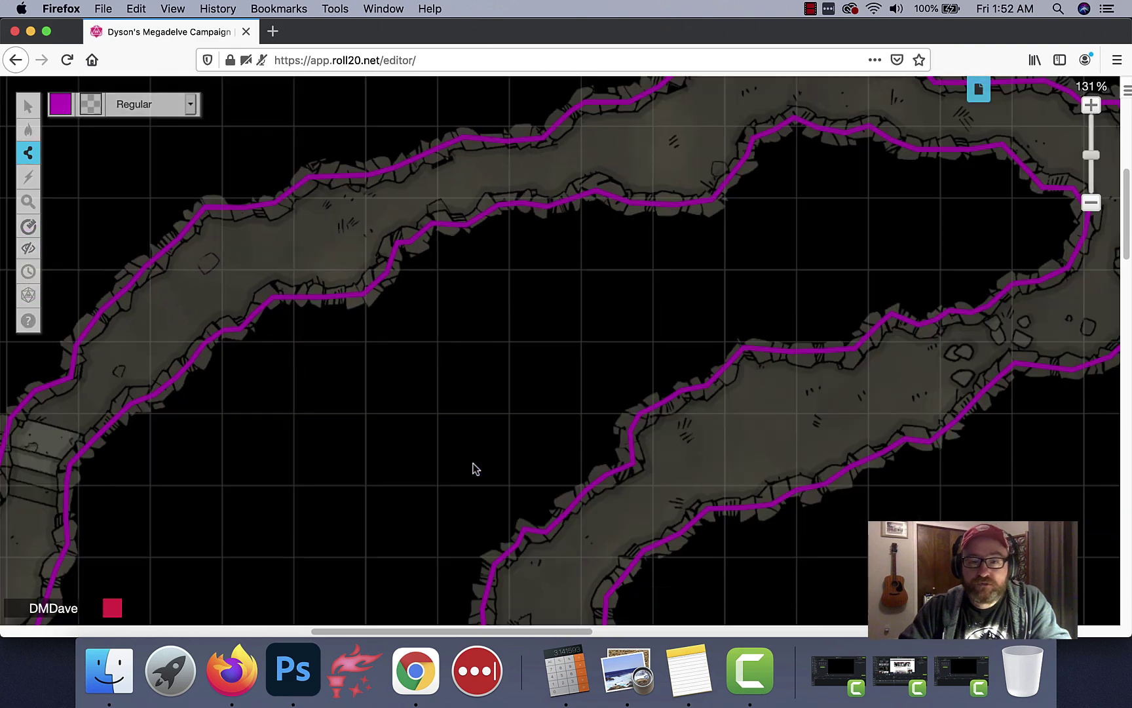
{"action": "scroll", "coordinate": [481, 462], "scroll_direction": "down", "scroll_amount": 5}
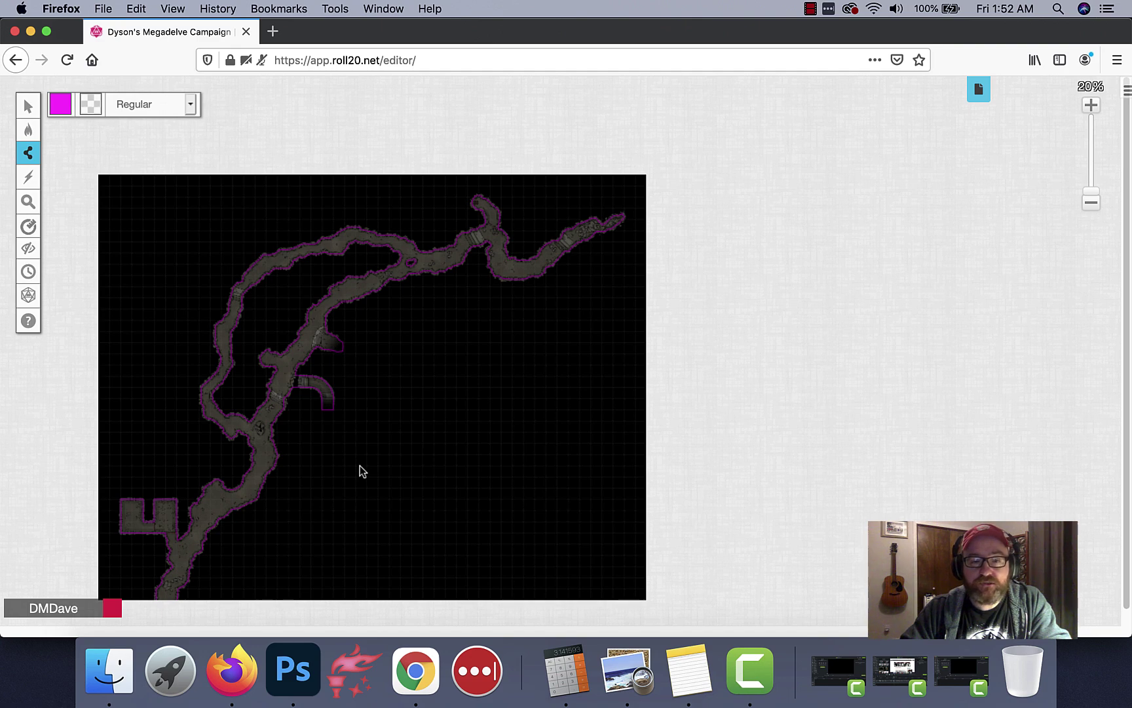
{"action": "scroll", "coordinate": [361, 459], "scroll_direction": "up", "scroll_amount": 5}
{"action": "scroll", "coordinate": [362, 459], "scroll_direction": "up", "scroll_amount": 5}
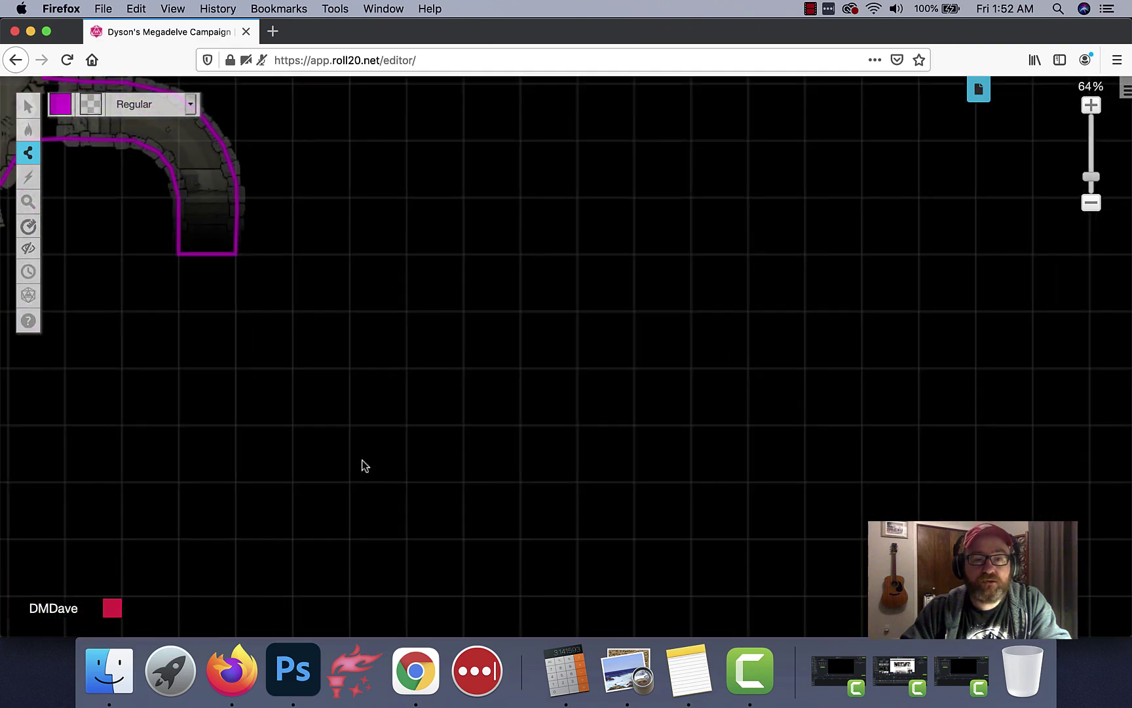
{"action": "scroll", "coordinate": [362, 459], "scroll_direction": "up", "scroll_amount": 1}
{"action": "left_click_drag", "start_coordinate": [462, 631], "coordinate": [339, 635]}
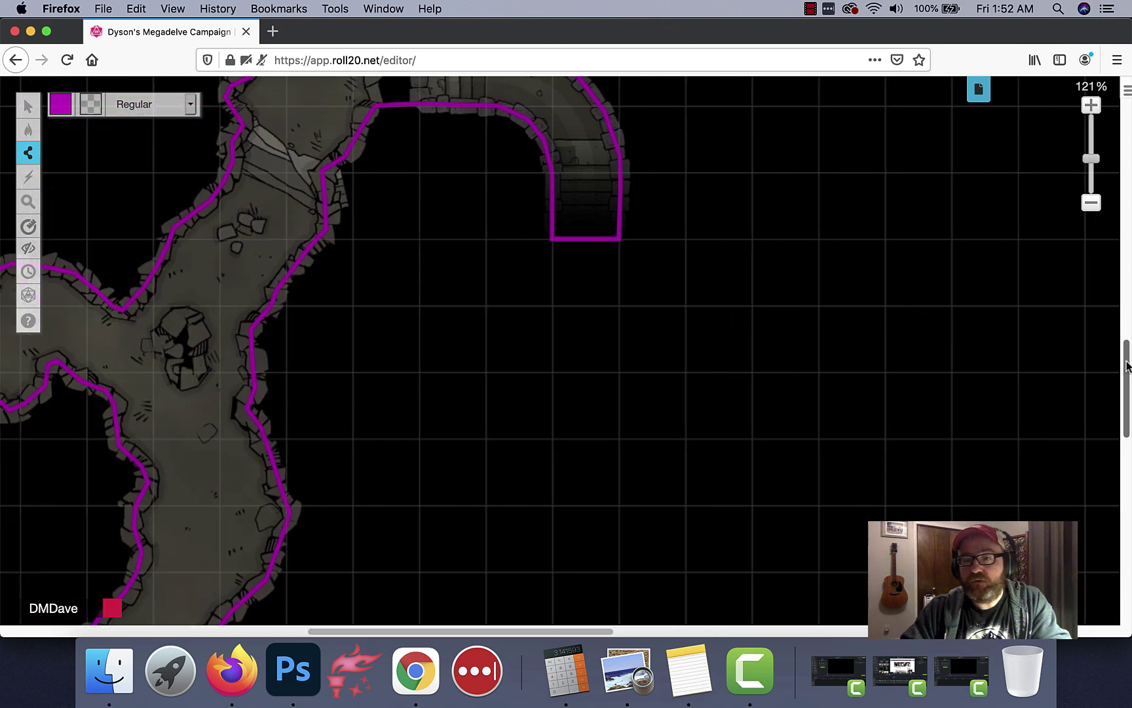
{"action": "left_click_drag", "start_coordinate": [1127, 365], "coordinate": [1127, 317]}
{"action": "scroll", "coordinate": [411, 416], "scroll_direction": "up", "scroll_amount": 1}
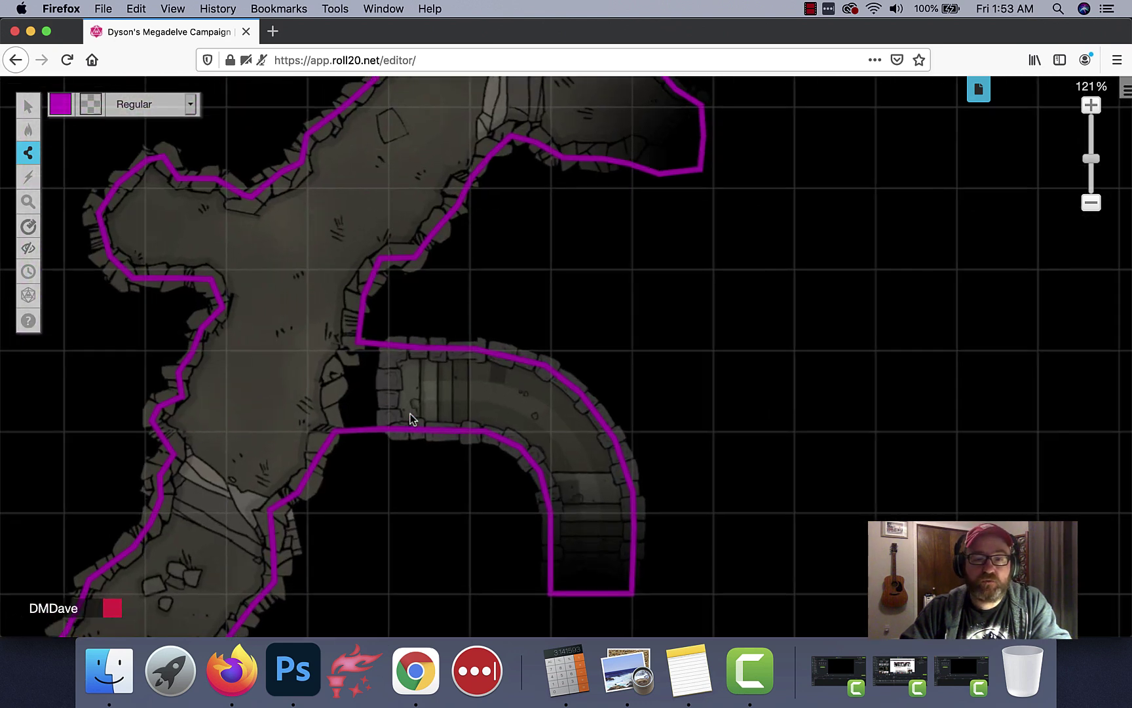
{"action": "scroll", "coordinate": [411, 420], "scroll_direction": "up", "scroll_amount": 4}
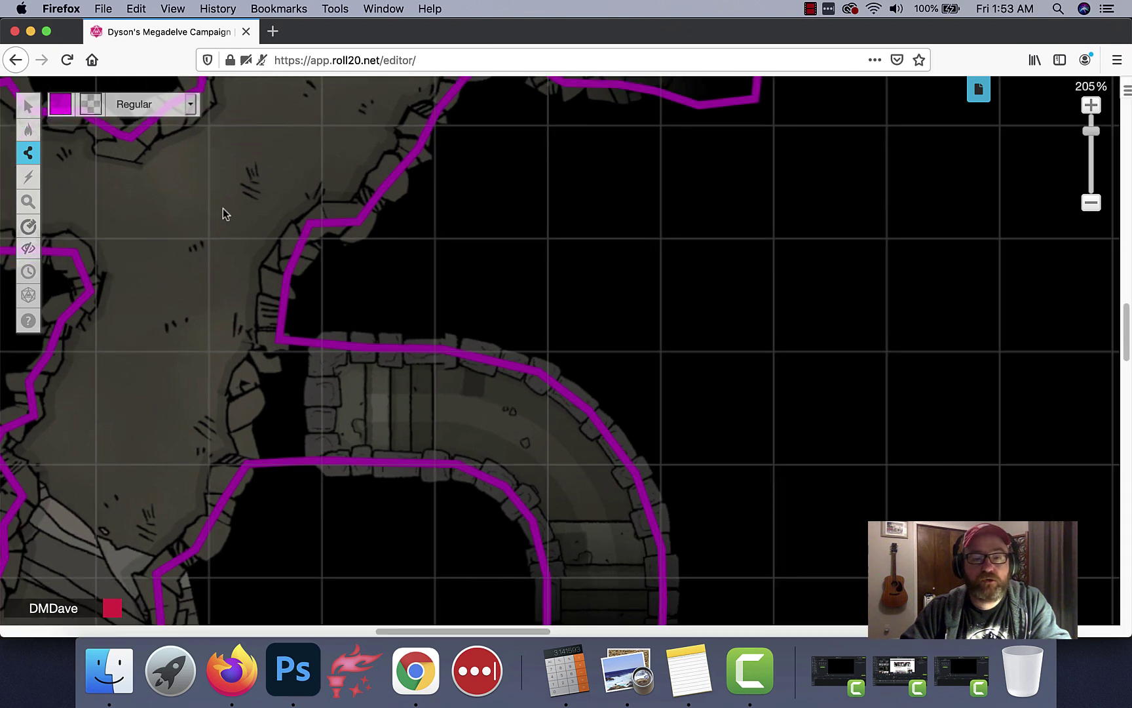
Switch the drawing colour to green and draw a three-point line across the curved corridor's entrance
{"action": "left_click", "coordinate": [59, 105]}
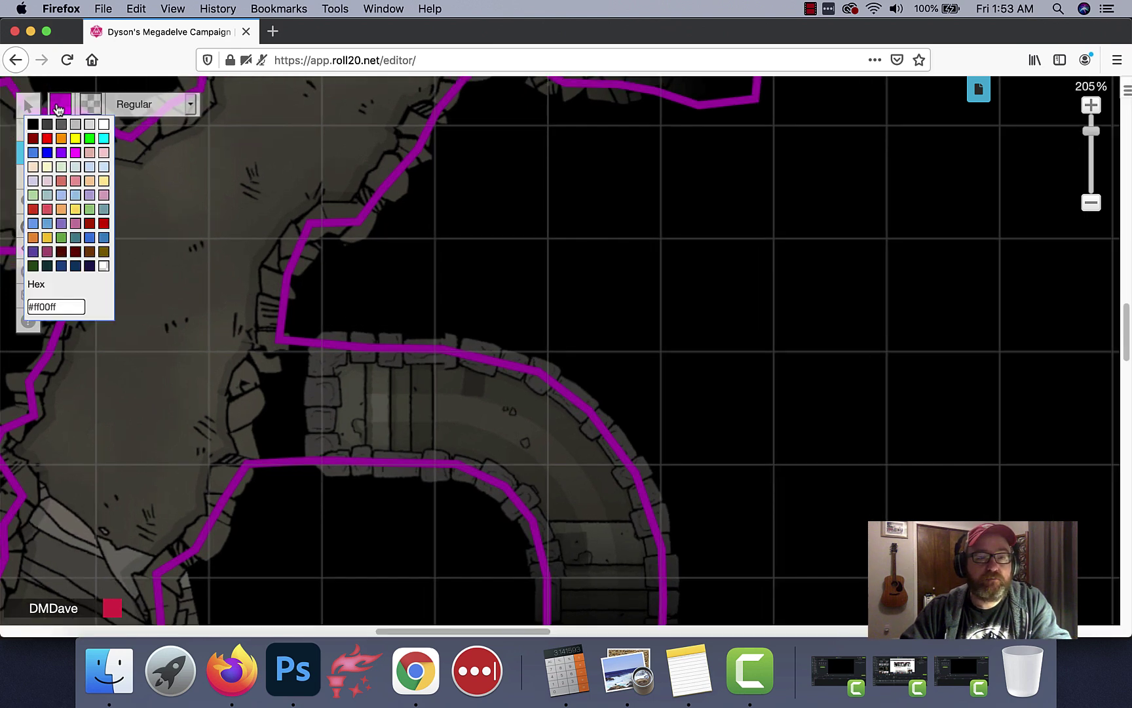
{"action": "left_click", "coordinate": [93, 143]}
{"action": "scroll", "coordinate": [326, 437], "scroll_direction": "up", "scroll_amount": 2}
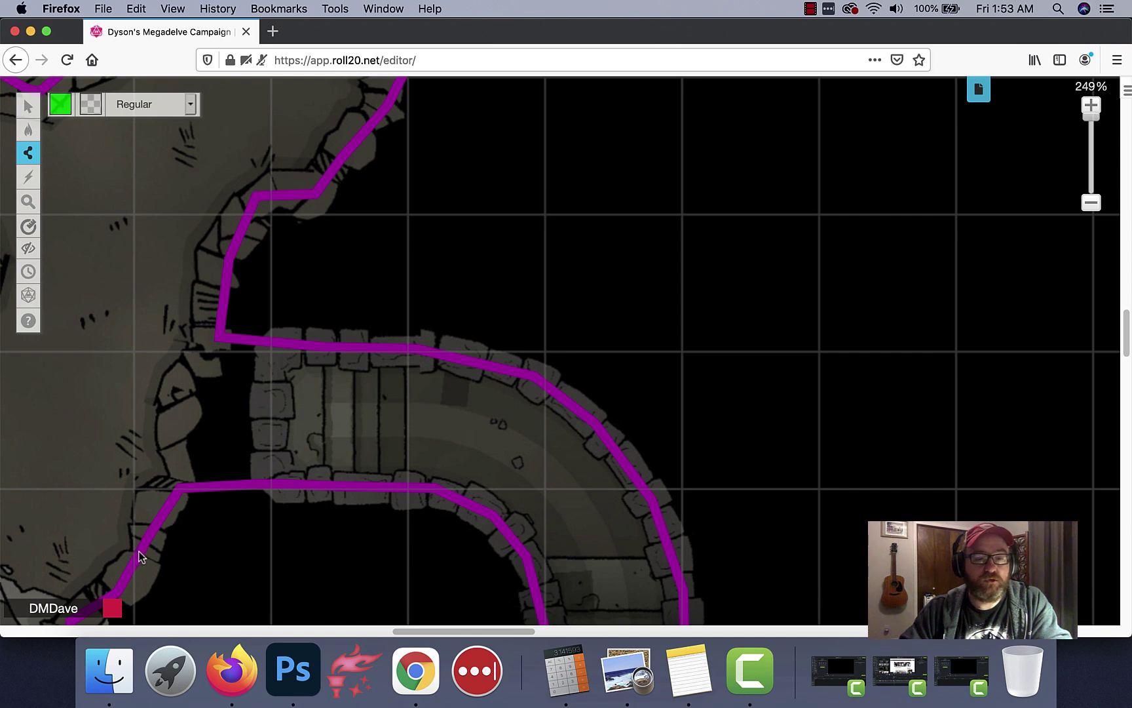
{"action": "left_click", "coordinate": [179, 488]}
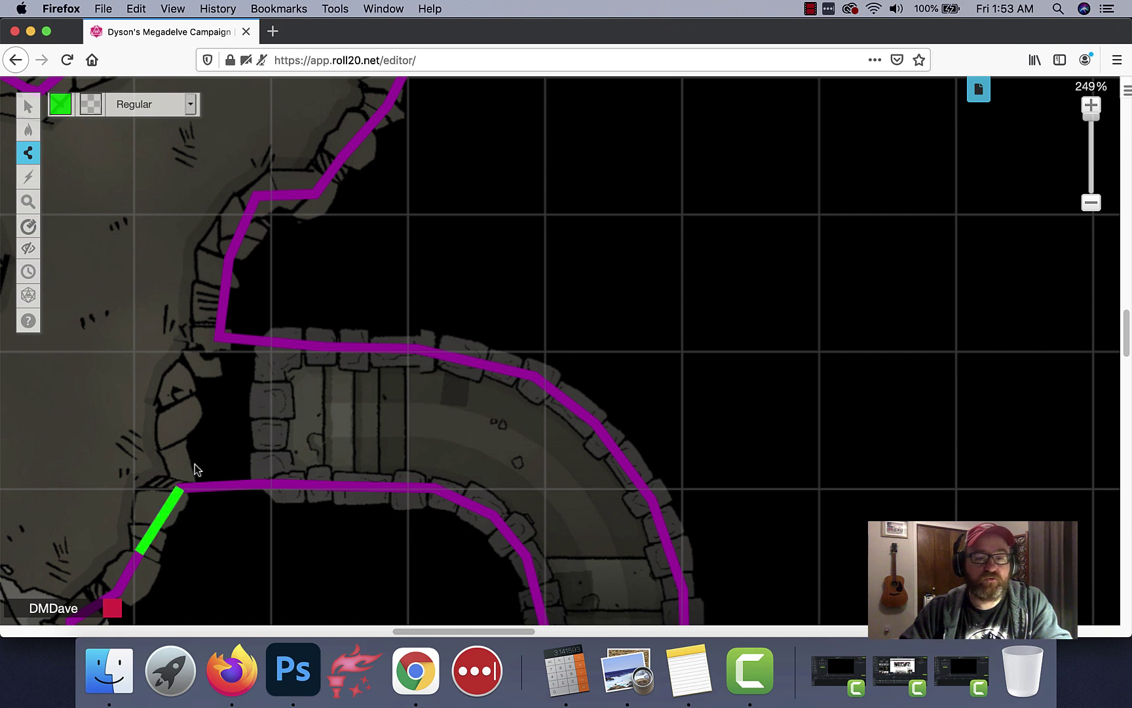
{"action": "left_click", "coordinate": [218, 334]}
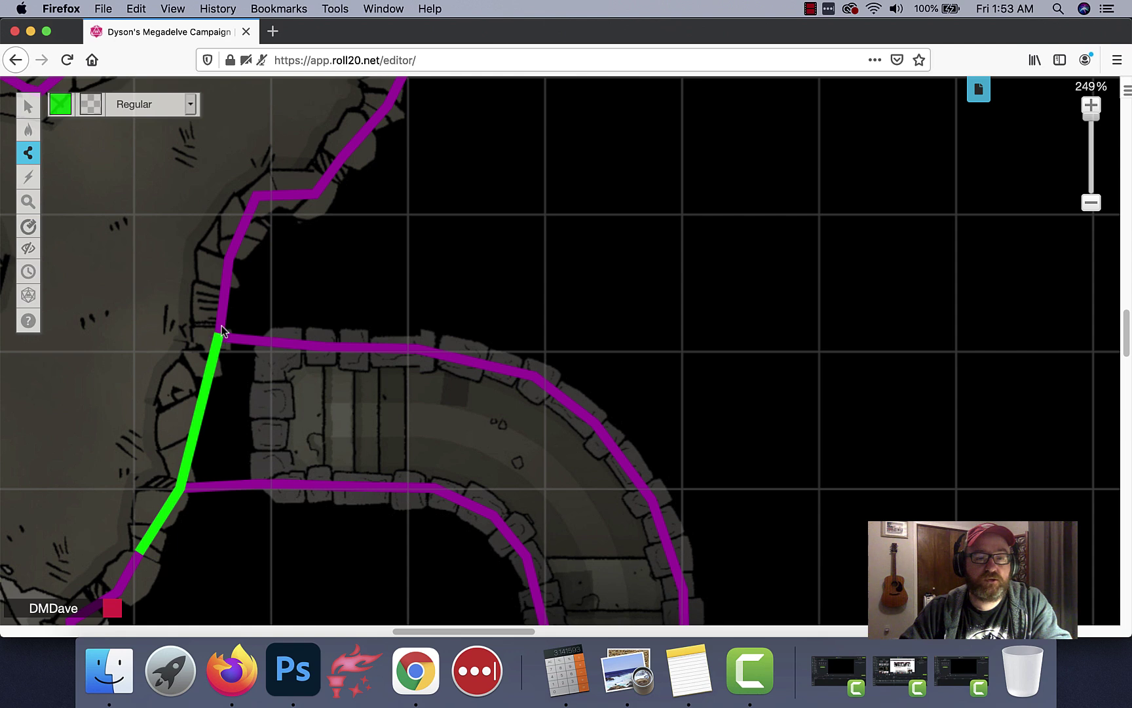
{"action": "left_click", "coordinate": [227, 269]}
{"action": "key", "text": "Escape"}
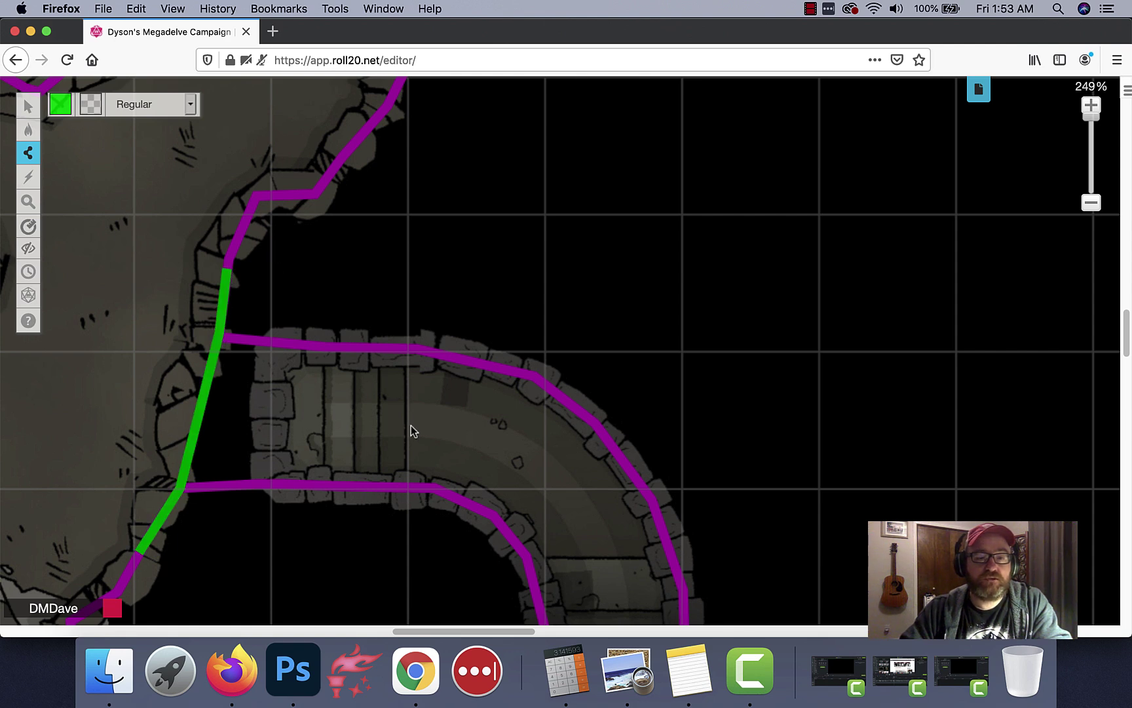
{"action": "scroll", "coordinate": [431, 625], "scroll_direction": "left", "scroll_amount": 5}
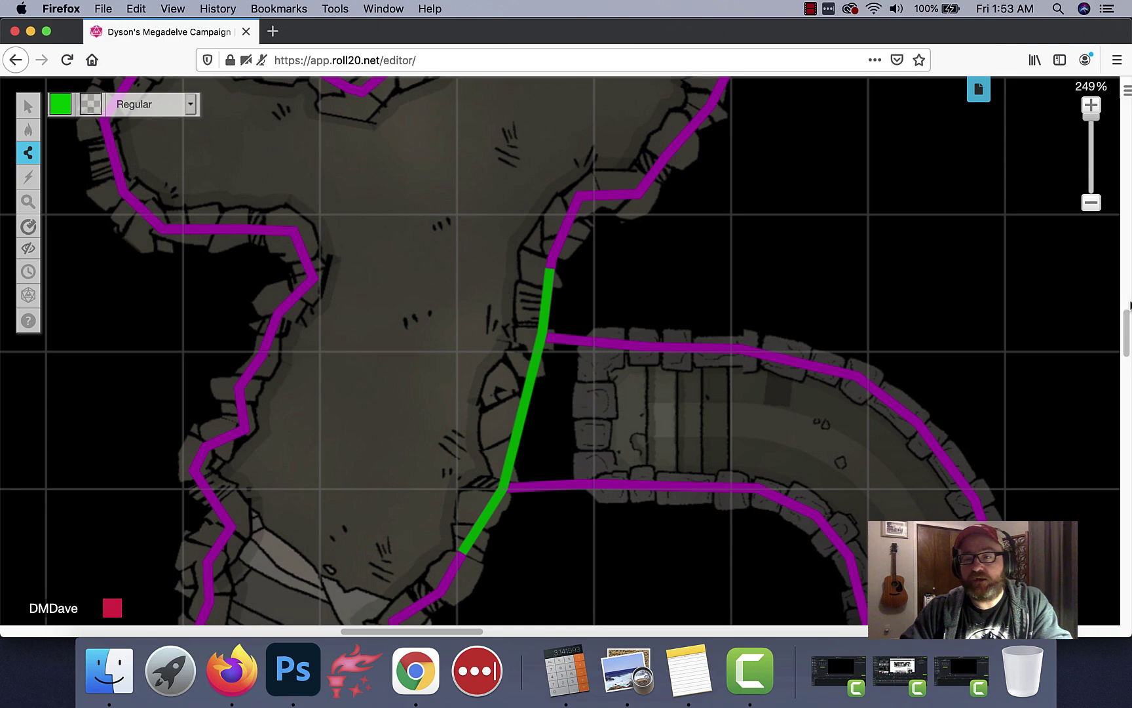
{"action": "left_click_drag", "start_coordinate": [1124, 328], "coordinate": [1125, 406]}
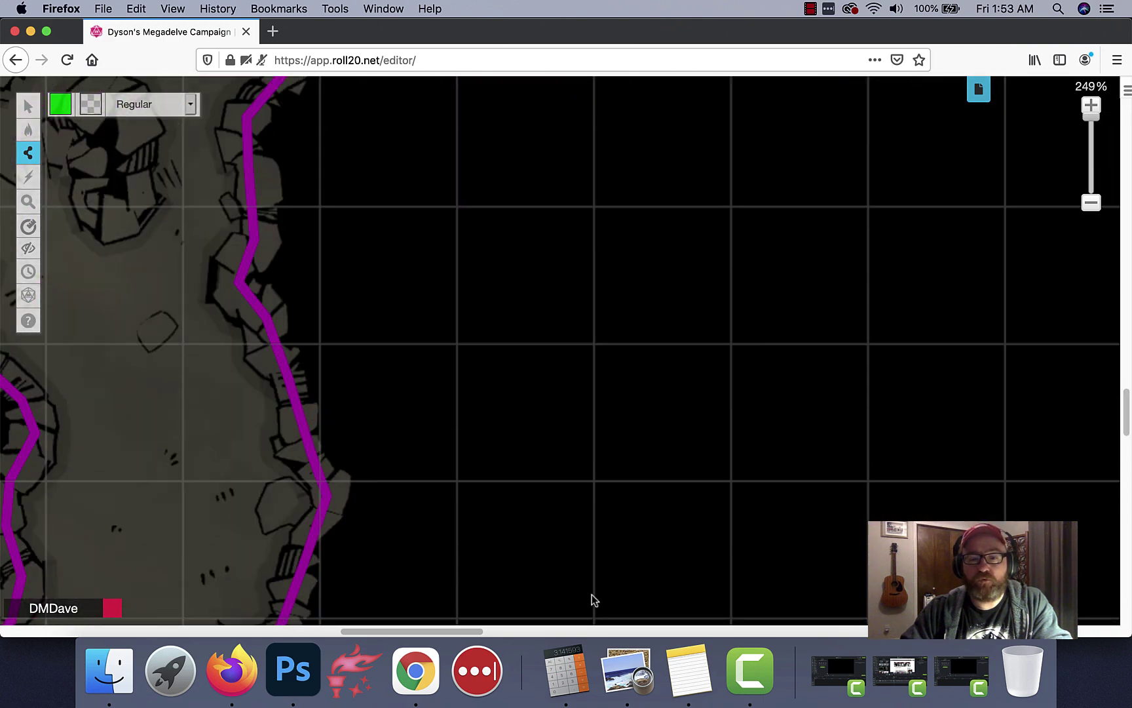
{"action": "left_click_drag", "start_coordinate": [462, 631], "coordinate": [411, 631]}
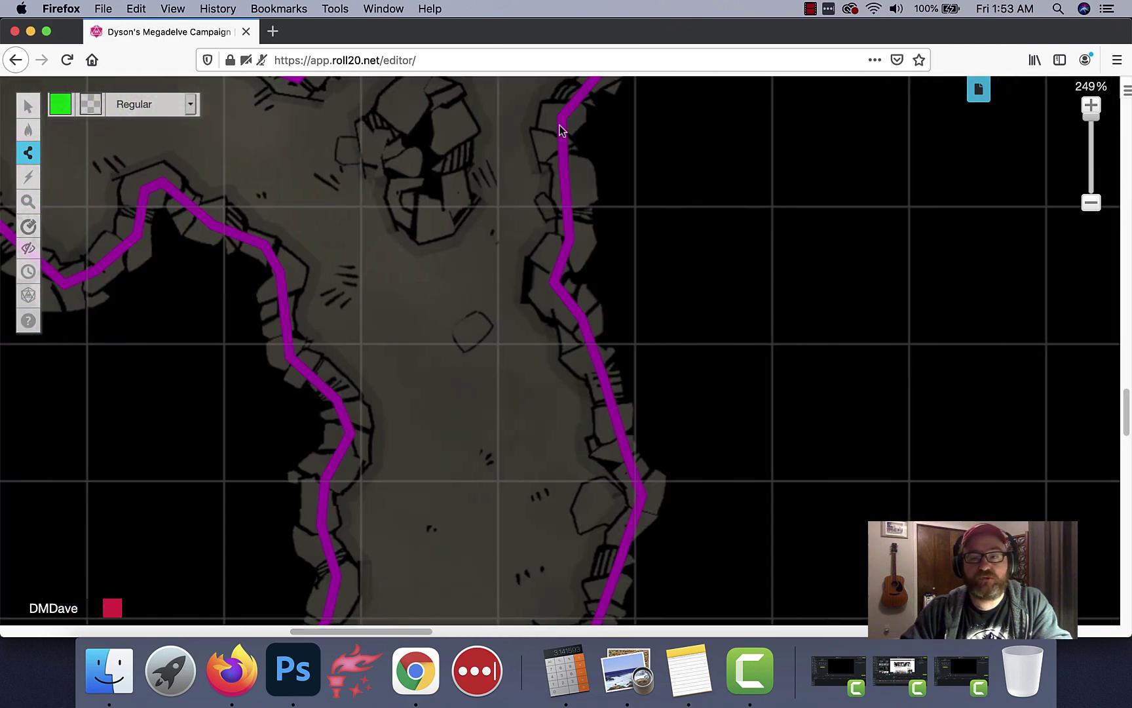
{"action": "left_click_drag", "start_coordinate": [1125, 437], "coordinate": [1124, 425]}
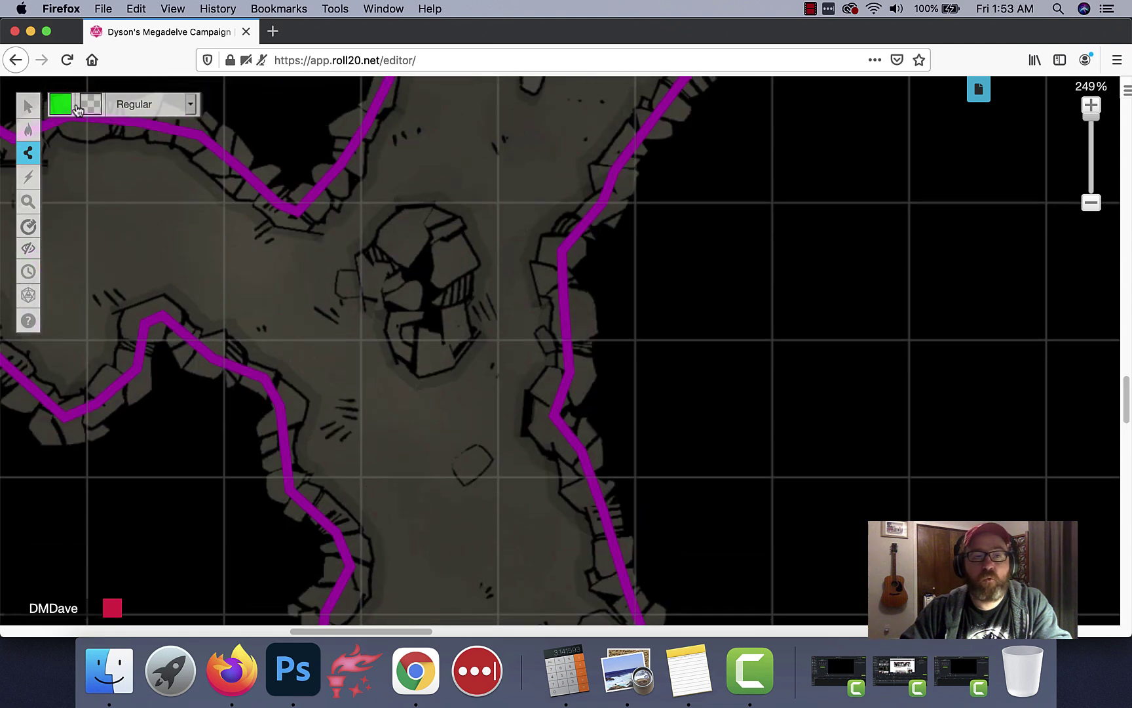
{"action": "left_click", "coordinate": [60, 111]}
{"action": "left_click", "coordinate": [76, 155]}
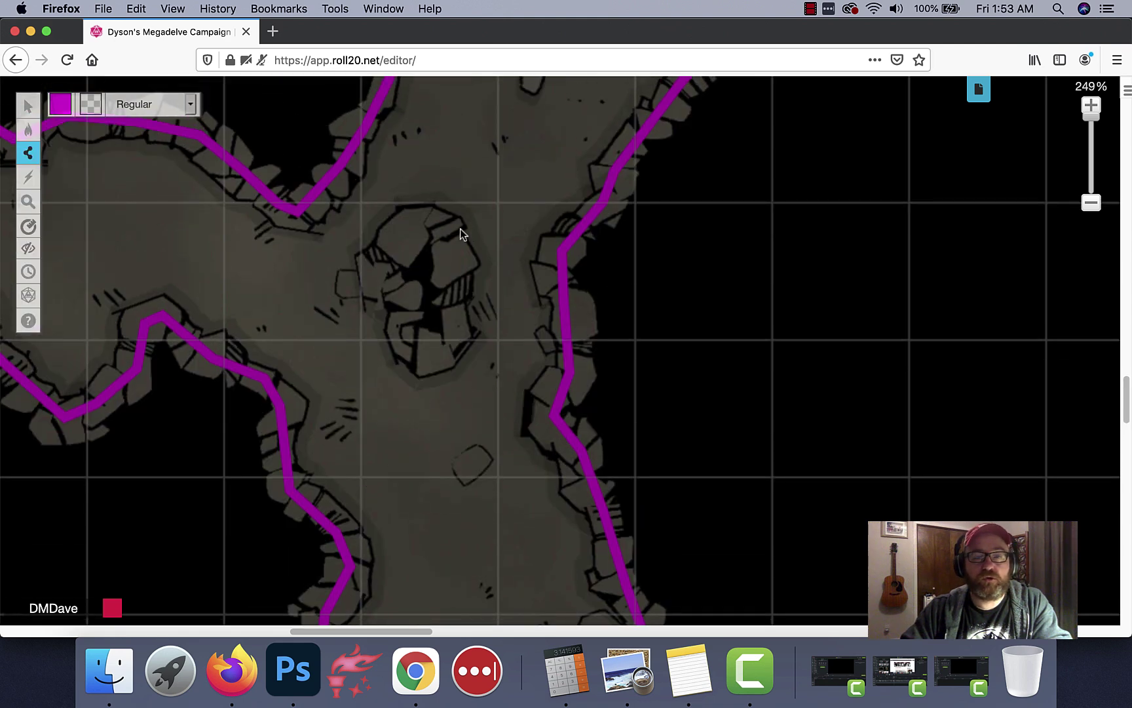
{"action": "left_click_drag", "start_coordinate": [395, 236], "coordinate": [403, 339]}
{"action": "mouse_move", "coordinate": [455, 285]}
{"action": "left_mouse_down"}
{"action": "mouse_move", "coordinate": [450, 229]}
{"action": "mouse_move", "coordinate": [395, 229]}
{"action": "left_mouse_up"}
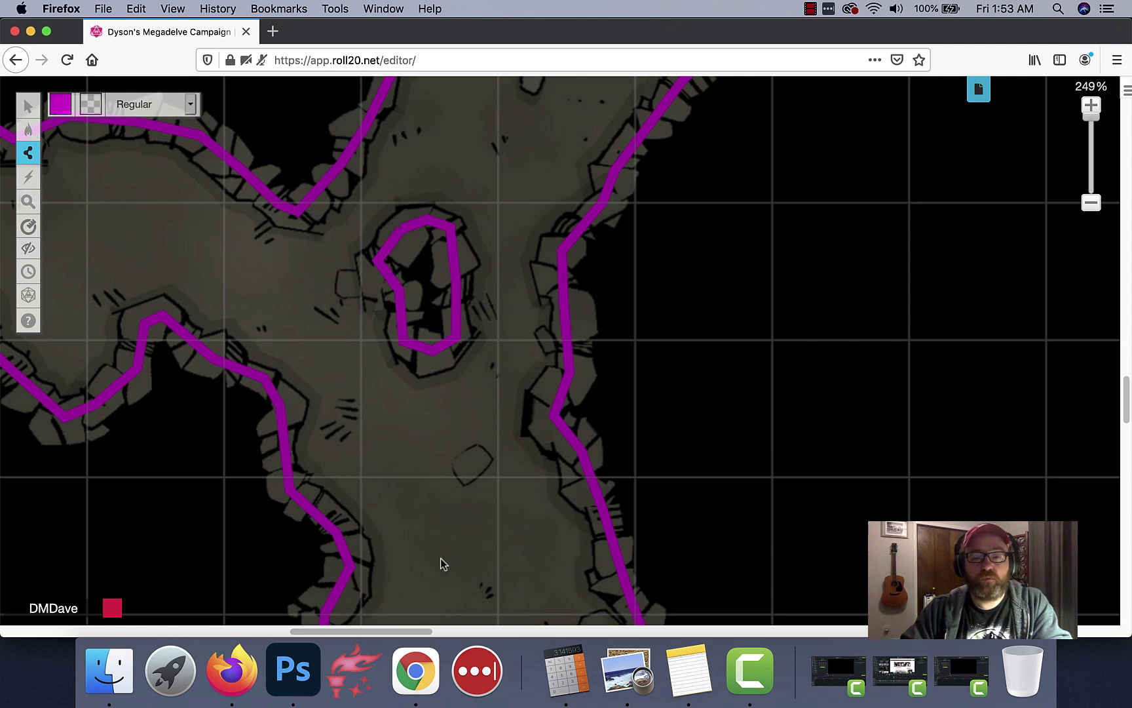
{"action": "left_click_drag", "start_coordinate": [370, 623], "coordinate": [257, 622]}
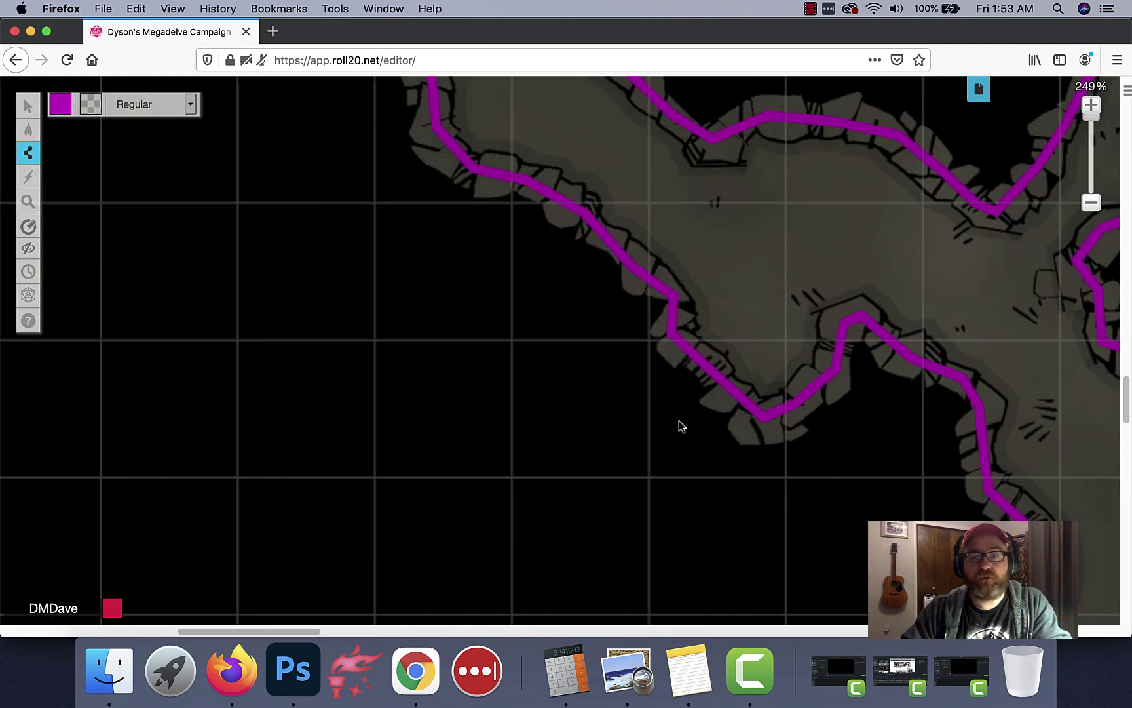
{"action": "scroll", "coordinate": [681, 426], "scroll_direction": "down", "scroll_amount": 5}
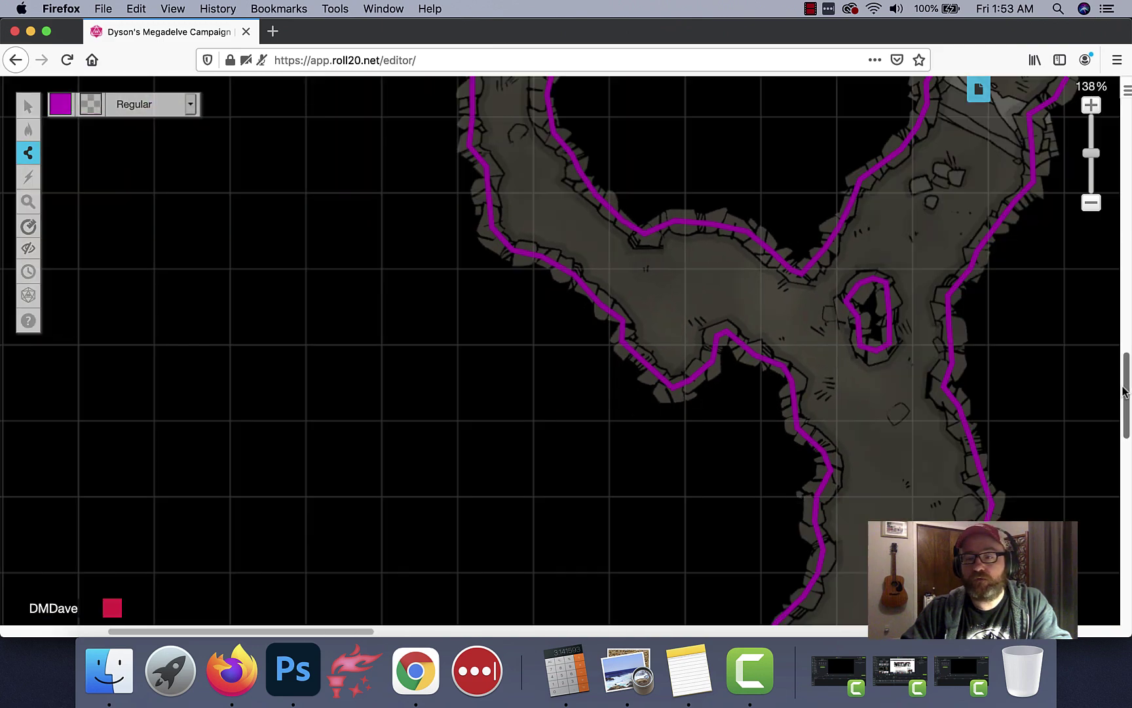
{"action": "left_click_drag", "start_coordinate": [1125, 400], "coordinate": [1125, 493]}
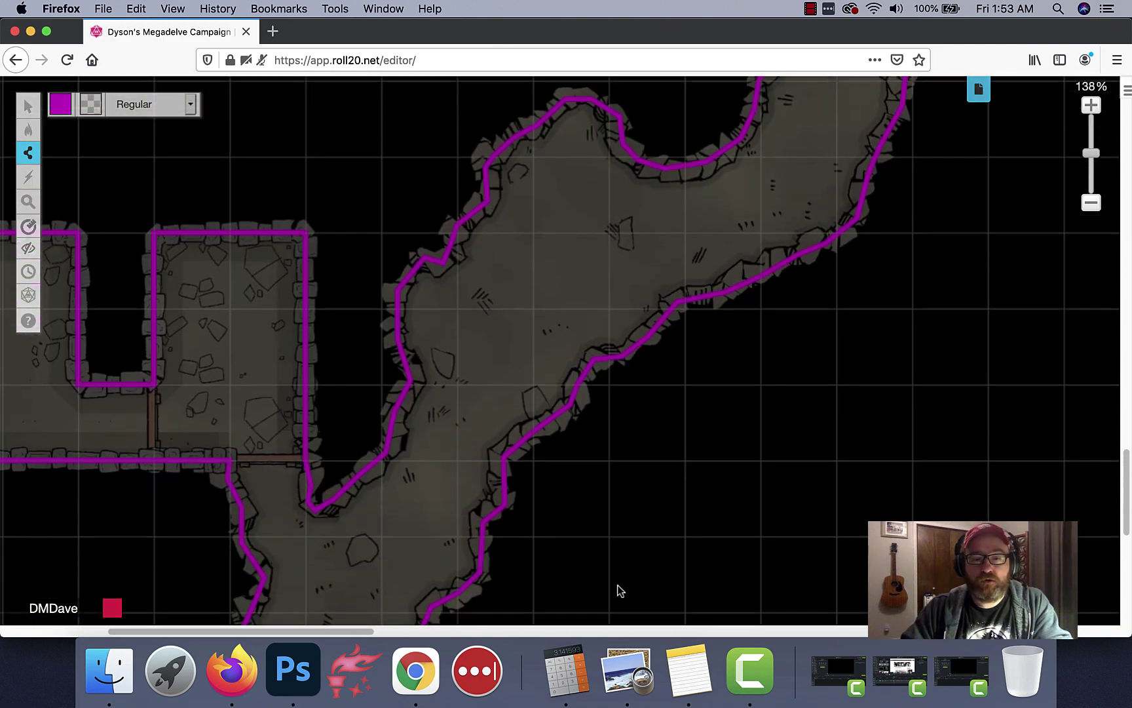
In green, outline the doorway between the stone rooms and draw a line up the right wall
{"action": "left_click", "coordinate": [60, 104]}
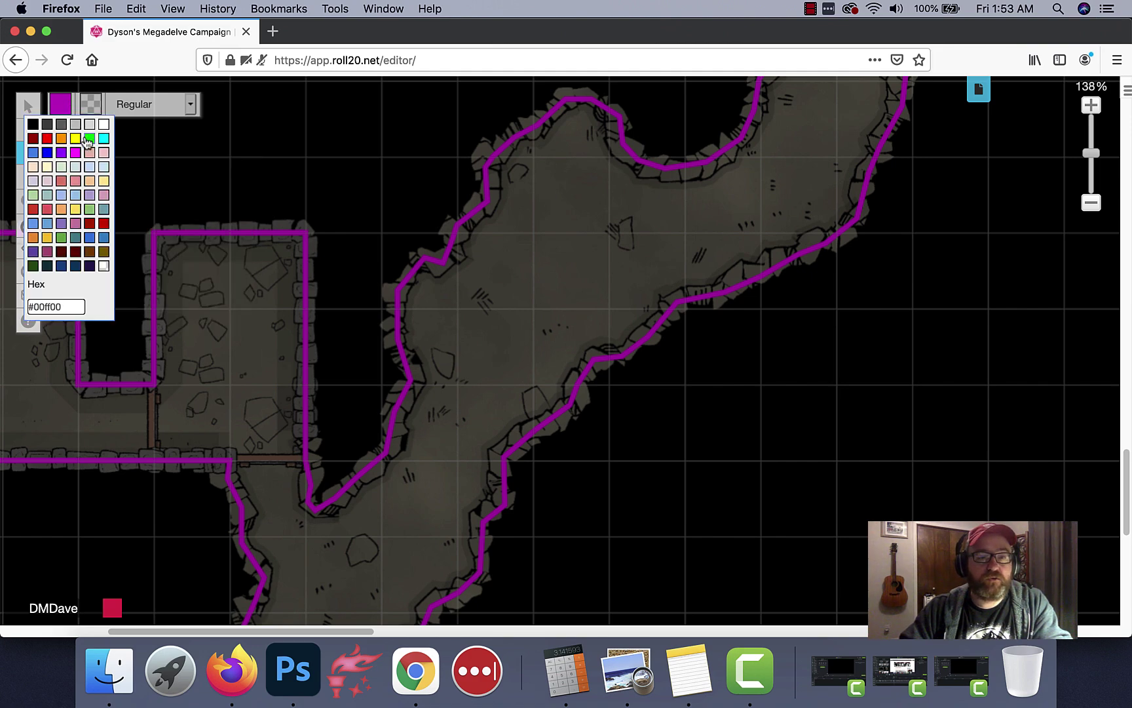
{"action": "left_click", "coordinate": [91, 218]}
{"action": "scroll", "coordinate": [311, 451], "scroll_direction": "up", "scroll_amount": 5}
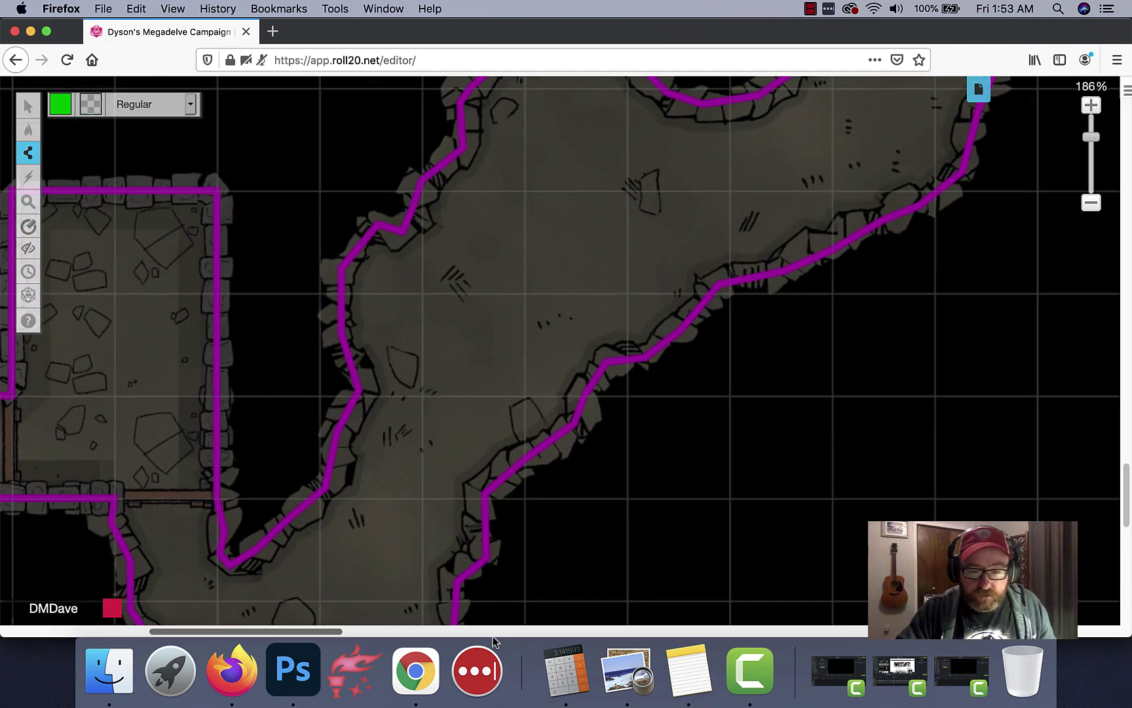
{"action": "left_click_drag", "start_coordinate": [279, 629], "coordinate": [181, 642]}
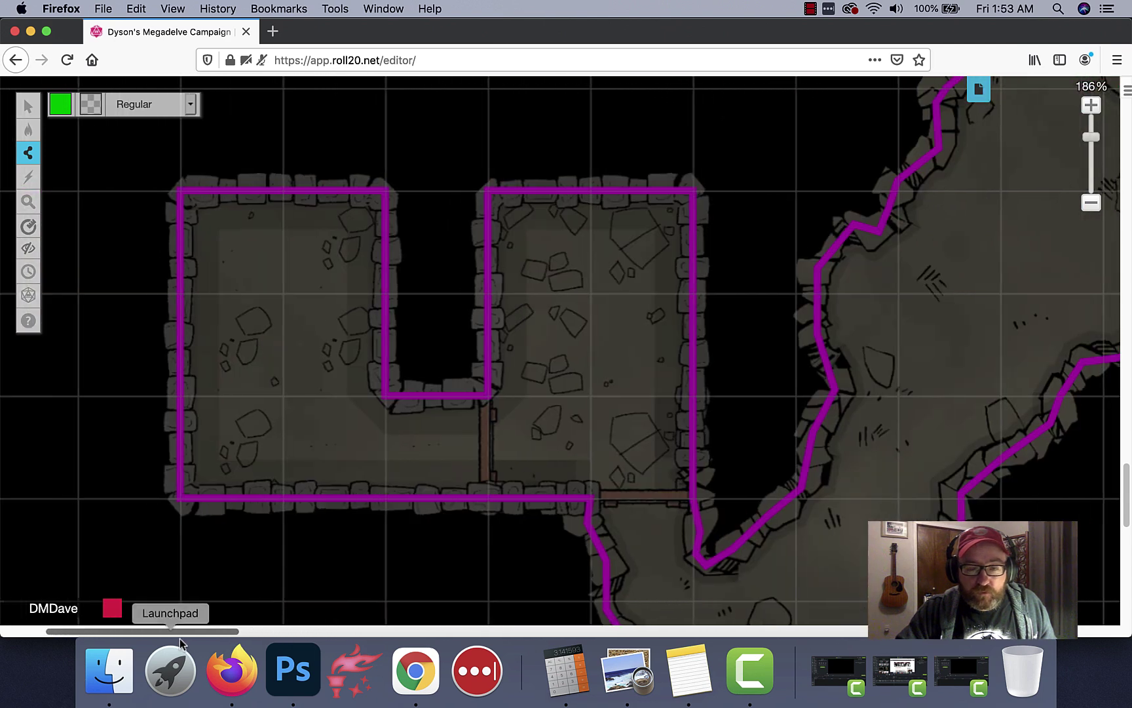
{"action": "left_click", "coordinate": [385, 497]}
{"action": "left_click", "coordinate": [491, 497]}
{"action": "left_click", "coordinate": [486, 394]}
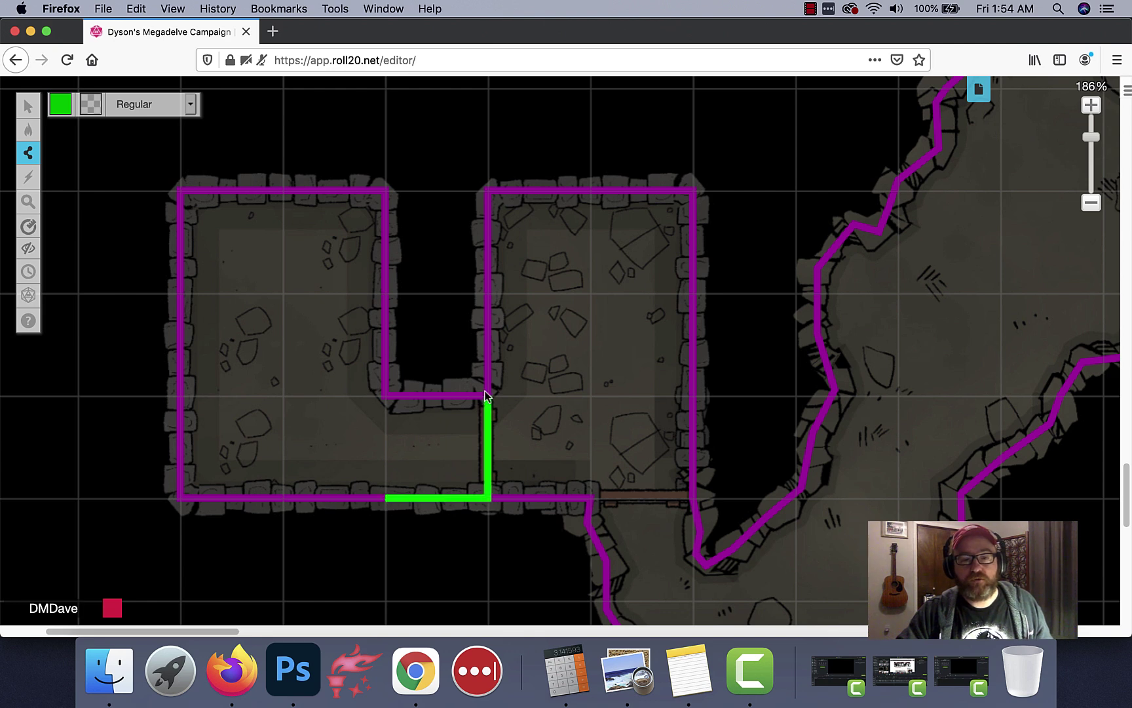
{"action": "double_click", "coordinate": [385, 396]}
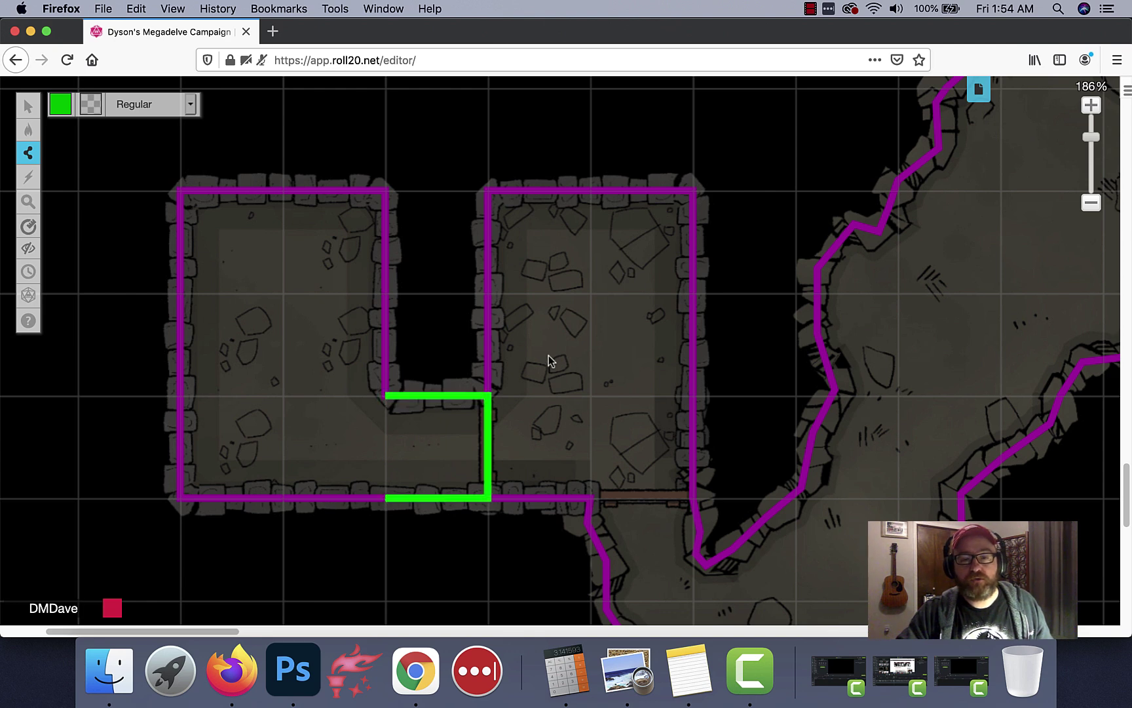
{"action": "left_click", "coordinate": [695, 498]}
{"action": "double_click", "coordinate": [693, 397]}
Send both green doorway lines behind the purple walls with To Back
{"action": "left_click", "coordinate": [27, 105]}
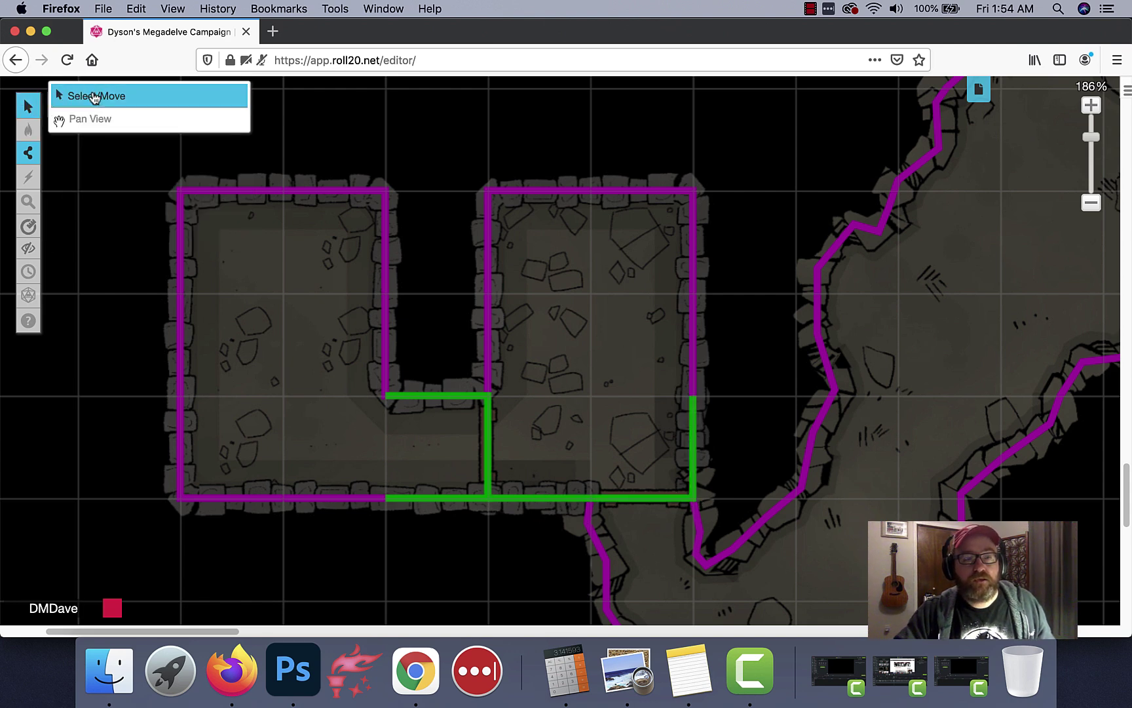
{"action": "left_click", "coordinate": [489, 438]}
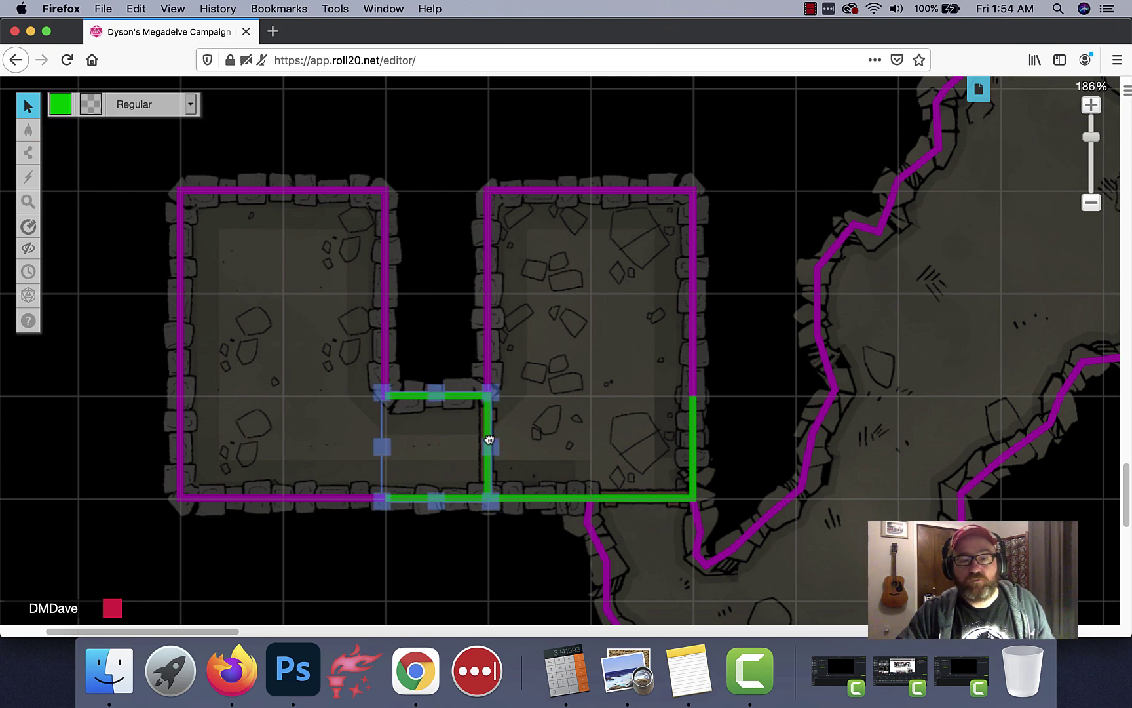
{"action": "right_click", "coordinate": [490, 442]}
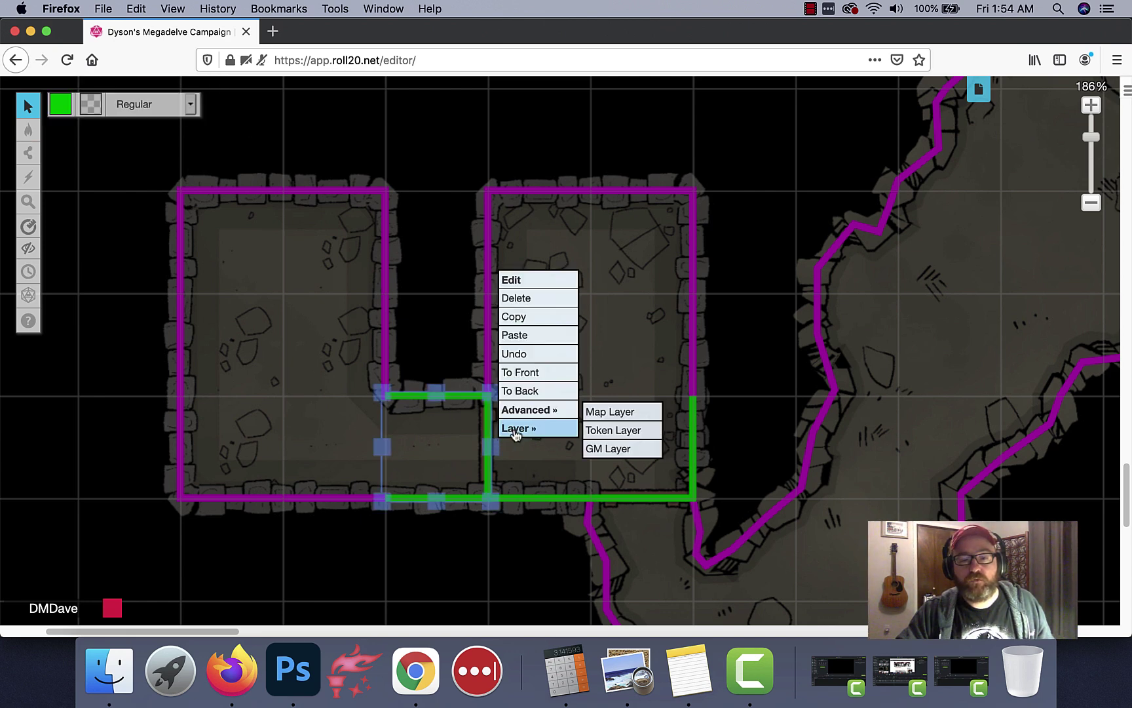
{"action": "left_click", "coordinate": [519, 390]}
{"action": "left_click", "coordinate": [532, 414]}
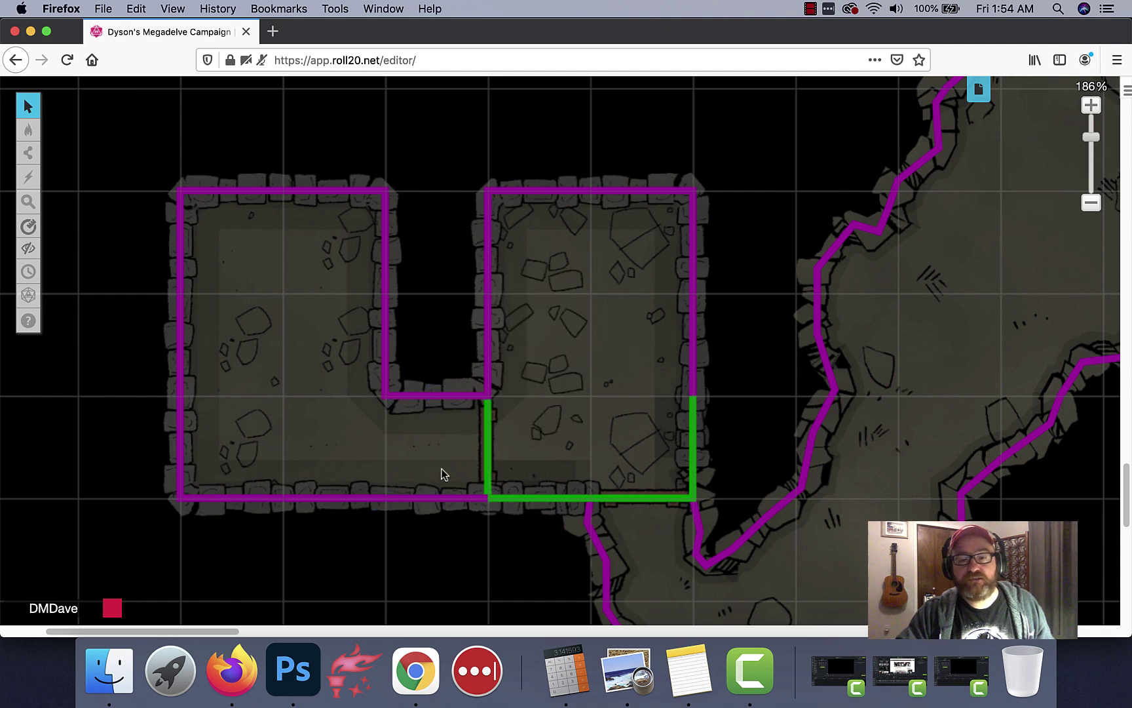
{"action": "left_click", "coordinate": [637, 496]}
{"action": "right_click", "coordinate": [636, 496]}
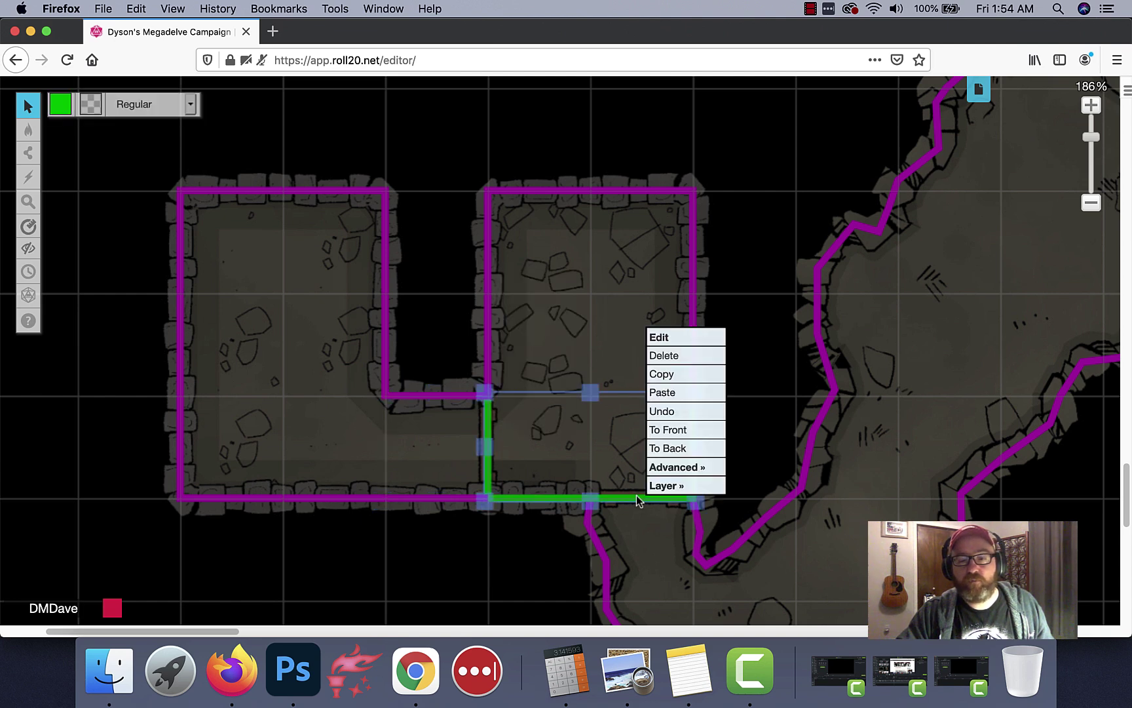
{"action": "left_click", "coordinate": [673, 451]}
Pan and zoom to 194% on the curved stair corridor, with the Polygon/Line tool selected
{"action": "left_click", "coordinate": [785, 415]}
{"action": "scroll", "coordinate": [784, 415], "scroll_direction": "right", "scroll_amount": 10}
{"action": "scroll", "coordinate": [784, 416], "scroll_direction": "down", "scroll_amount": 4}
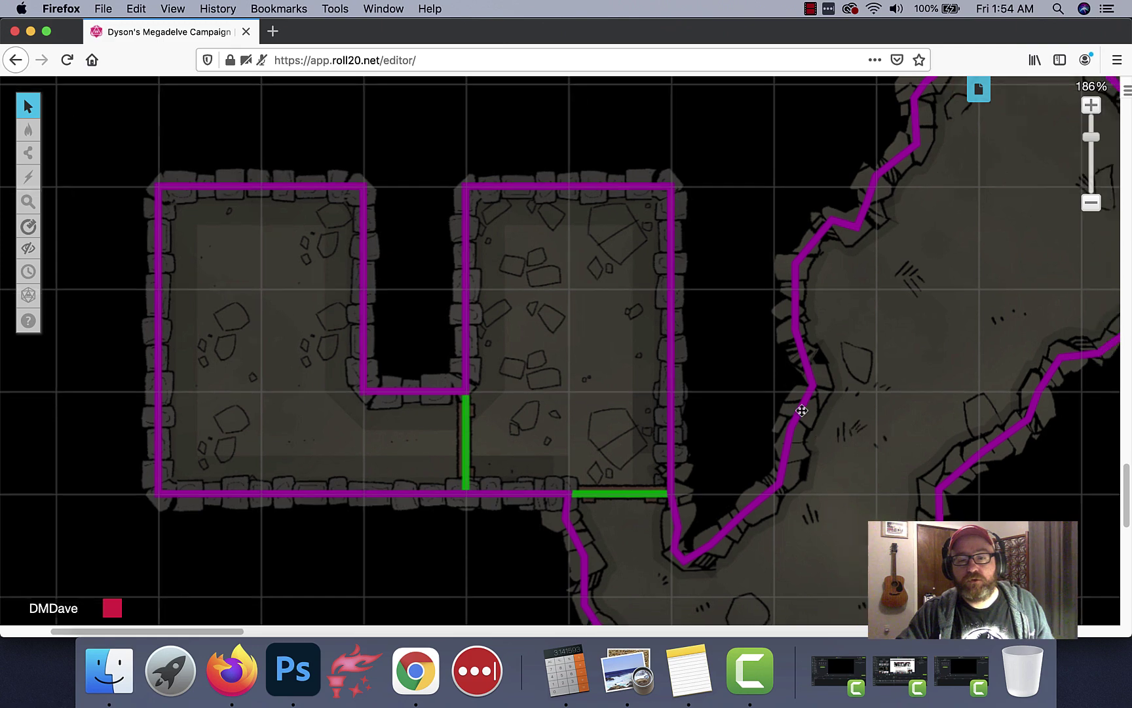
{"action": "scroll", "coordinate": [757, 395], "scroll_direction": "down", "scroll_amount": 10}
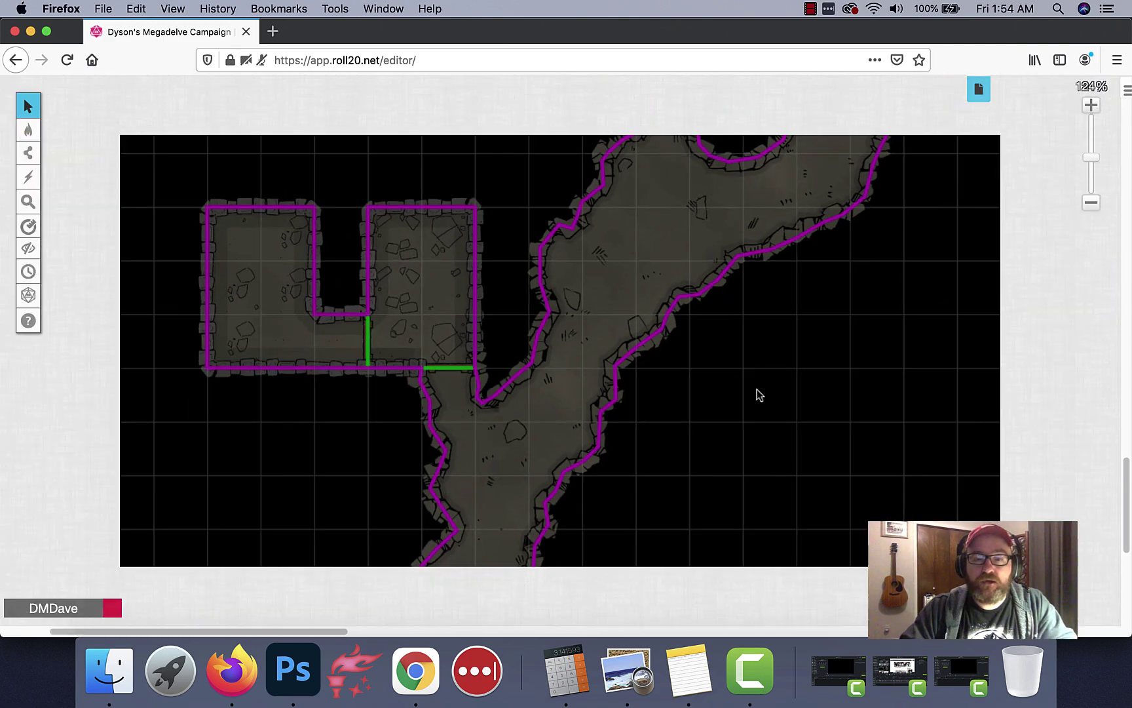
{"action": "scroll", "coordinate": [790, 321], "scroll_direction": "up", "scroll_amount": 3}
{"action": "scroll", "coordinate": [790, 322], "scroll_direction": "right", "scroll_amount": 3}
{"action": "scroll", "coordinate": [786, 223], "scroll_direction": "down", "scroll_amount": 3}
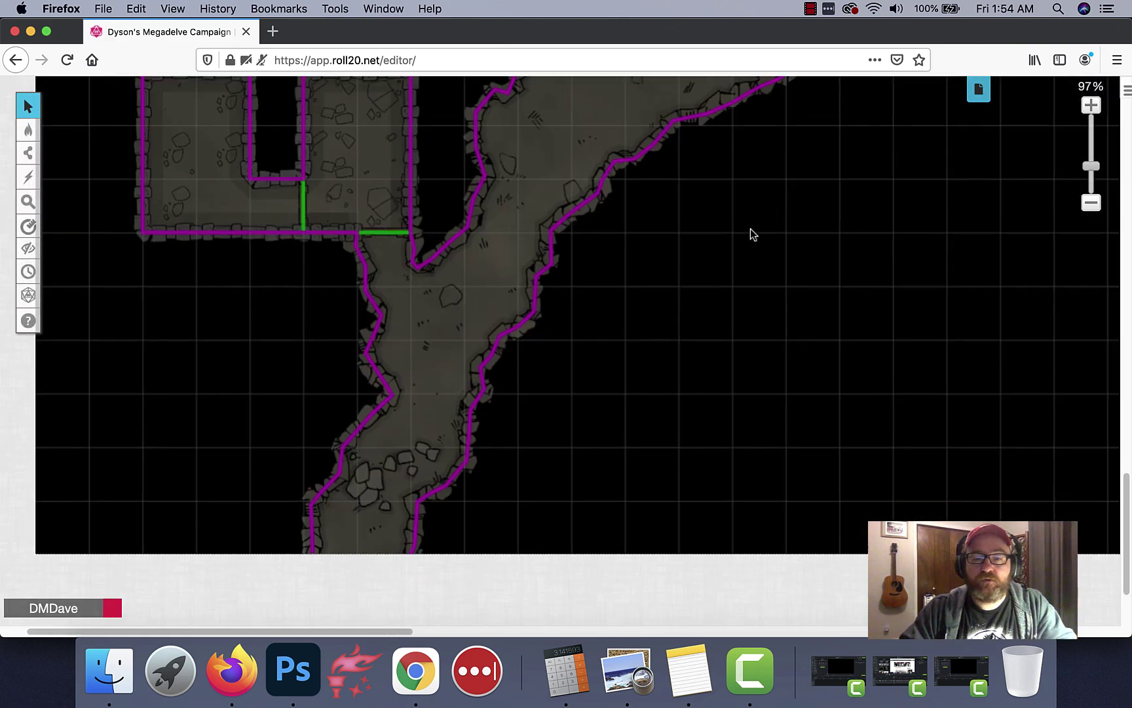
{"action": "scroll", "coordinate": [720, 295], "scroll_direction": "right", "scroll_amount": 5}
{"action": "scroll", "coordinate": [622, 361], "scroll_direction": "up", "scroll_amount": 5}
{"action": "scroll", "coordinate": [655, 278], "scroll_direction": "up", "scroll_amount": 15}
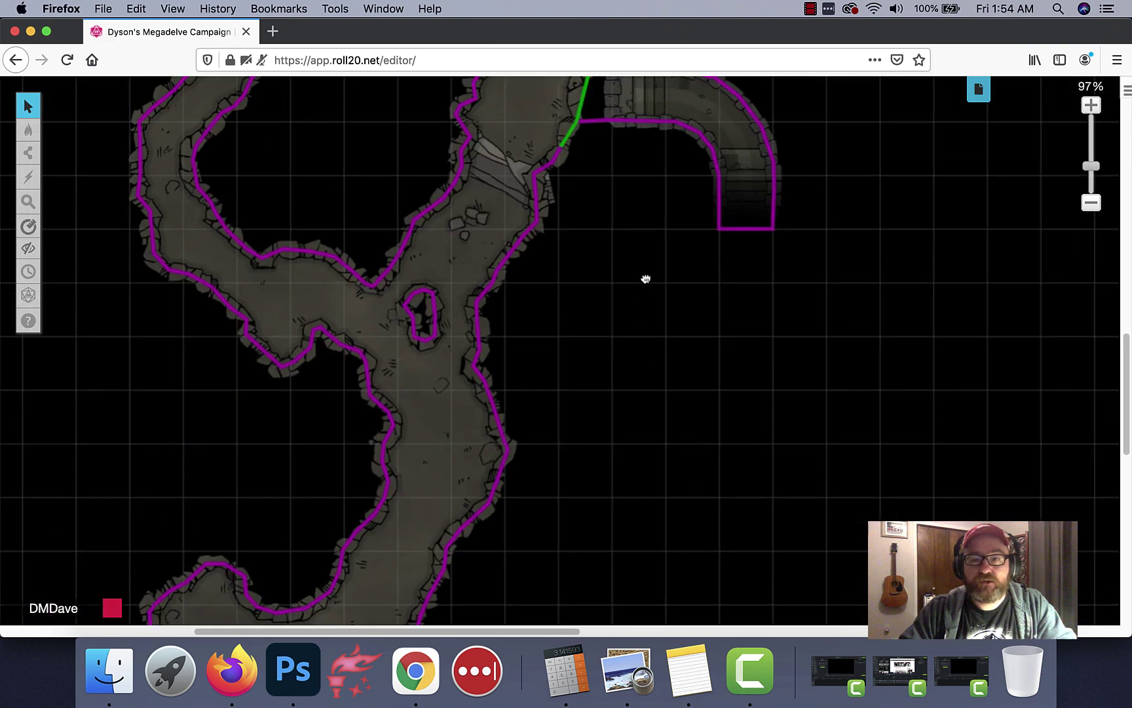
{"action": "scroll", "coordinate": [603, 355], "scroll_direction": "up", "scroll_amount": 1}
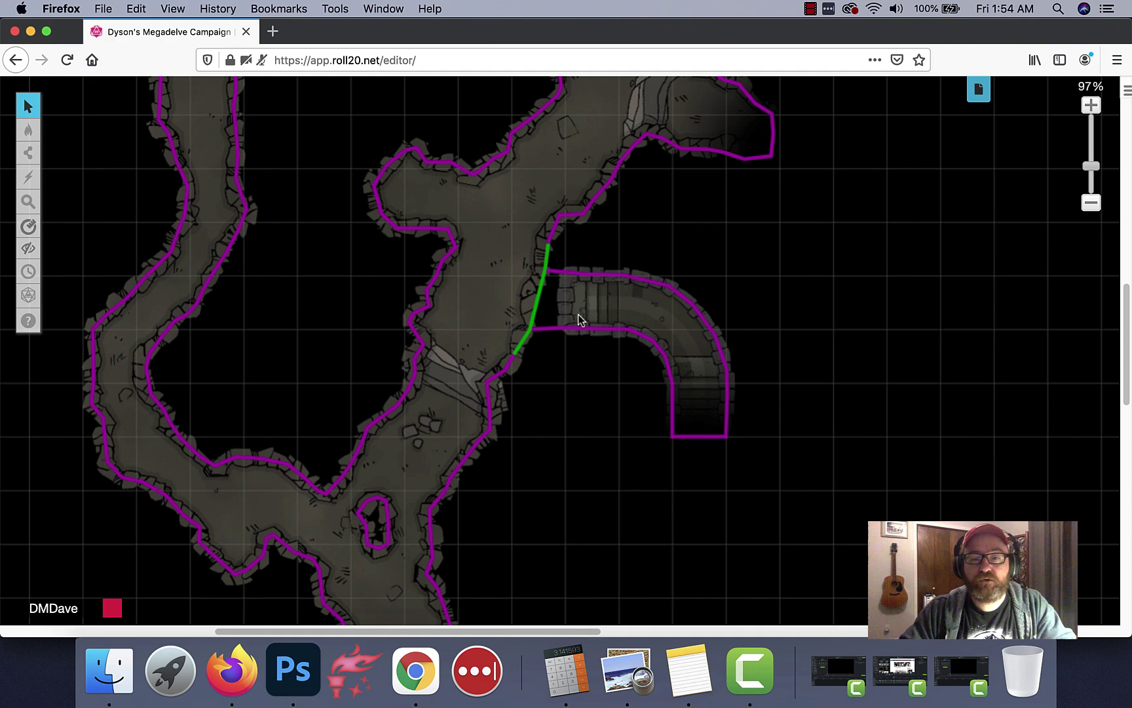
{"action": "scroll", "coordinate": [570, 349], "scroll_direction": "up", "scroll_amount": 10}
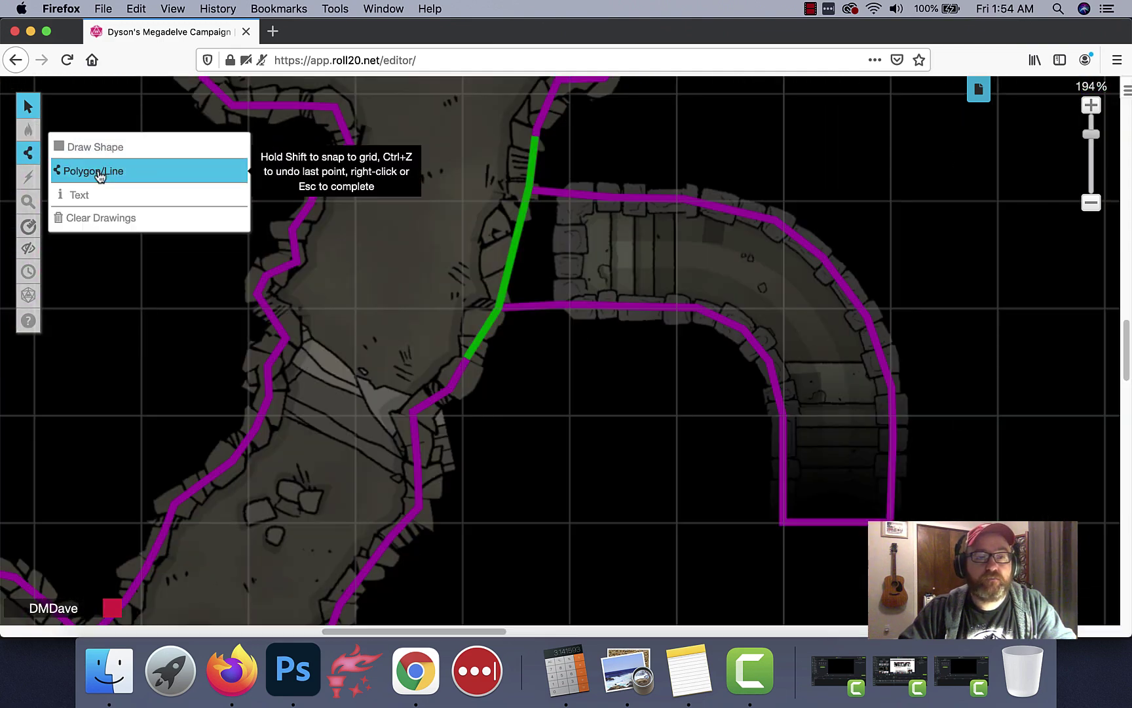
{"action": "left_click", "coordinate": [99, 173]}
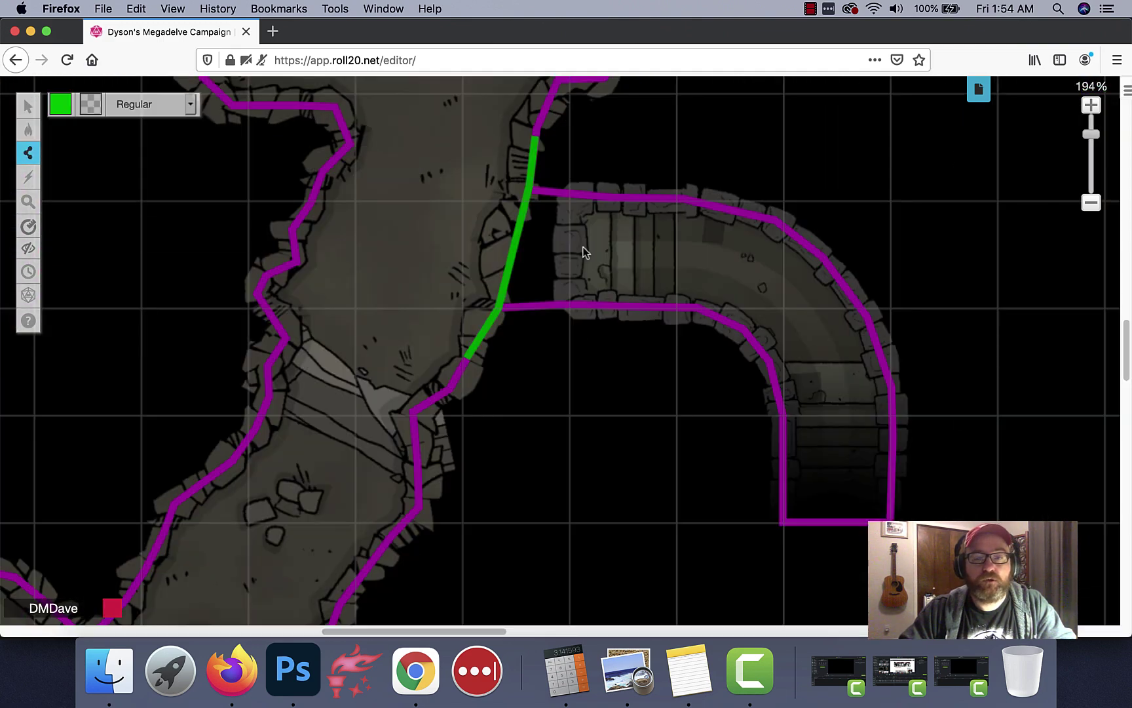
Draw a green line along the lower wall, across the stair corridor's mouth, and along the upper wall
{"action": "left_click", "coordinate": [676, 308]}
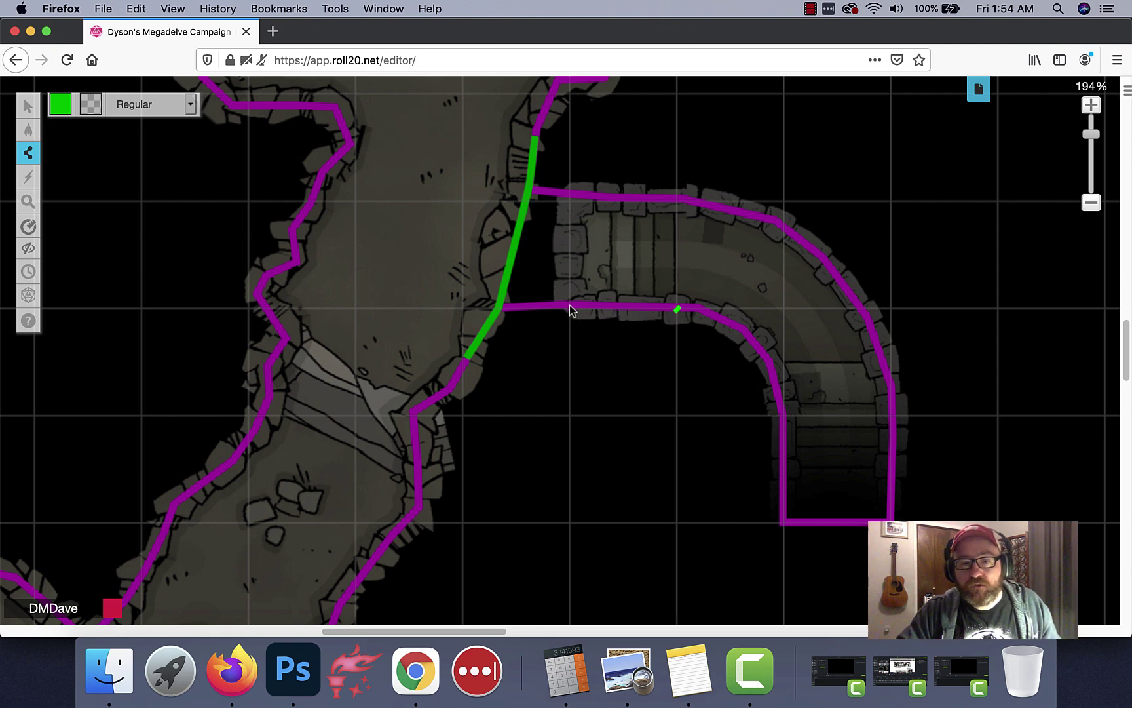
{"action": "double_click", "coordinate": [569, 306]}
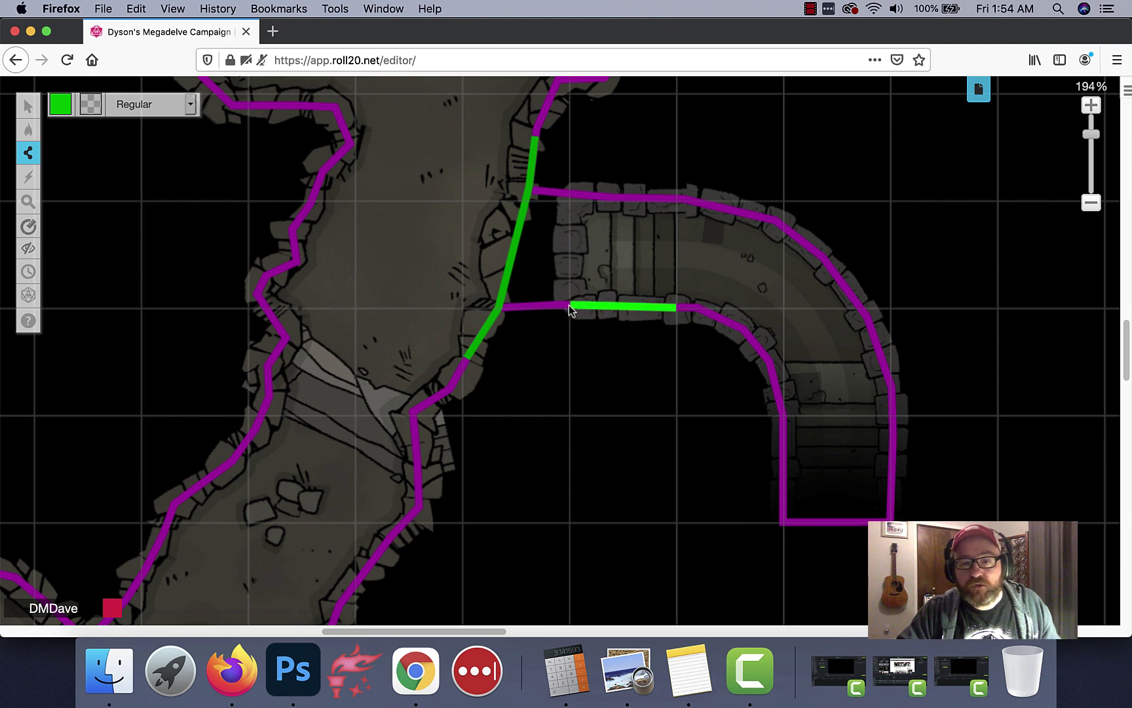
{"action": "left_click", "coordinate": [569, 199]}
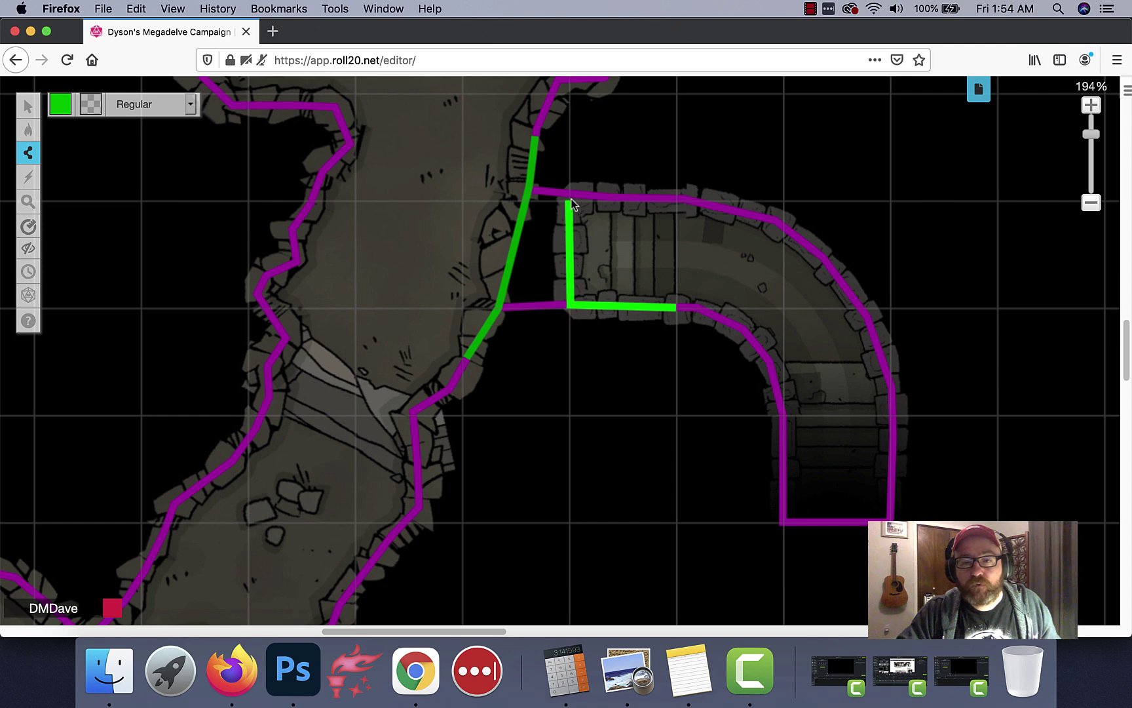
{"action": "left_click", "coordinate": [619, 197]}
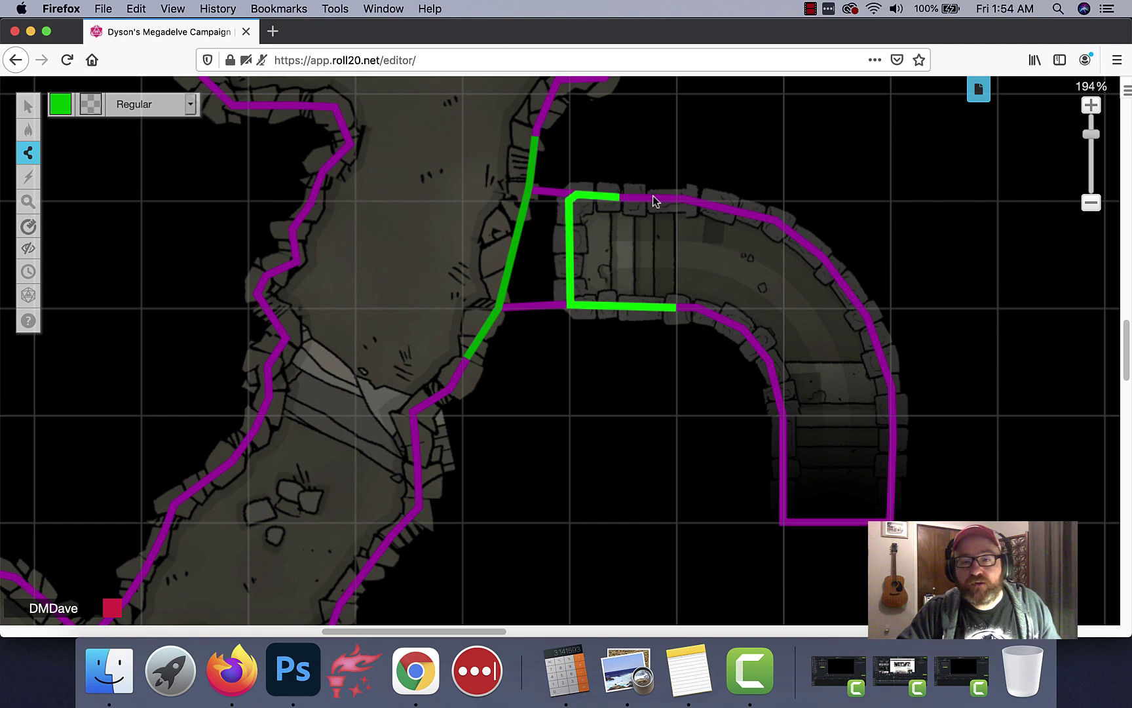
{"action": "double_click", "coordinate": [656, 198]}
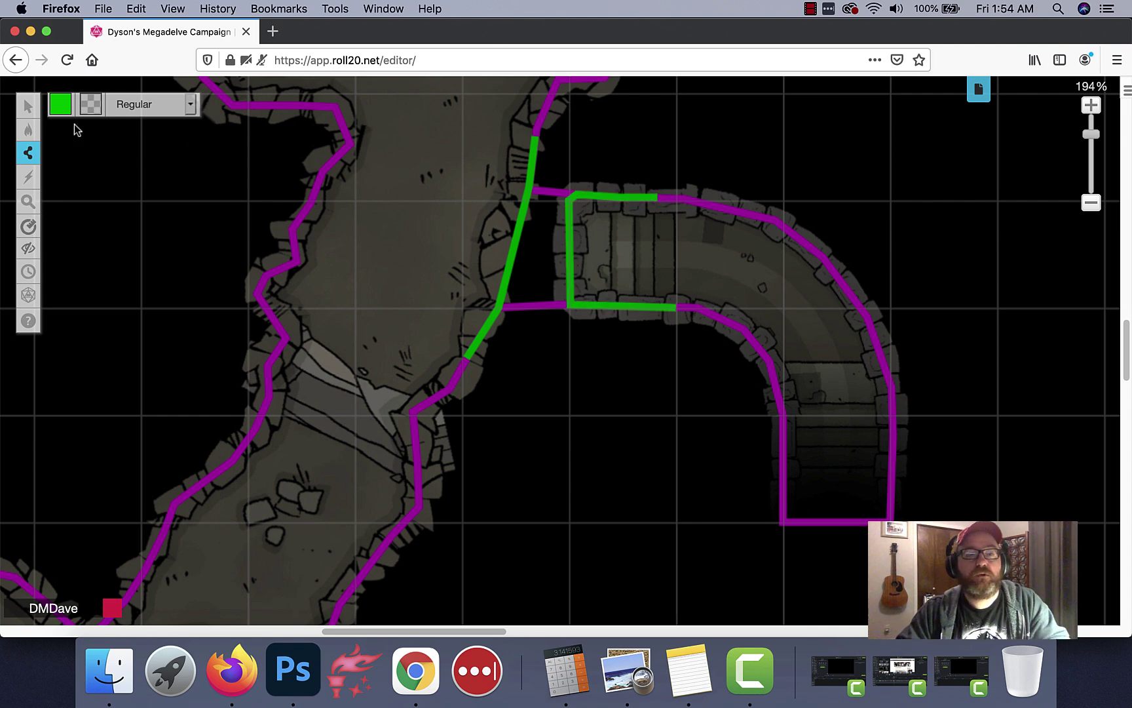
Send the new green stair-corridor line behind the purple walls with To Back
{"action": "mouse_move", "coordinate": [27, 106]}
{"action": "left_click", "coordinate": [139, 106]}
{"action": "left_click", "coordinate": [517, 231]}
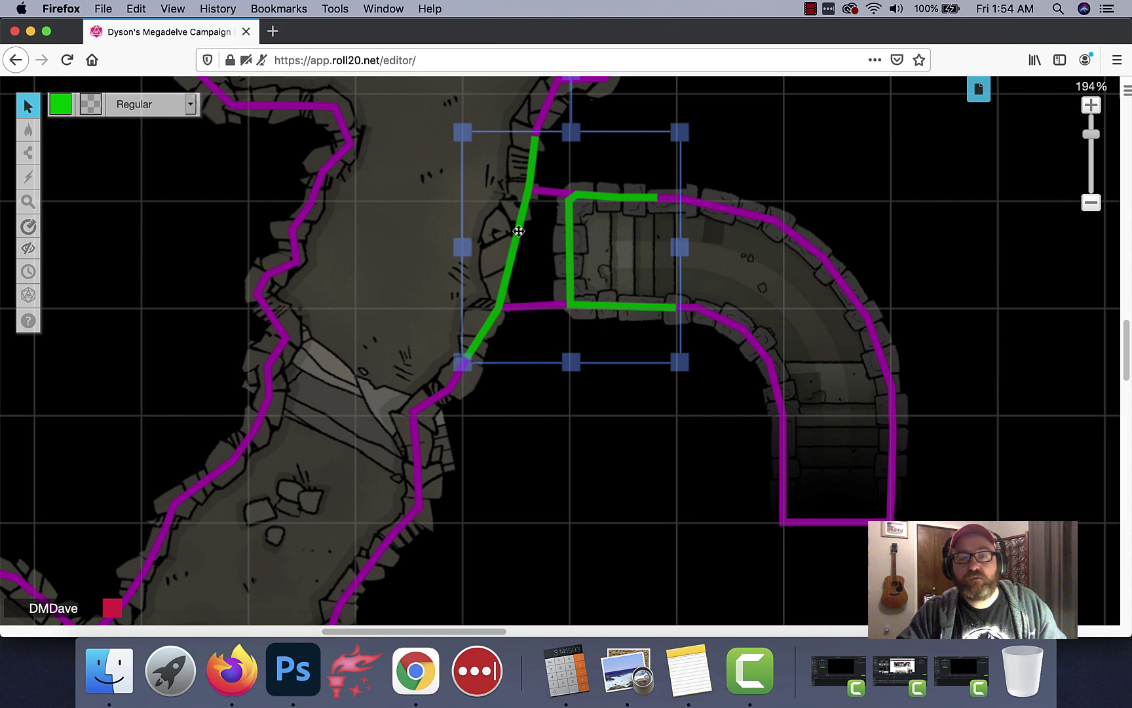
{"action": "right_click", "coordinate": [518, 231]}
{"action": "left_click", "coordinate": [554, 179]}
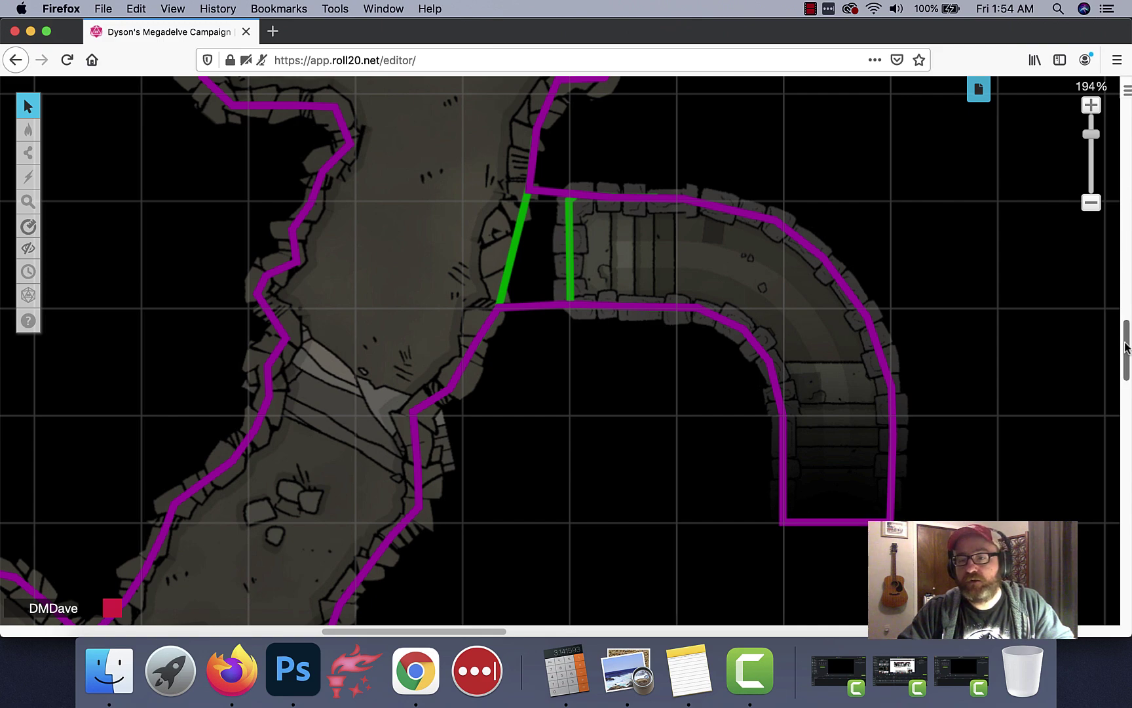
{"action": "left_click_drag", "start_coordinate": [1126, 348], "coordinate": [1130, 195]}
Draw a green line from the upper passage wall across the wooden door and down the far wall
{"action": "scroll", "coordinate": [470, 631], "scroll_direction": "right", "scroll_amount": 10}
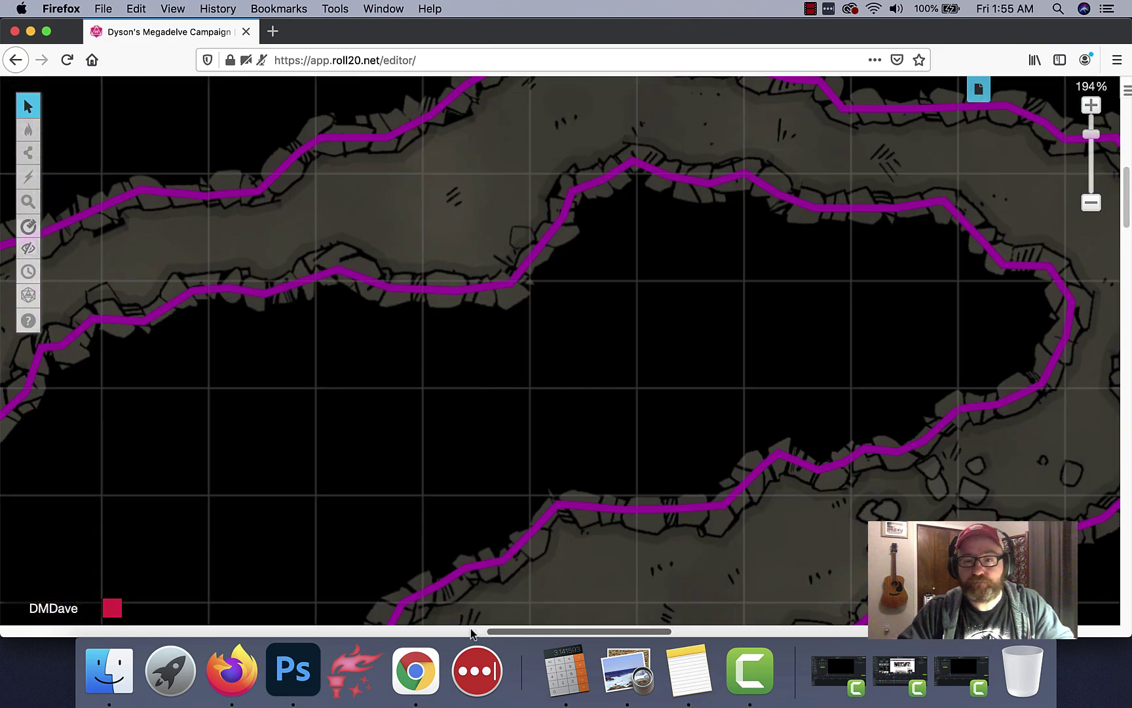
{"action": "scroll", "coordinate": [471, 631], "scroll_direction": "right", "scroll_amount": 5}
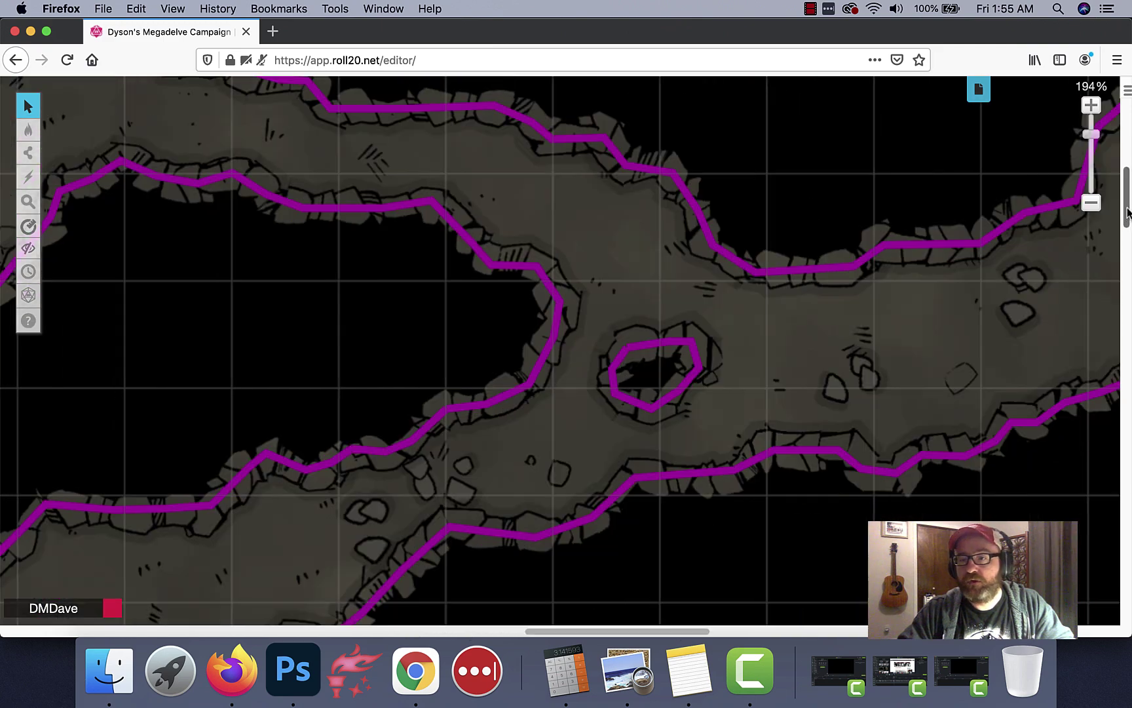
{"action": "scroll", "coordinate": [1129, 211], "scroll_direction": "up", "scroll_amount": 5}
{"action": "left_click_drag", "start_coordinate": [537, 630], "coordinate": [688, 628]}
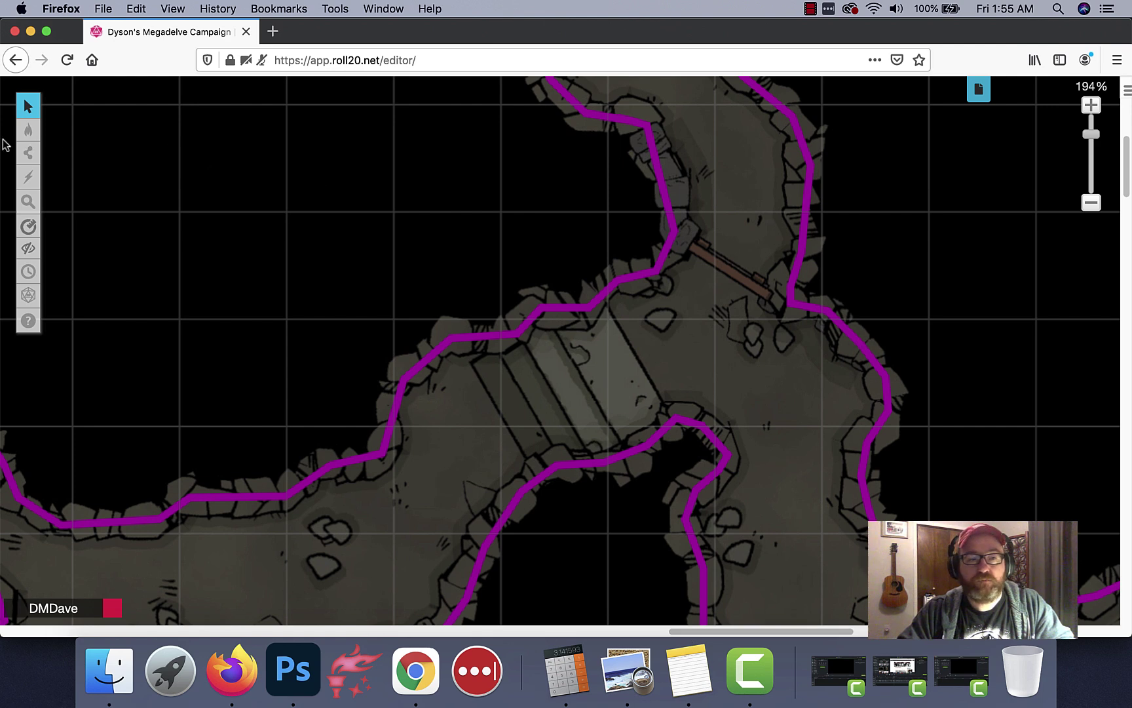
{"action": "mouse_move", "coordinate": [28, 153]}
{"action": "left_click", "coordinate": [62, 145]}
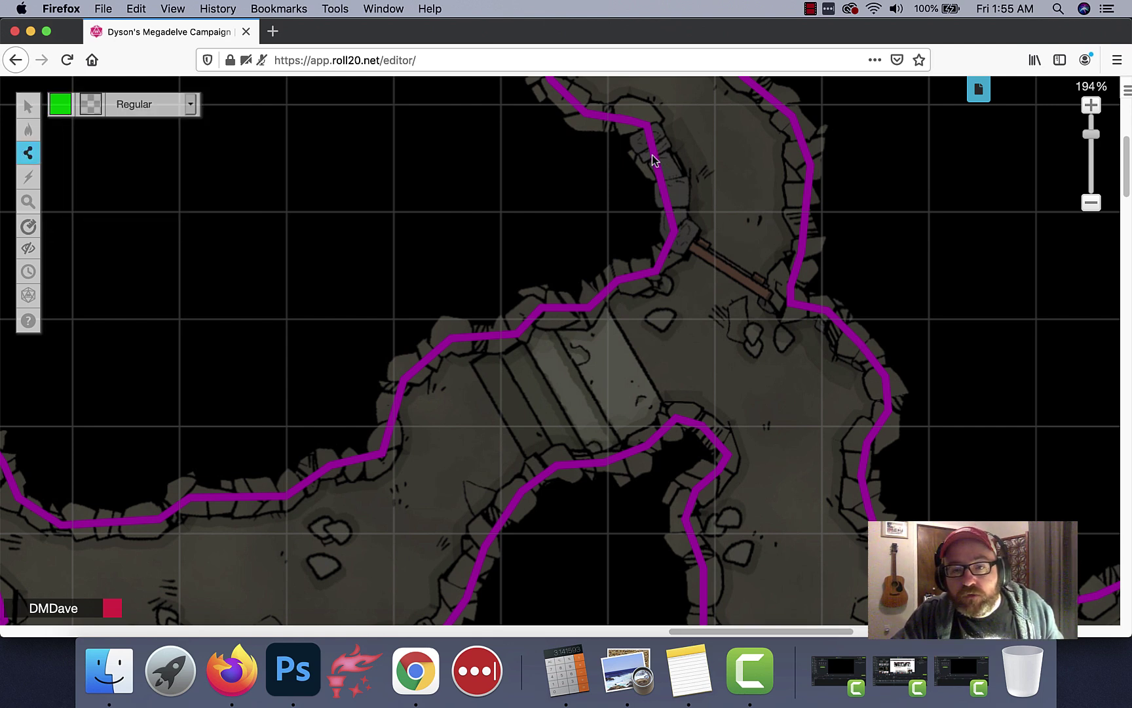
{"action": "left_click", "coordinate": [673, 234]}
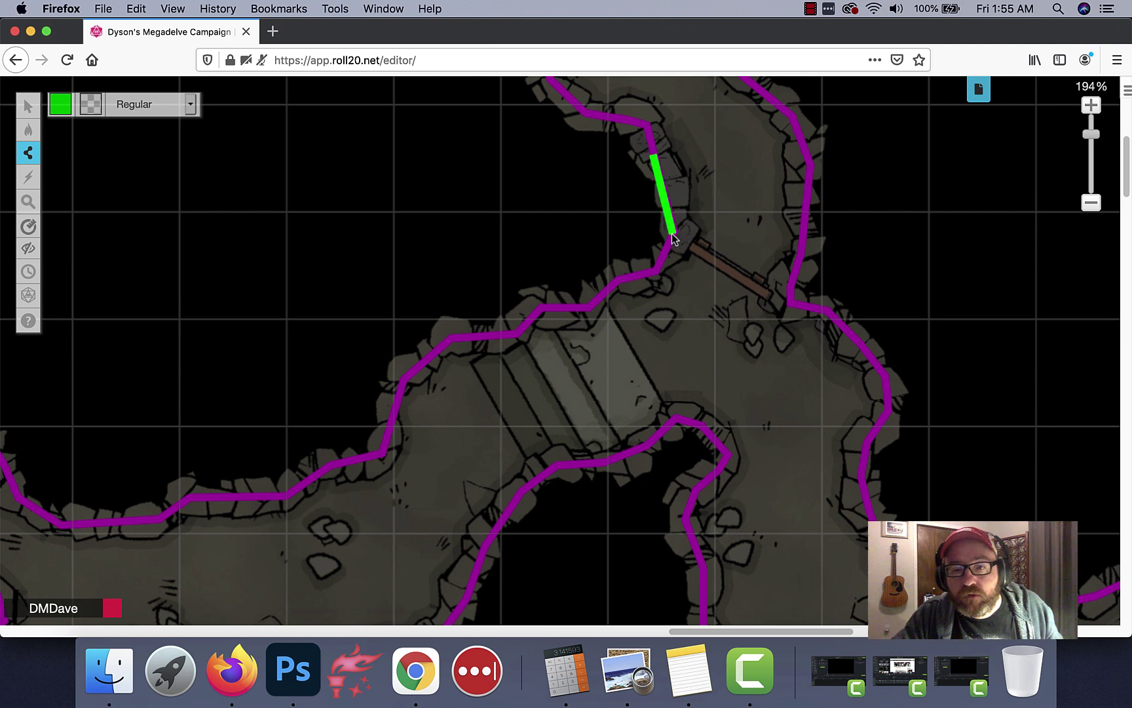
{"action": "left_click", "coordinate": [789, 303]}
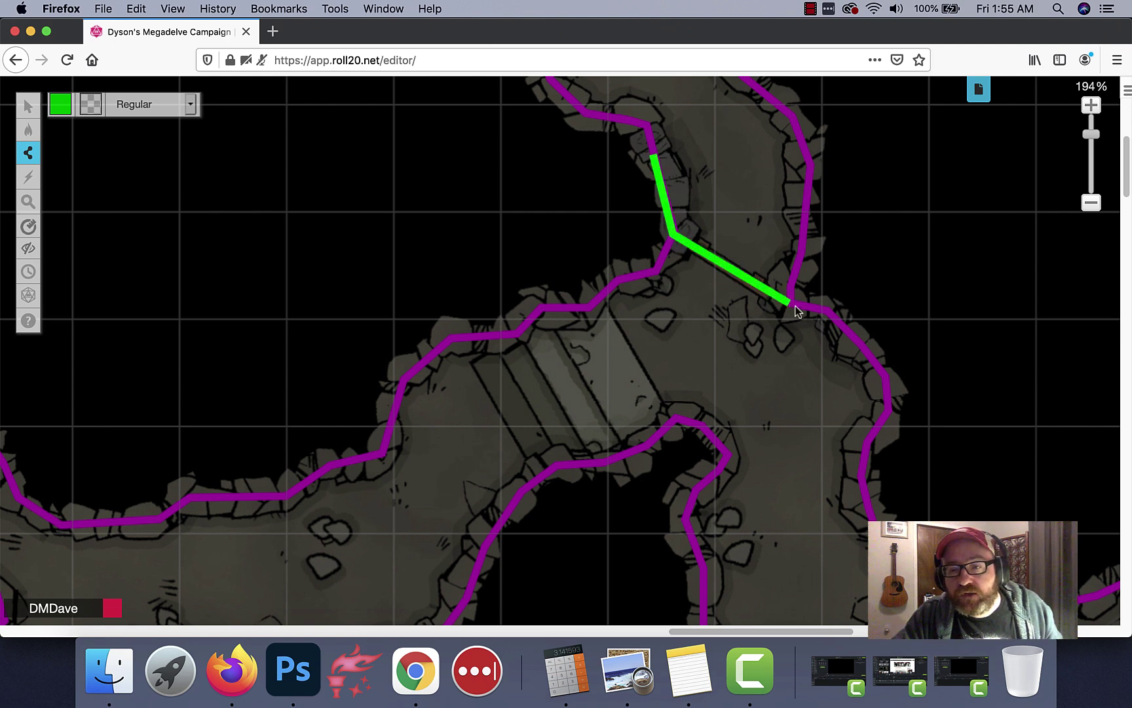
{"action": "left_click", "coordinate": [826, 308]}
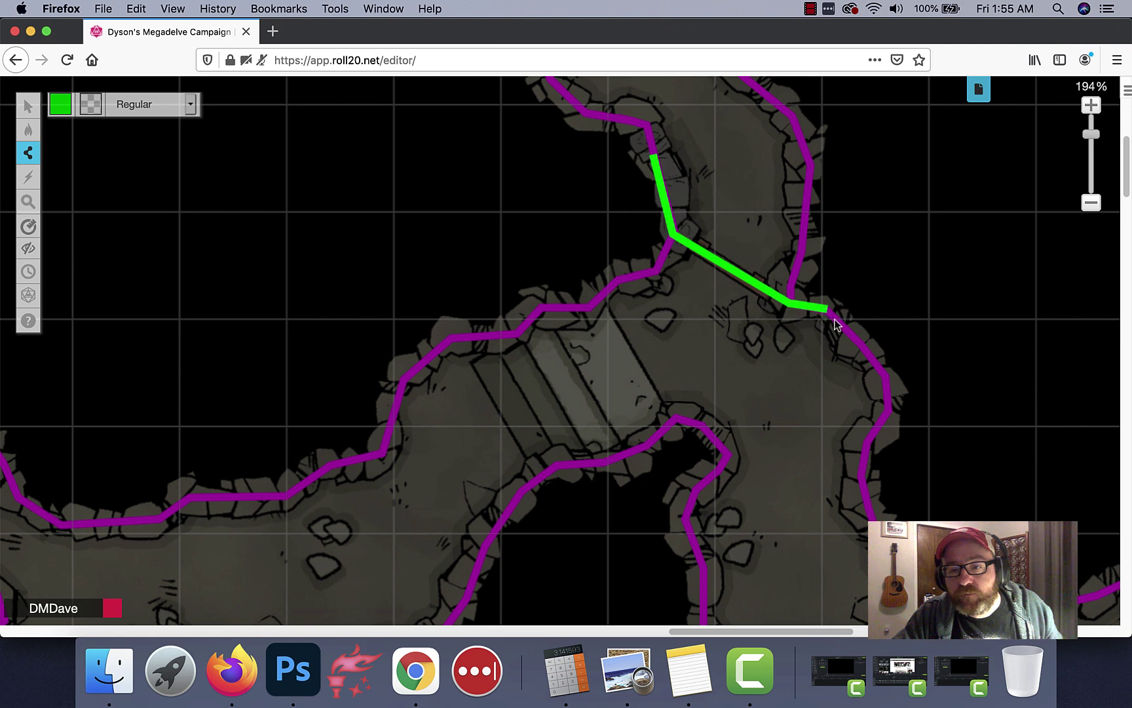
{"action": "left_click", "coordinate": [843, 327]}
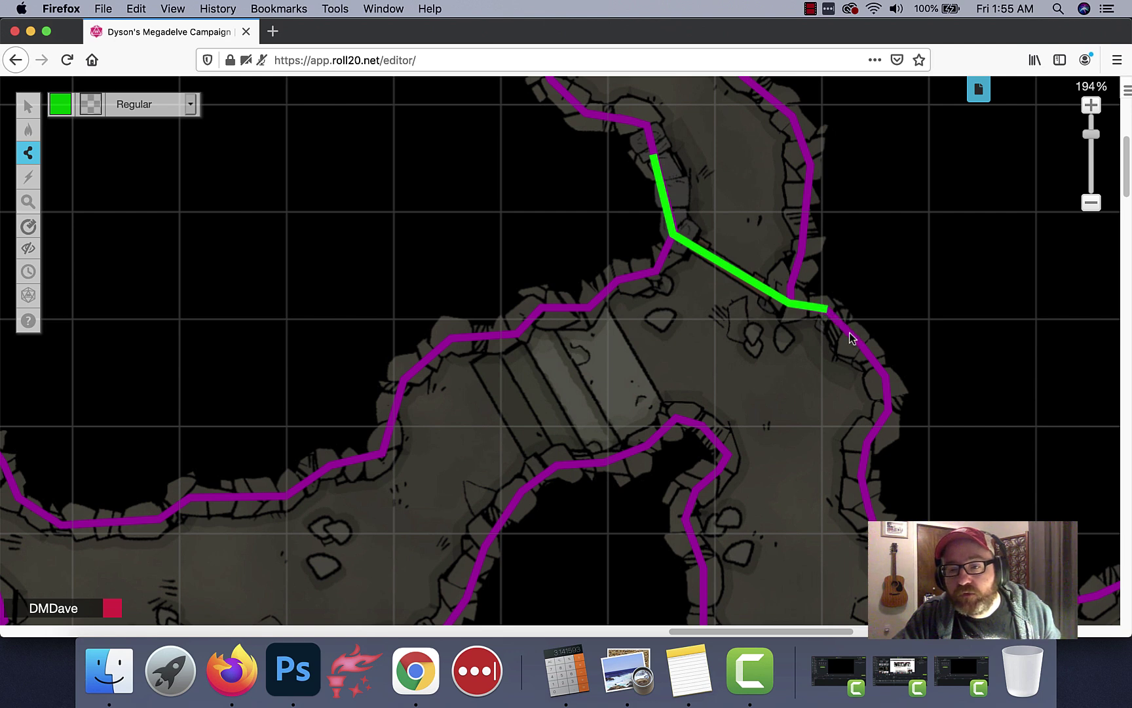
{"action": "left_click", "coordinate": [848, 333]}
{"action": "key", "text": "Escape"}
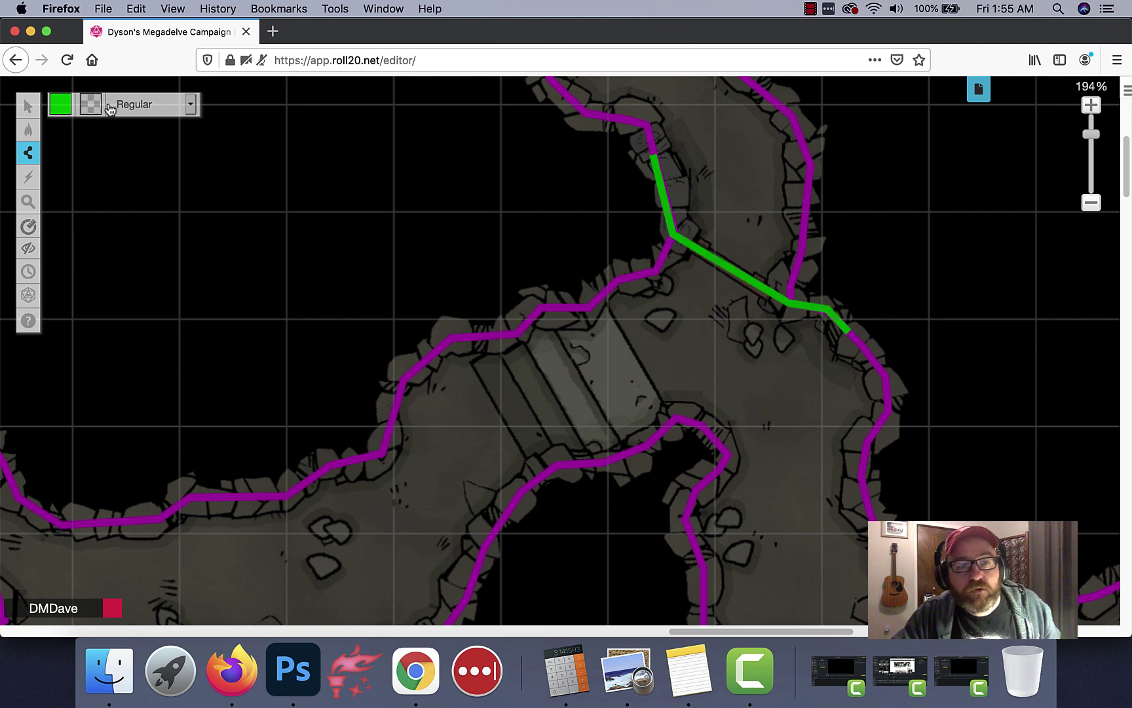
Move the green door line behind the purple walls with To Back and deselect it
{"action": "left_click", "coordinate": [88, 103]}
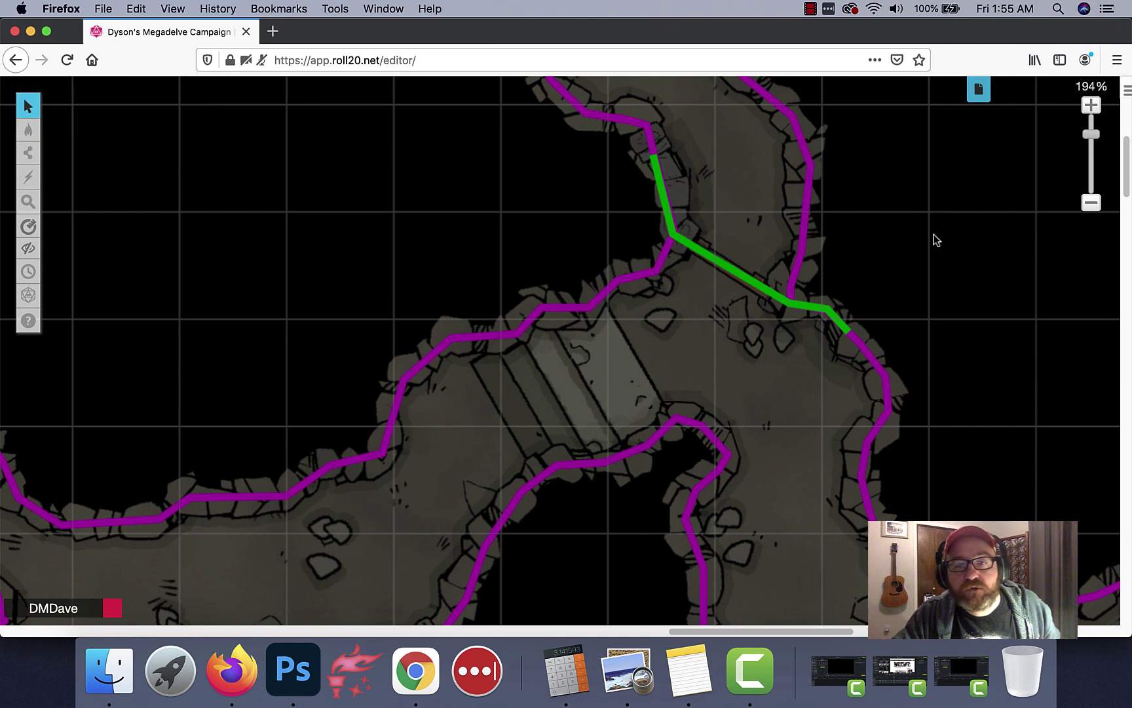
{"action": "left_click", "coordinate": [743, 275]}
{"action": "right_click", "coordinate": [743, 275]}
{"action": "left_click", "coordinate": [772, 230]}
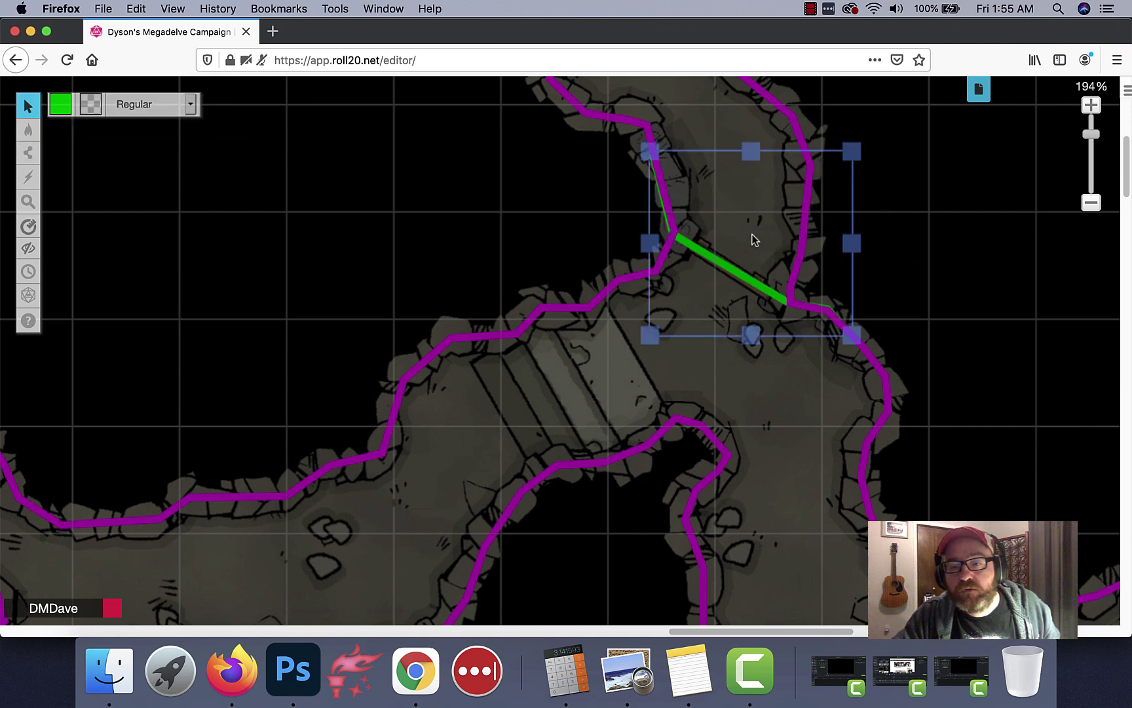
{"action": "left_click", "coordinate": [714, 258]}
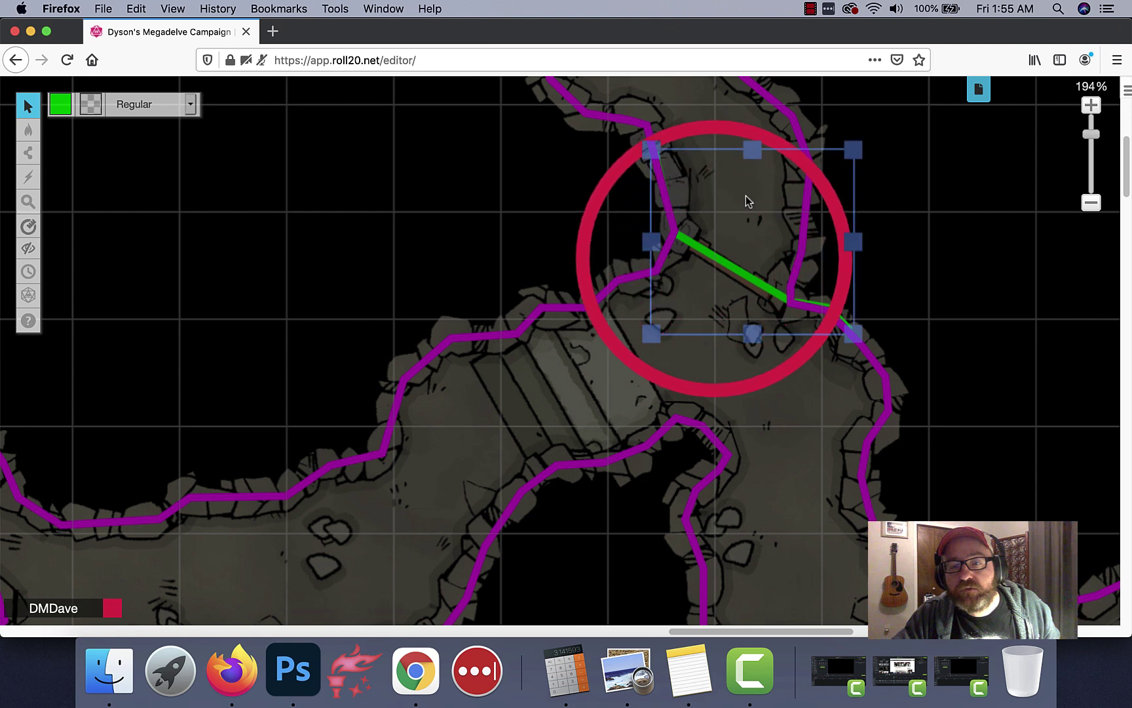
{"action": "left_click", "coordinate": [949, 243]}
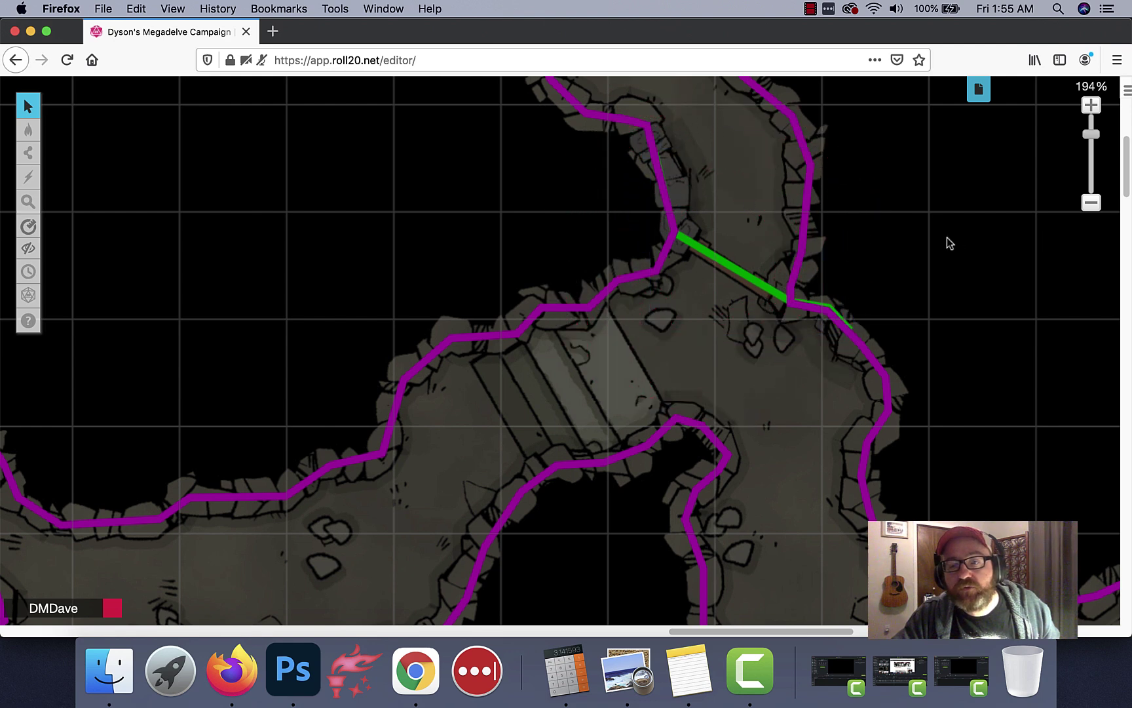
Delete the old green door line and redraw a cleaner two-point line across the wooden door
{"action": "left_click", "coordinate": [740, 274]}
{"action": "key", "text": "Delete"}
{"action": "mouse_move", "coordinate": [28, 153]}
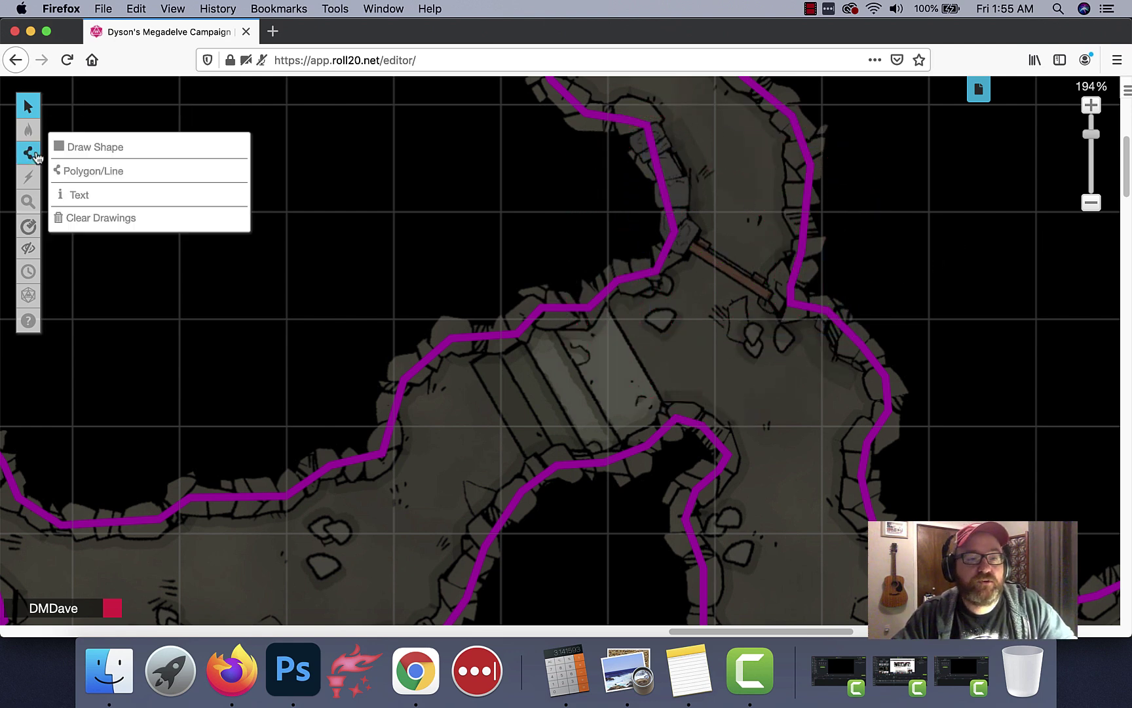
{"action": "left_click", "coordinate": [72, 169]}
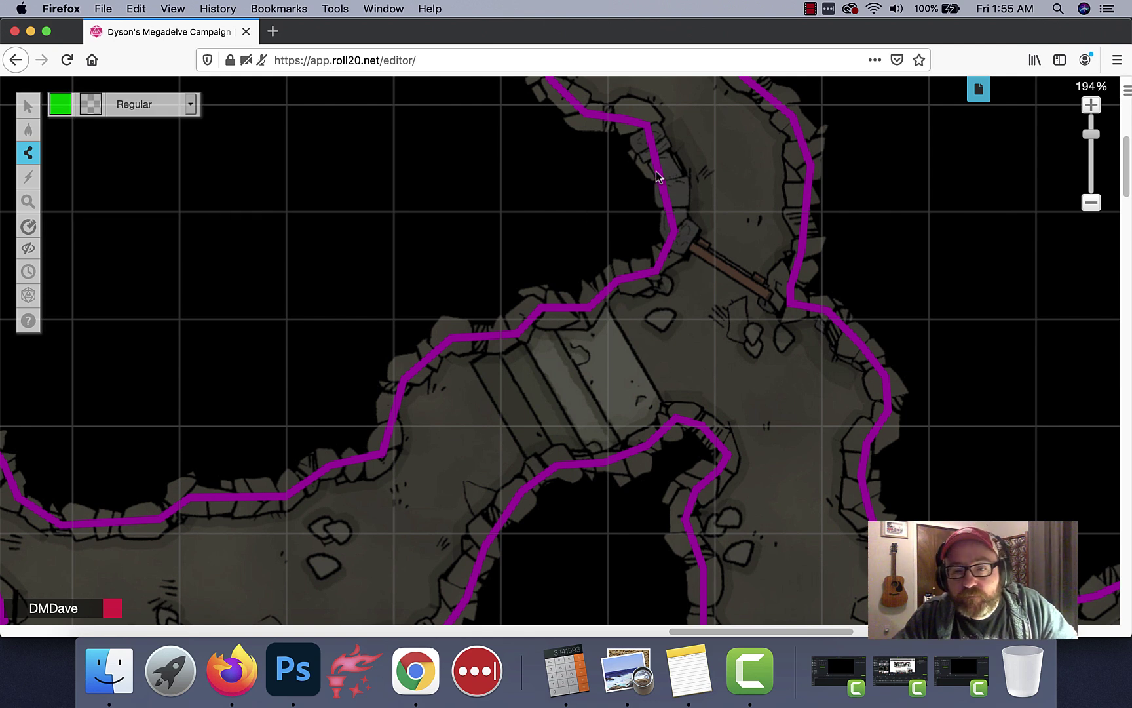
{"action": "left_click", "coordinate": [674, 232]}
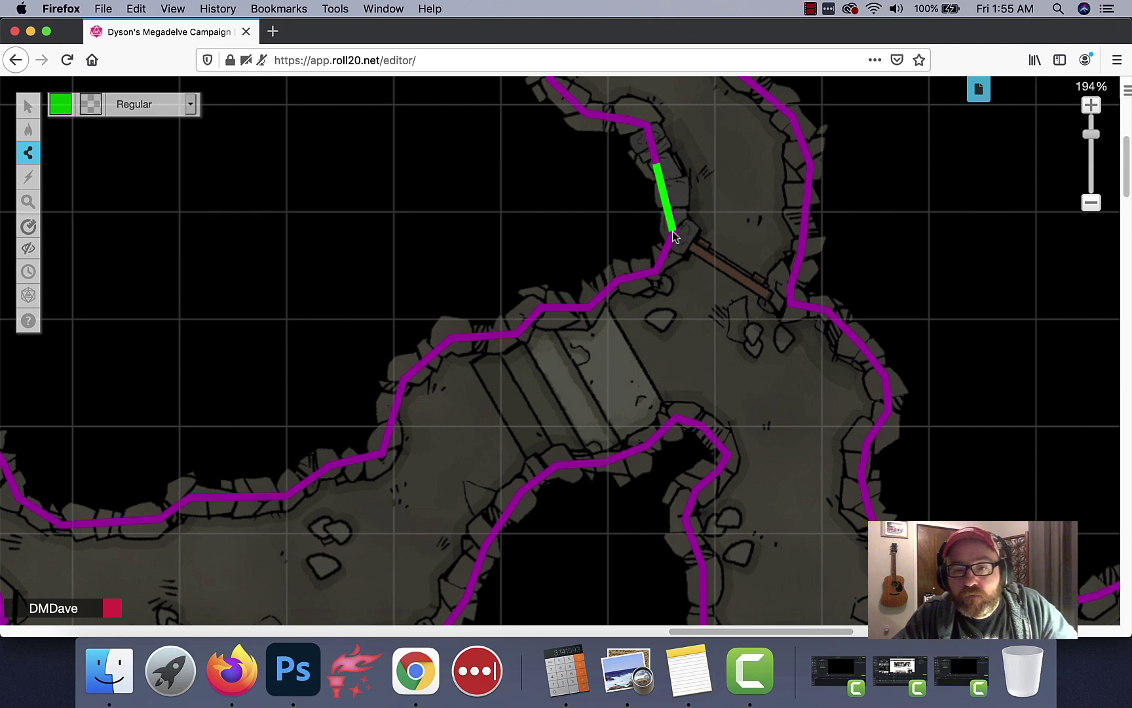
{"action": "left_click", "coordinate": [775, 298]}
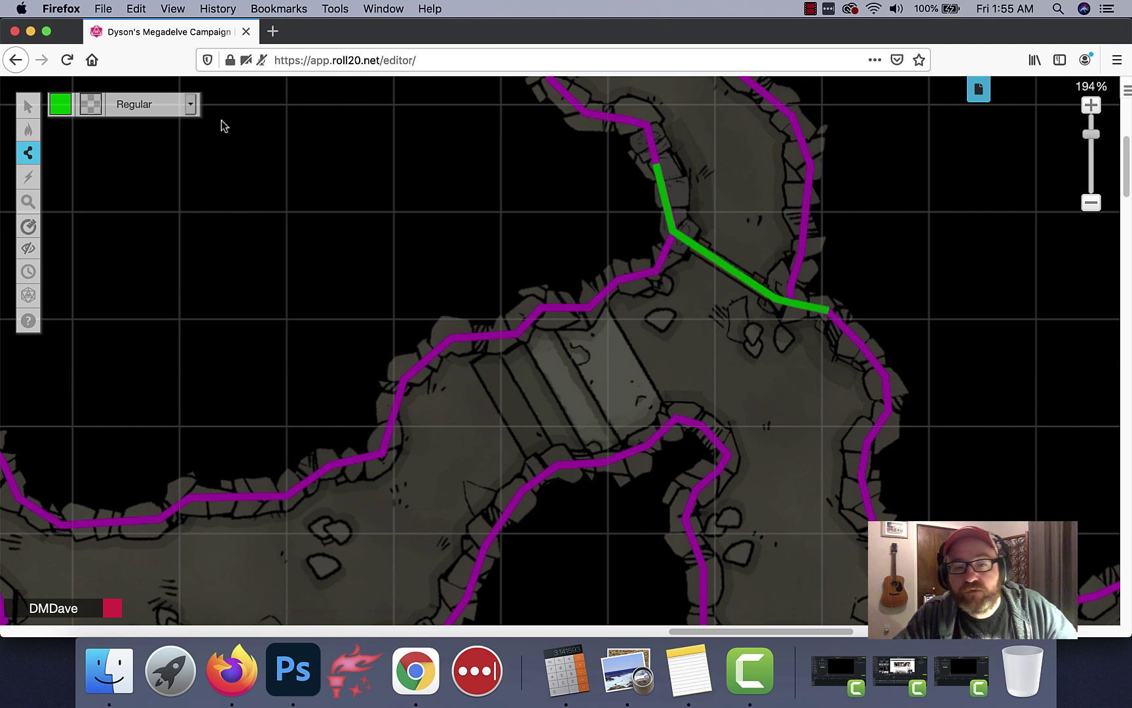
{"action": "mouse_move", "coordinate": [28, 104]}
{"action": "left_click", "coordinate": [113, 100]}
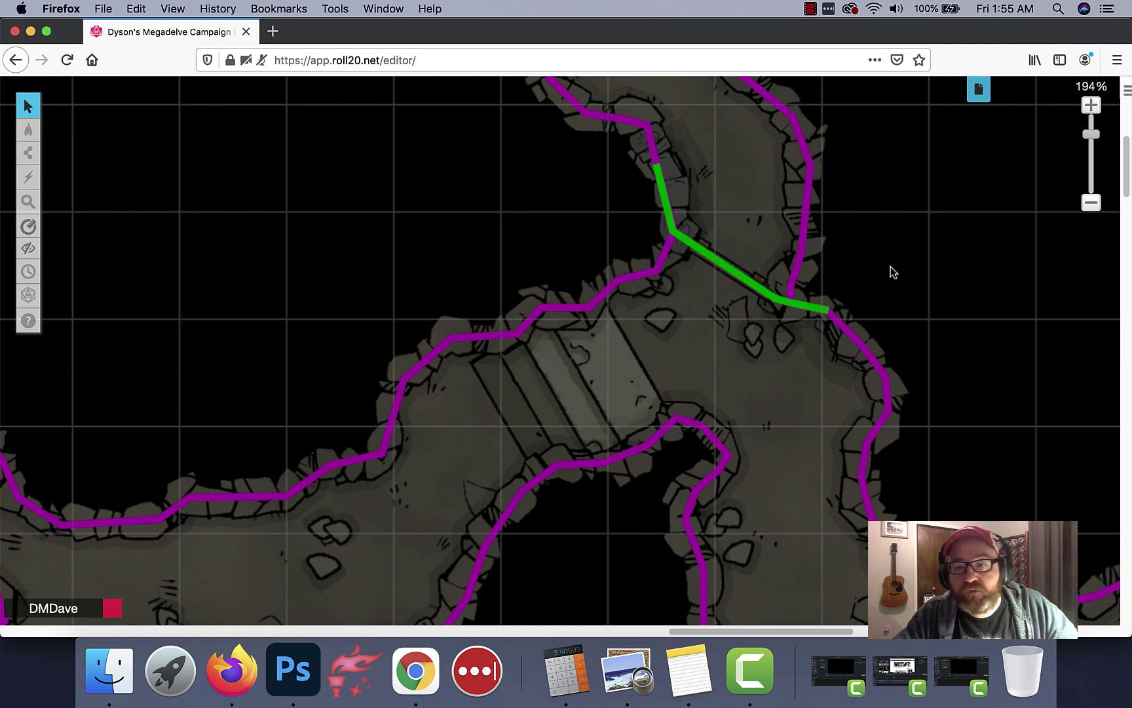
Send the redrawn door line behind the purple walls with To Back
{"action": "left_click", "coordinate": [722, 268]}
{"action": "right_click", "coordinate": [723, 268]}
{"action": "left_click", "coordinate": [753, 220]}
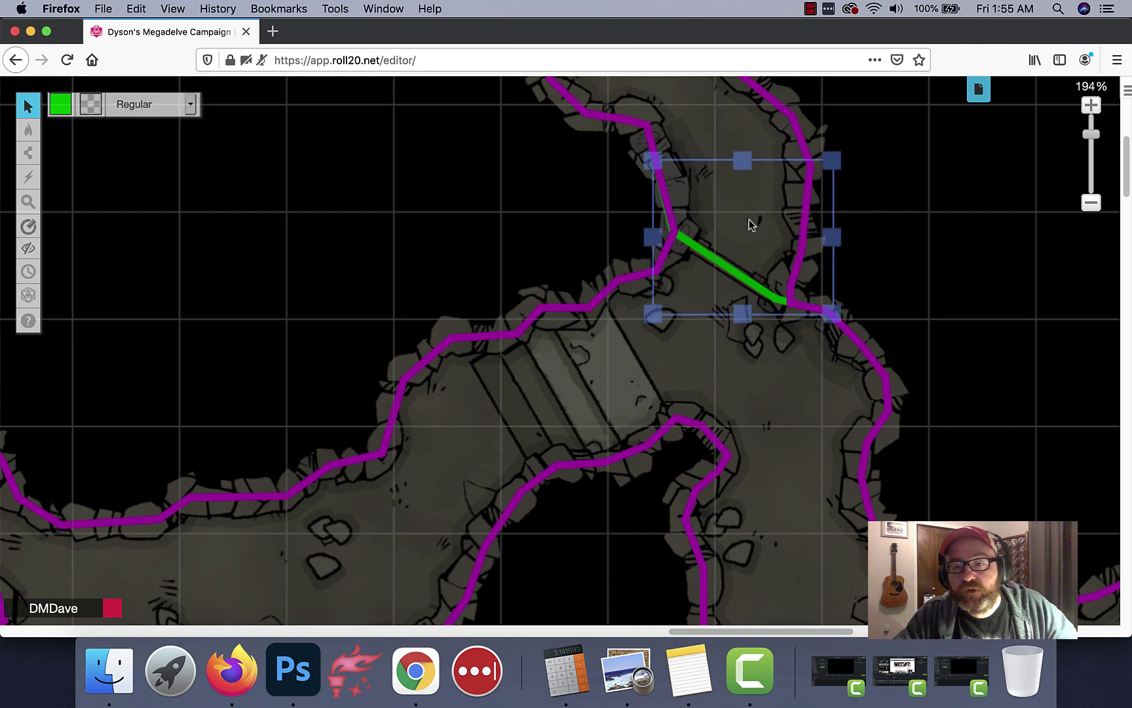
{"action": "left_click", "coordinate": [532, 203]}
Pan and zoom around the cave map to check all the green lines
{"action": "scroll", "coordinate": [492, 317], "scroll_direction": "up", "scroll_amount": 1}
{"action": "scroll", "coordinate": [492, 318], "scroll_direction": "up", "scroll_amount": 5}
{"action": "scroll", "coordinate": [587, 369], "scroll_direction": "right", "scroll_amount": 4}
{"action": "scroll", "coordinate": [576, 274], "scroll_direction": "down", "scroll_amount": 10}
{"action": "scroll", "coordinate": [724, 320], "scroll_direction": "down", "scroll_amount": 10}
{"action": "scroll", "coordinate": [629, 328], "scroll_direction": "right", "scroll_amount": 5}
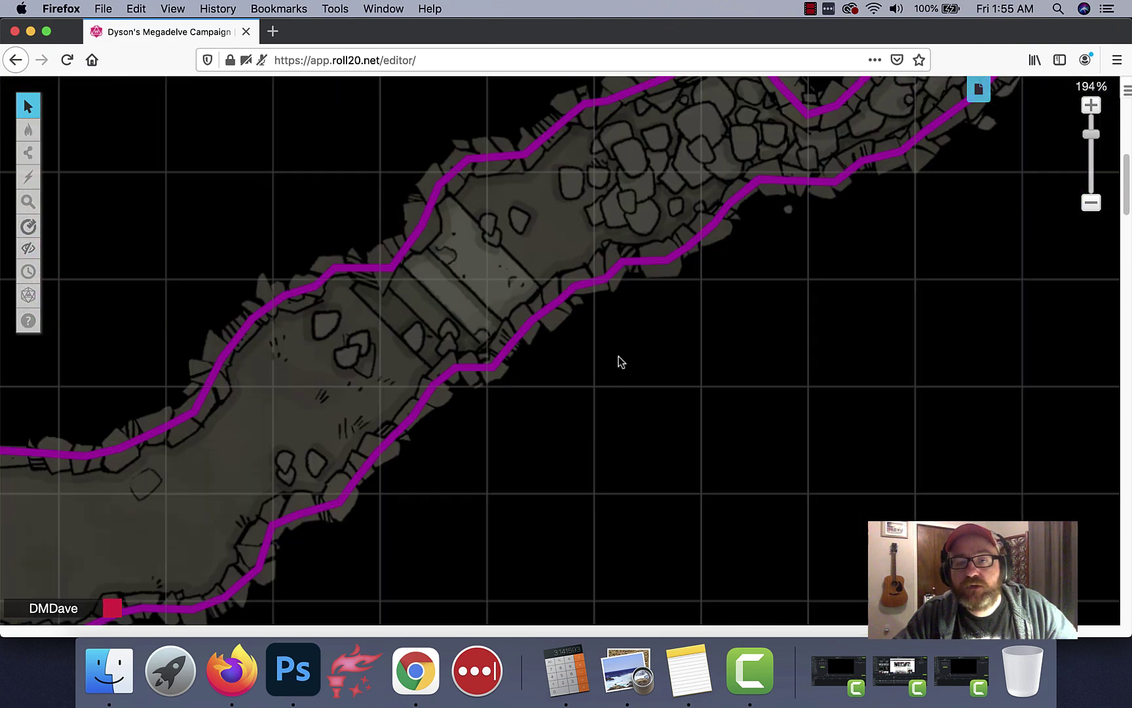
{"action": "scroll", "coordinate": [420, 365], "scroll_direction": "left", "scroll_amount": 5}
{"action": "scroll", "coordinate": [354, 376], "scroll_direction": "down", "scroll_amount": 5}
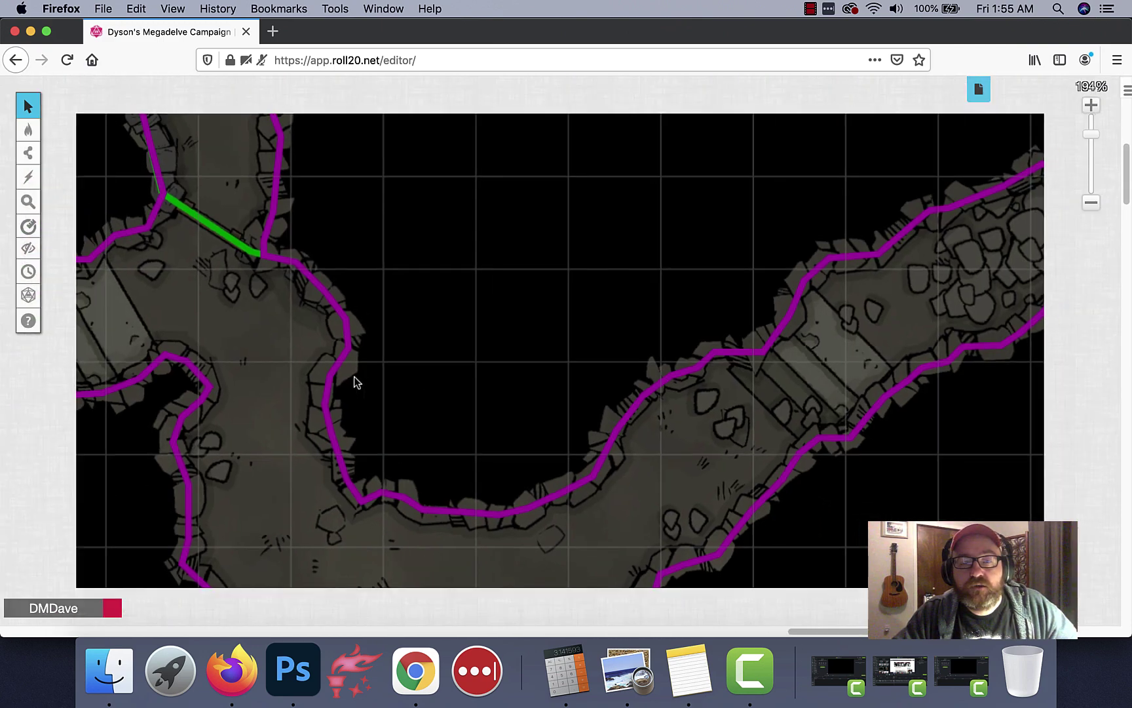
{"action": "scroll", "coordinate": [354, 379], "scroll_direction": "up", "scroll_amount": 5}
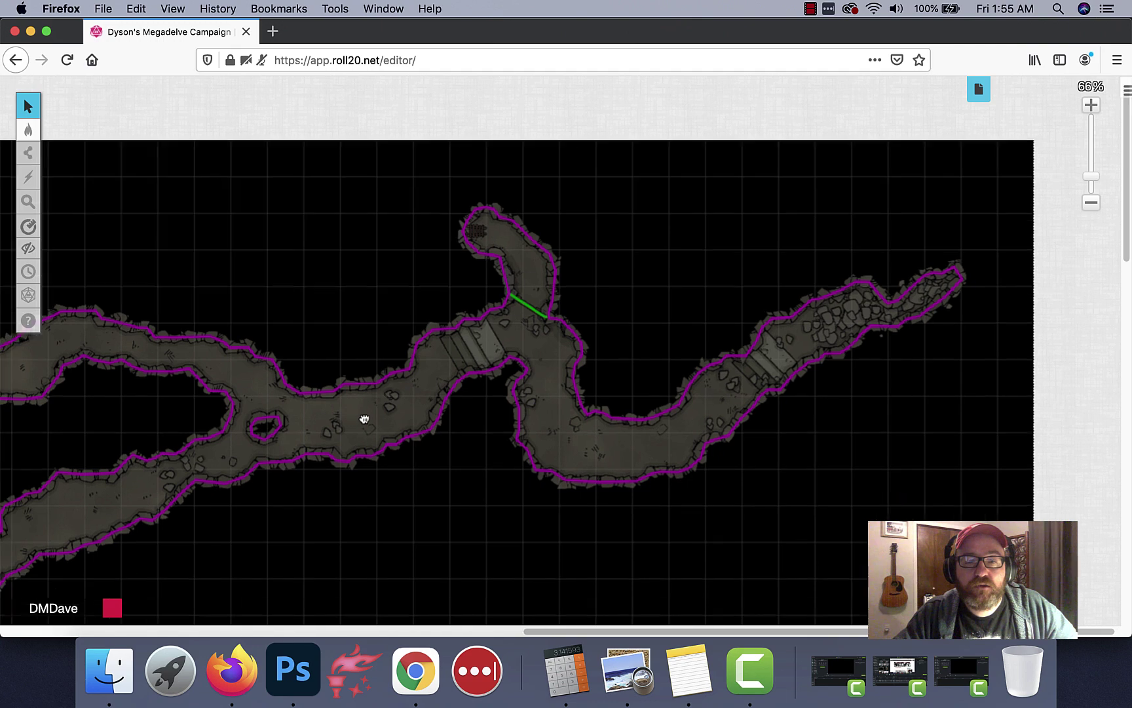
{"action": "scroll", "coordinate": [437, 356], "scroll_direction": "up", "scroll_amount": 5}
{"action": "scroll", "coordinate": [462, 341], "scroll_direction": "down", "scroll_amount": 10}
{"action": "scroll", "coordinate": [470, 289], "scroll_direction": "down", "scroll_amount": 5}
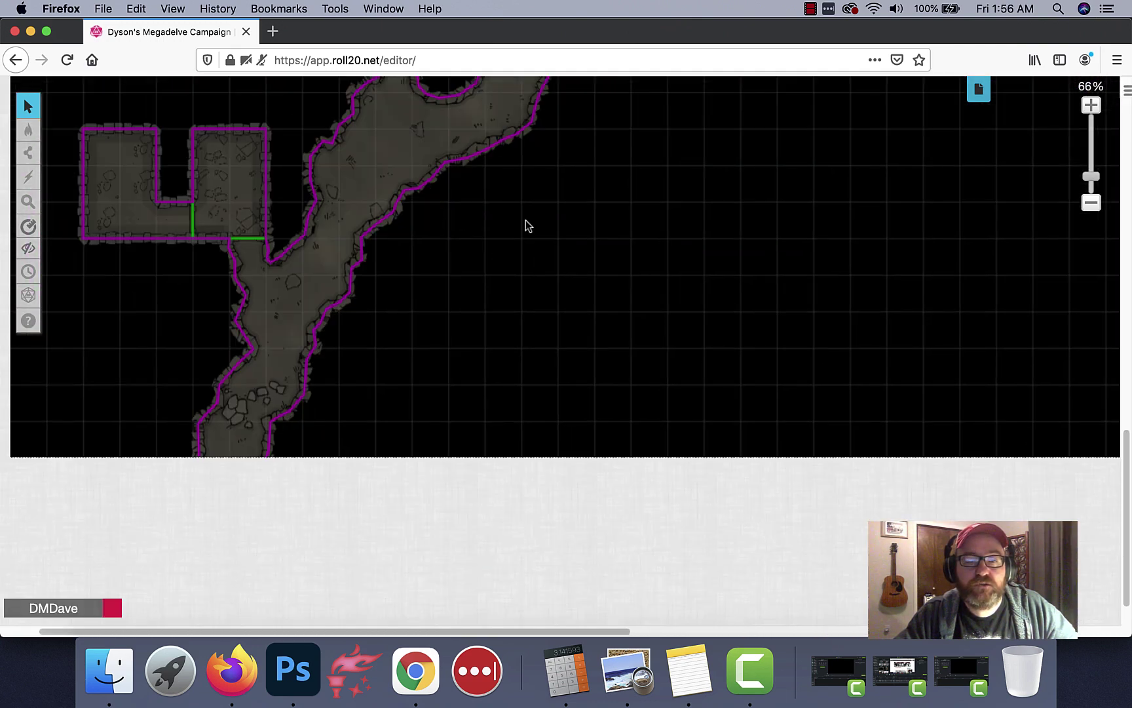
{"action": "scroll", "coordinate": [536, 213], "scroll_direction": "up", "scroll_amount": 10}
{"action": "scroll", "coordinate": [529, 310], "scroll_direction": "up", "scroll_amount": 10}
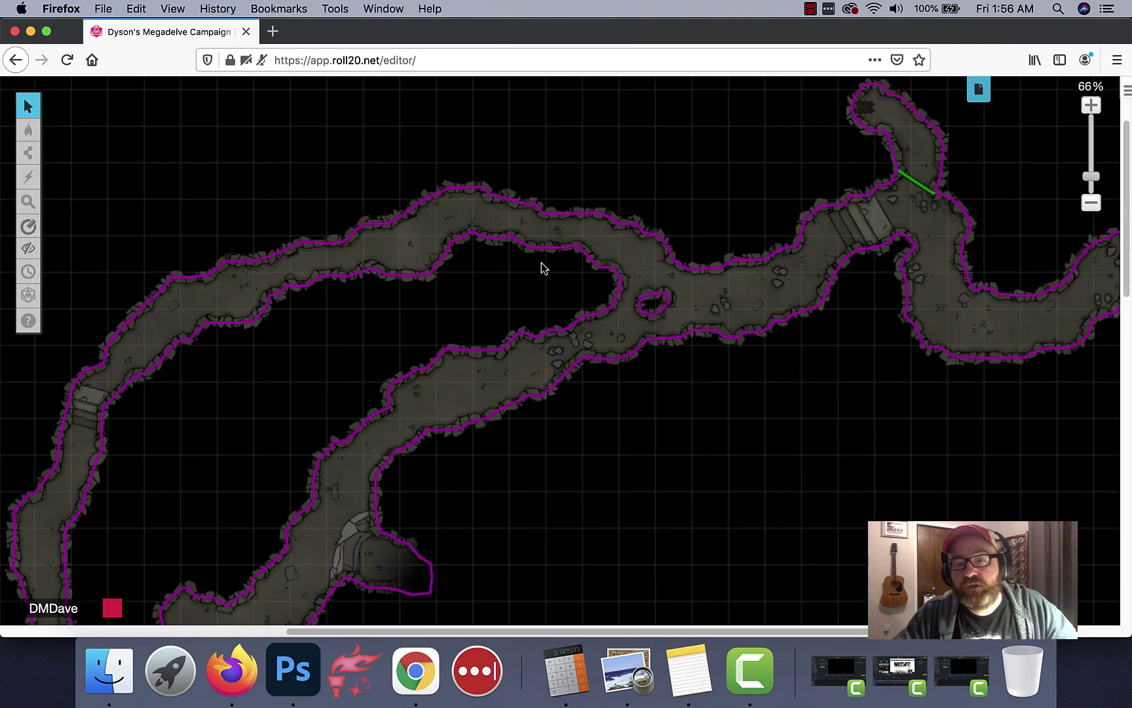
{"action": "scroll", "coordinate": [543, 265], "scroll_direction": "right", "scroll_amount": 3}
{"action": "scroll", "coordinate": [646, 328], "scroll_direction": "up", "scroll_amount": 5}
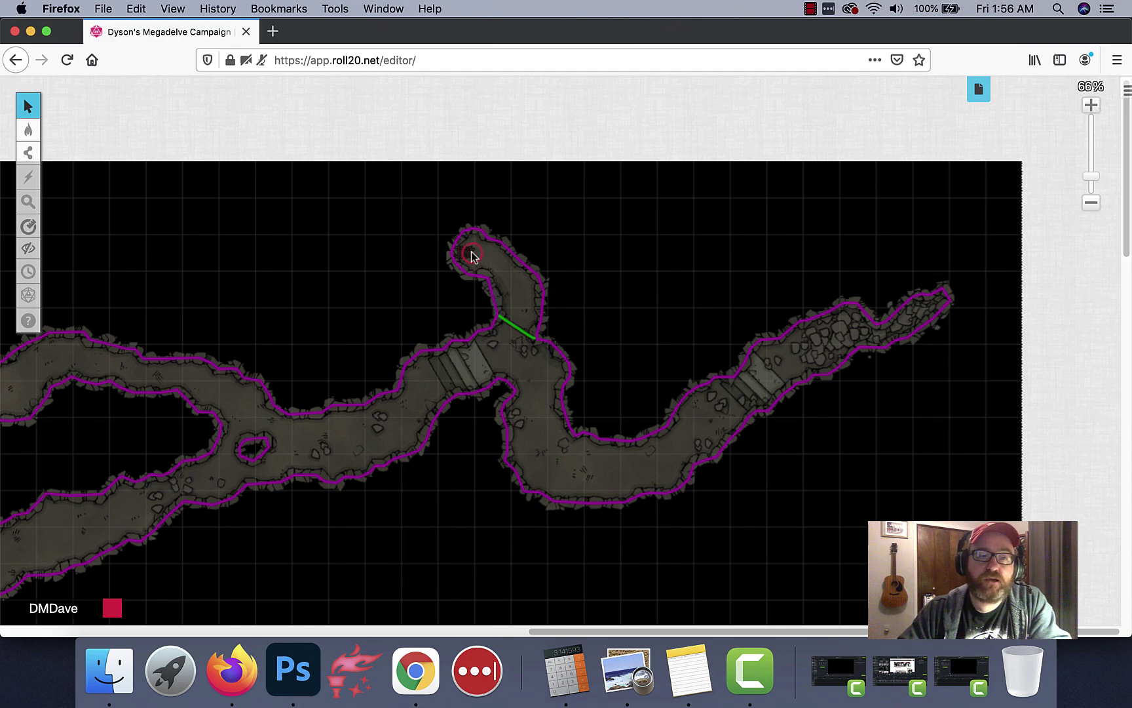
{"action": "scroll", "coordinate": [380, 296], "scroll_direction": "up", "scroll_amount": 3}
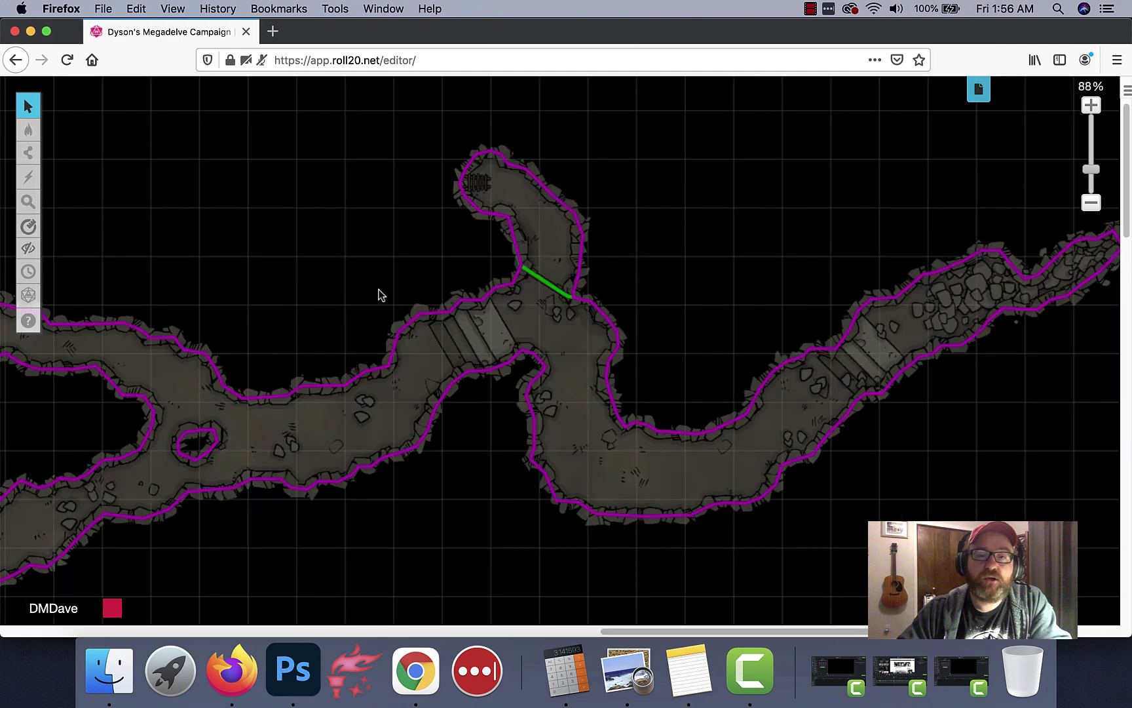
{"action": "scroll", "coordinate": [479, 193], "scroll_direction": "up", "scroll_amount": 3}
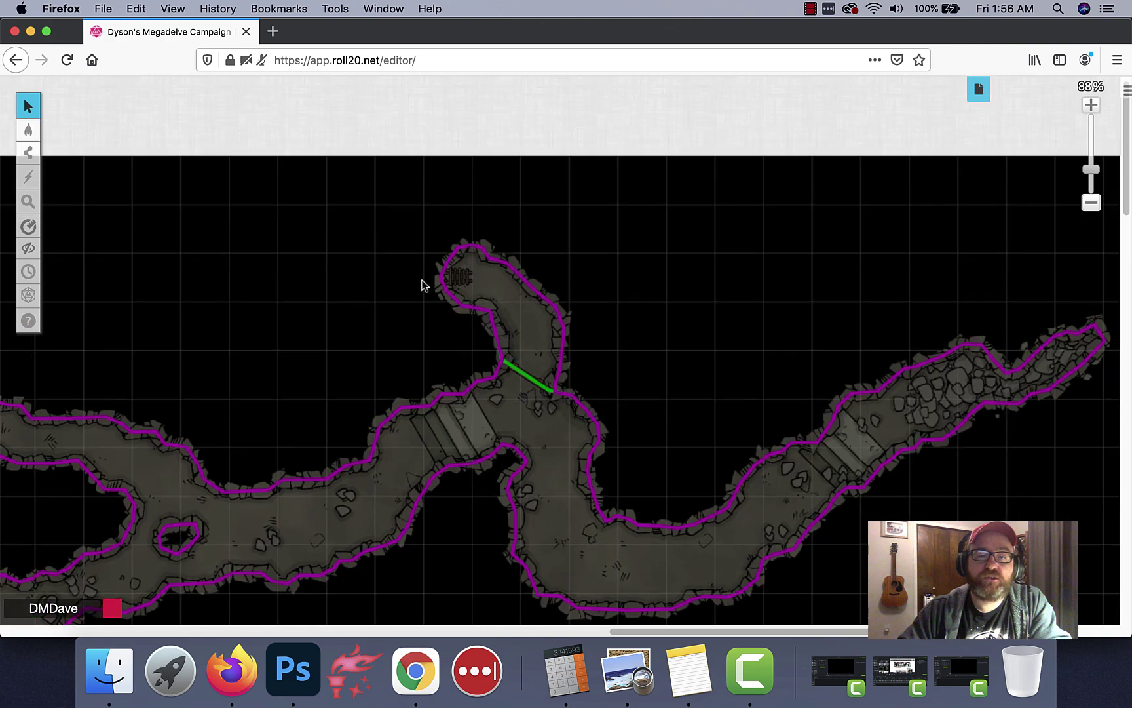
Search the art library for 'light' and drop light-source.png at the northern passage's top end
{"action": "left_click", "coordinate": [1126, 93]}
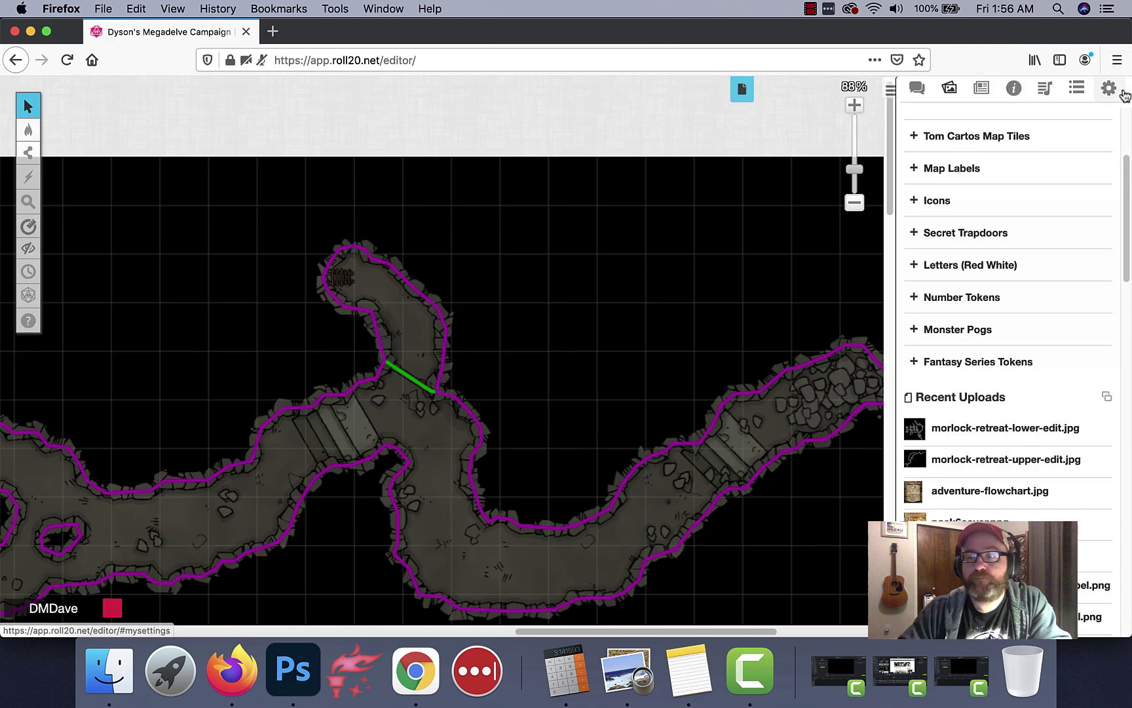
{"action": "left_click_drag", "start_coordinate": [337, 268], "coordinate": [409, 287]}
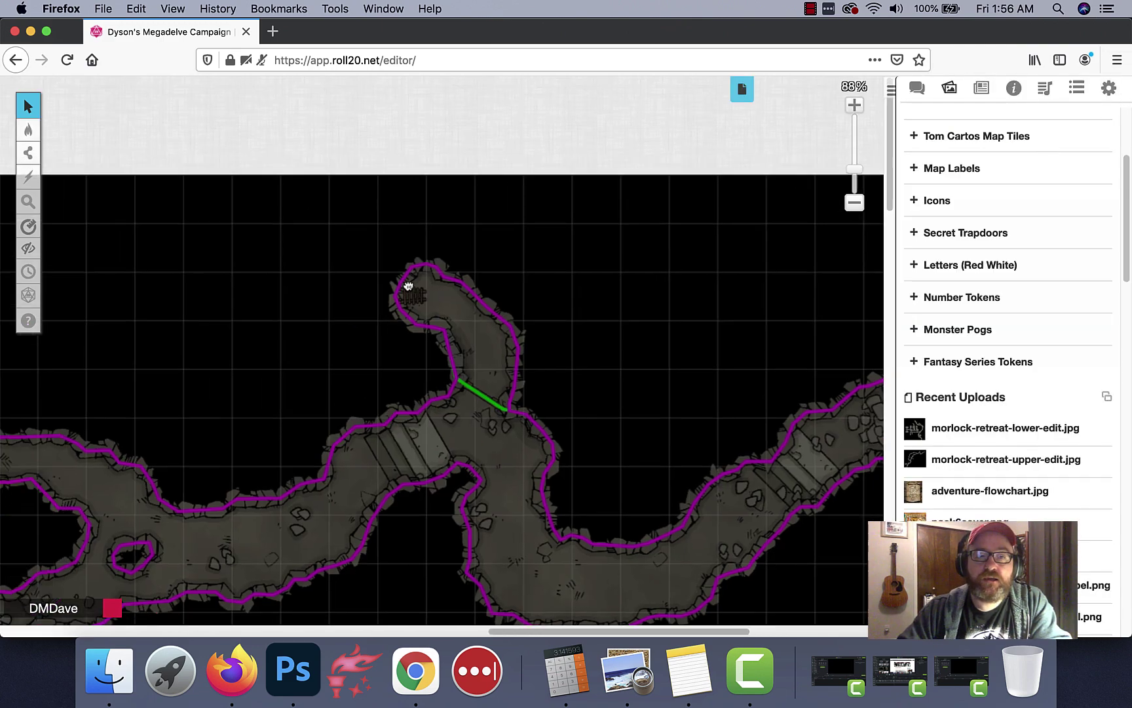
{"action": "scroll", "coordinate": [426, 306], "scroll_direction": "up", "scroll_amount": 3}
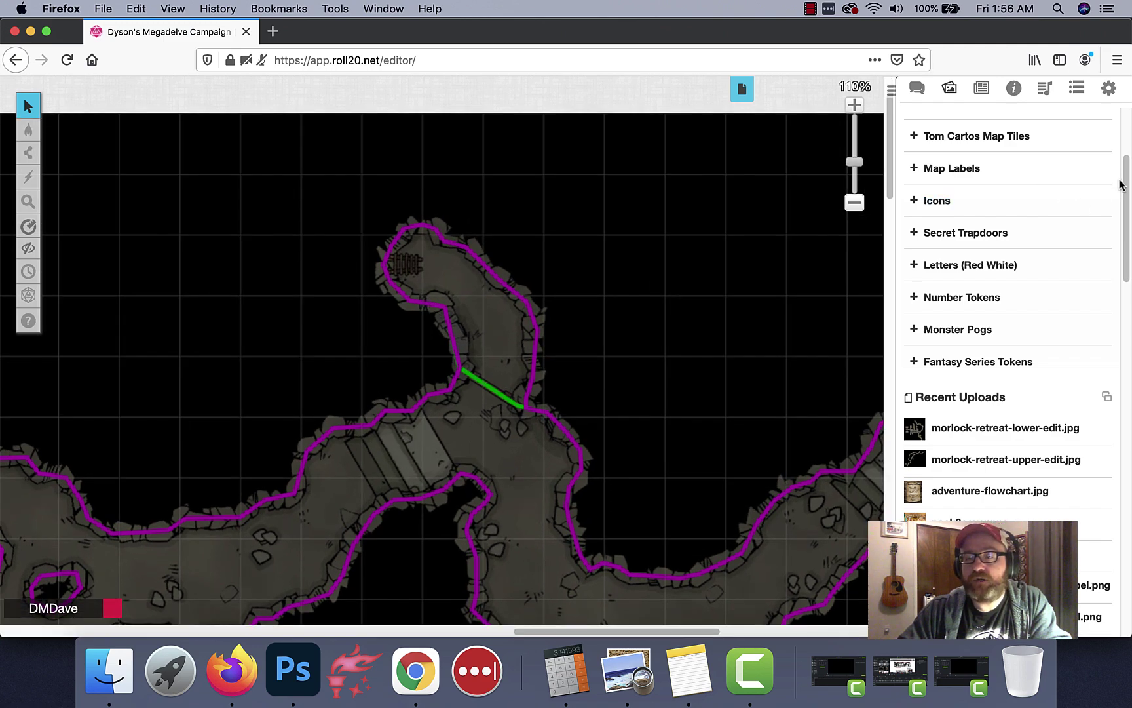
{"action": "scroll", "coordinate": [1059, 196], "scroll_direction": "up", "scroll_amount": 5}
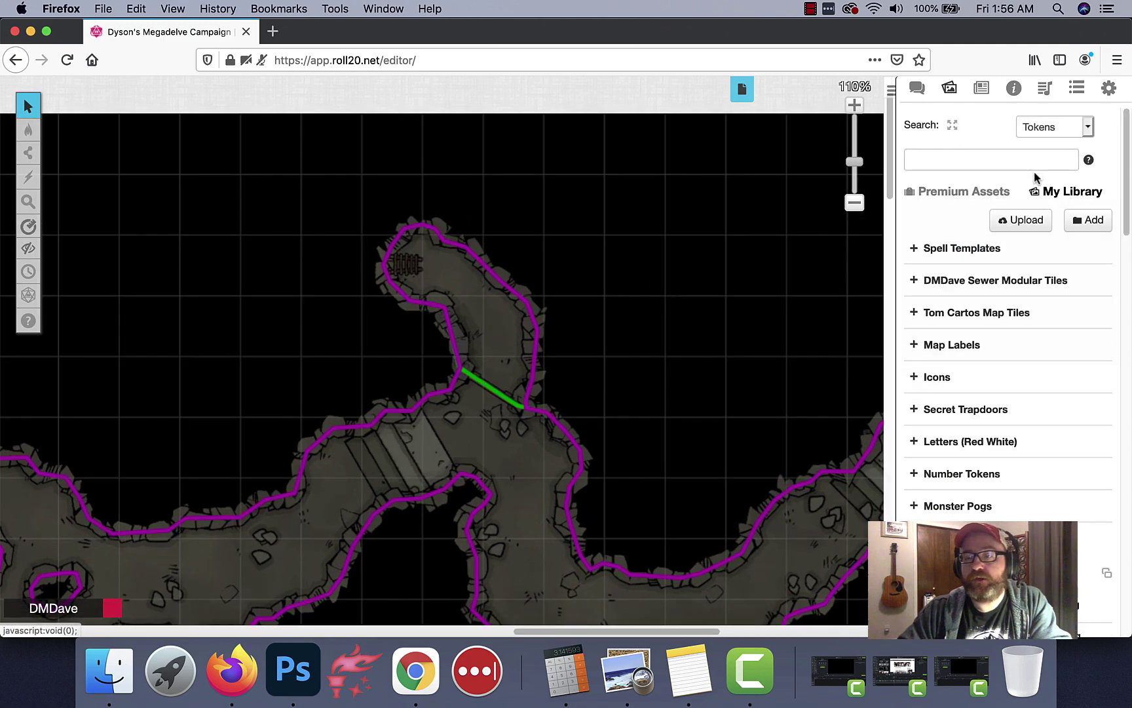
{"action": "left_click", "coordinate": [937, 156]}
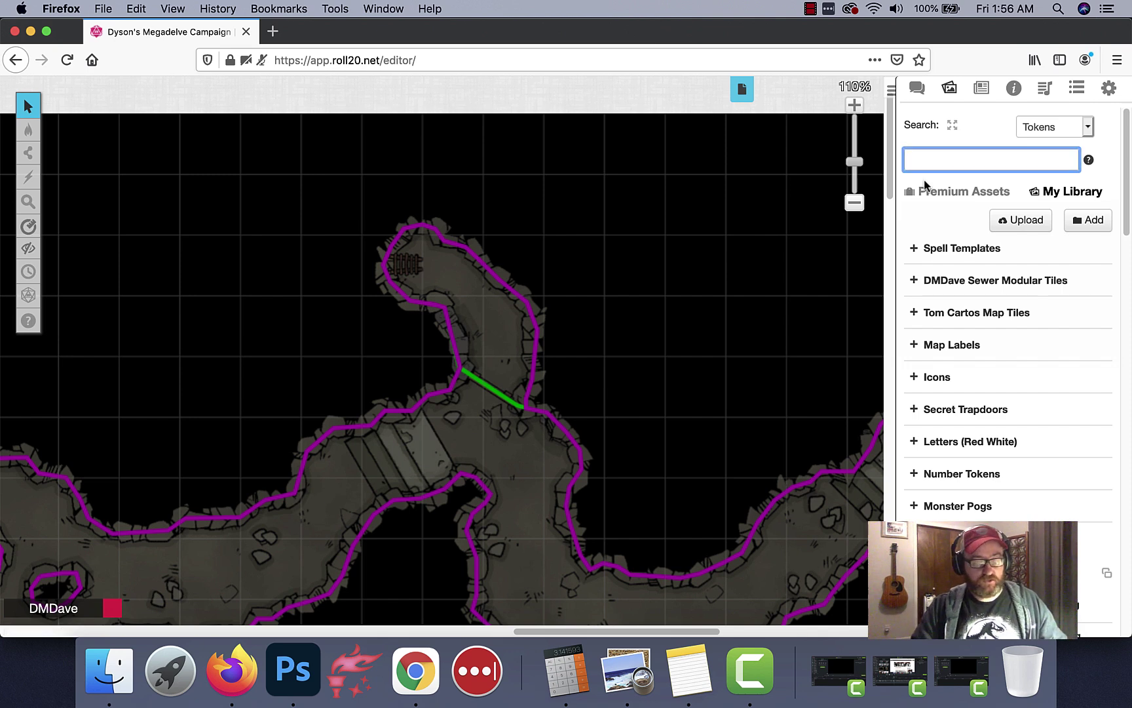
{"action": "key", "text": "Return"}
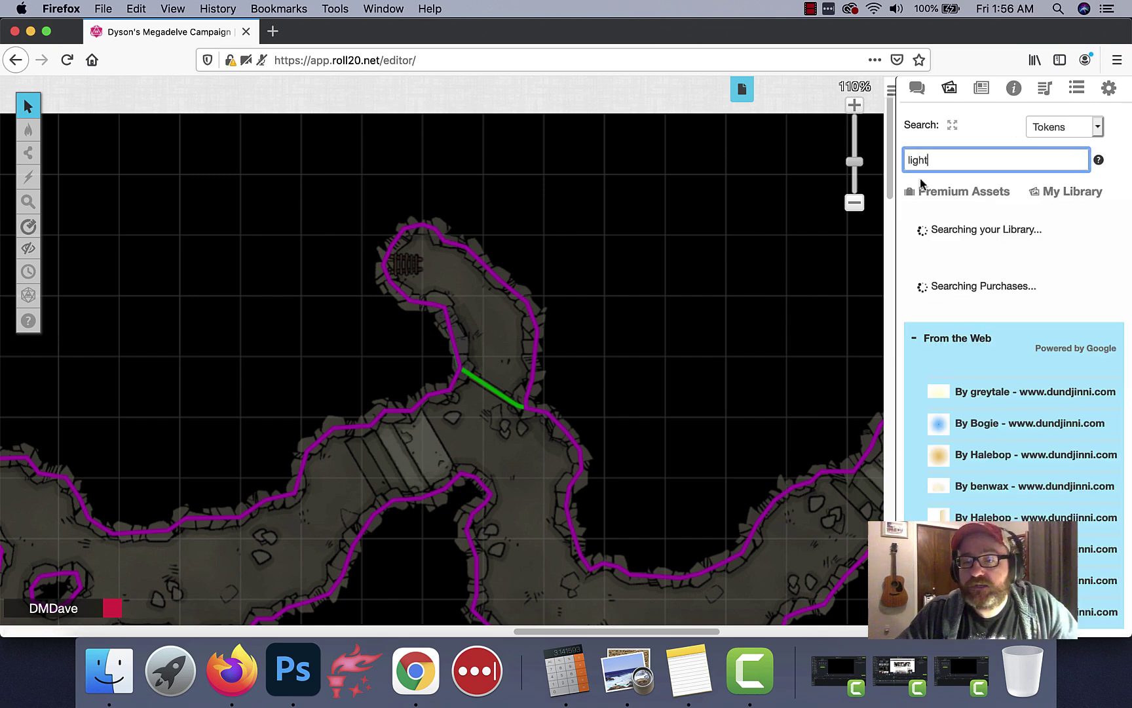
{"action": "mouse_move", "coordinate": [927, 259]}
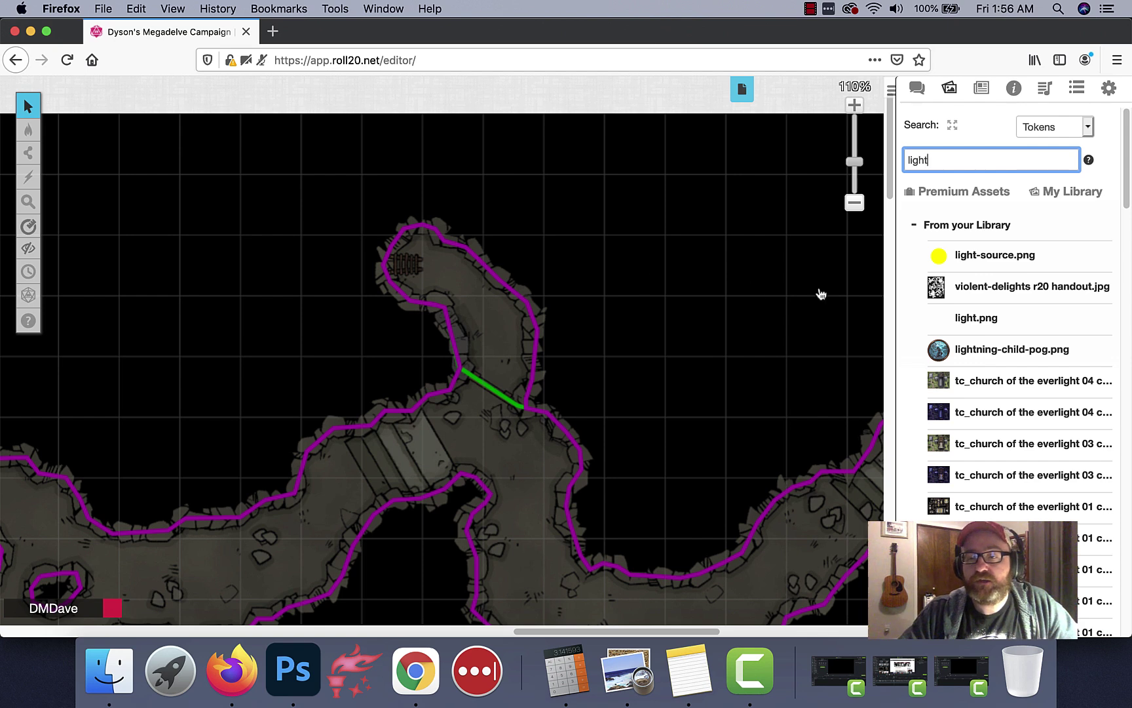
{"action": "left_click_drag", "start_coordinate": [991, 256], "coordinate": [406, 258]}
{"action": "scroll", "coordinate": [444, 273], "scroll_direction": "up", "scroll_amount": 3}
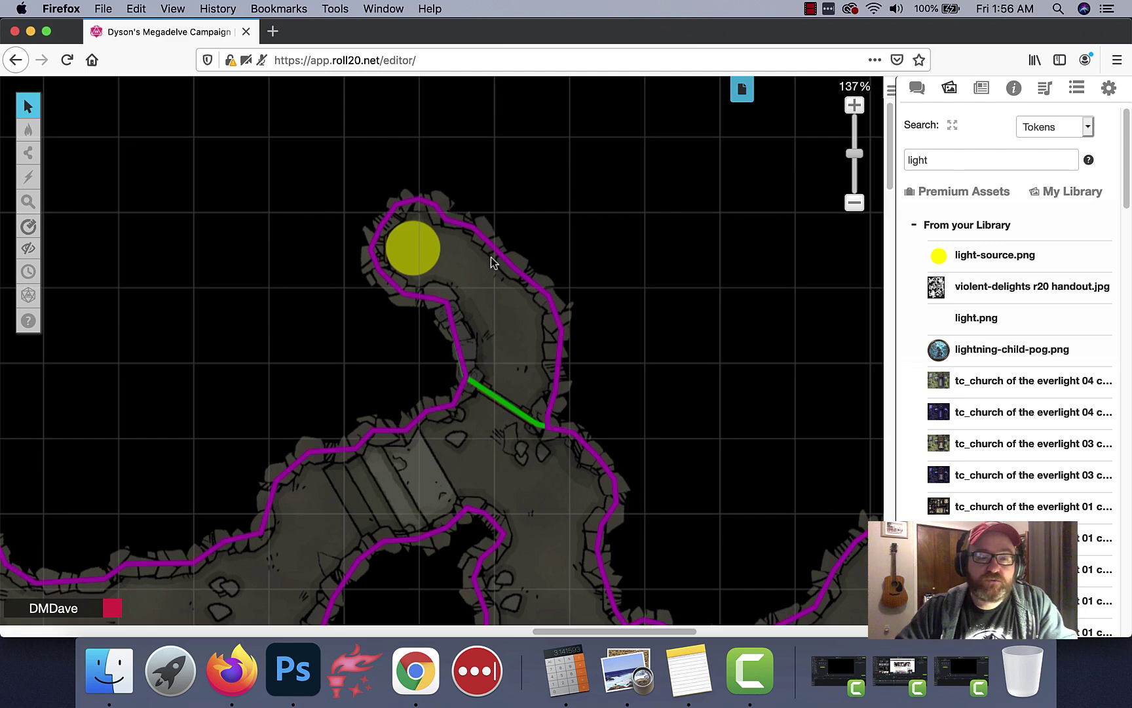
In the light token's Dynamic Lighting settings, enable 10 ft bright light and 10 ft low light
{"action": "left_click", "coordinate": [404, 242]}
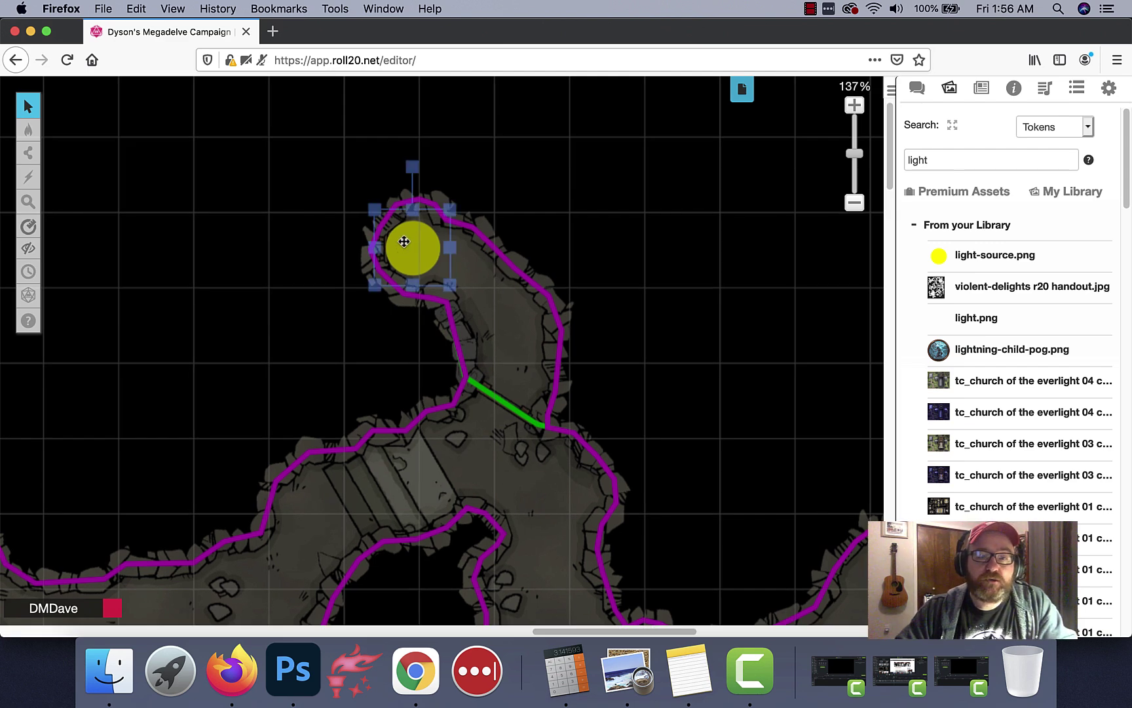
{"action": "double_click", "coordinate": [404, 242]}
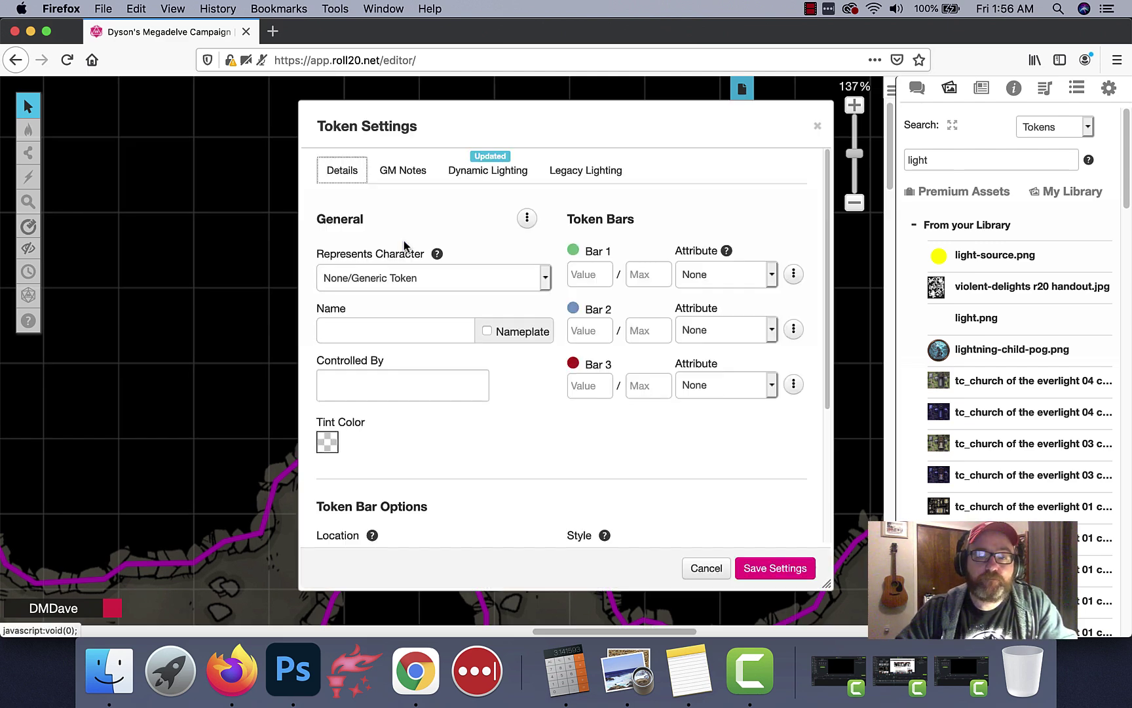
{"action": "left_click", "coordinate": [480, 181]}
{"action": "scroll", "coordinate": [618, 378], "scroll_direction": "down", "scroll_amount": 6}
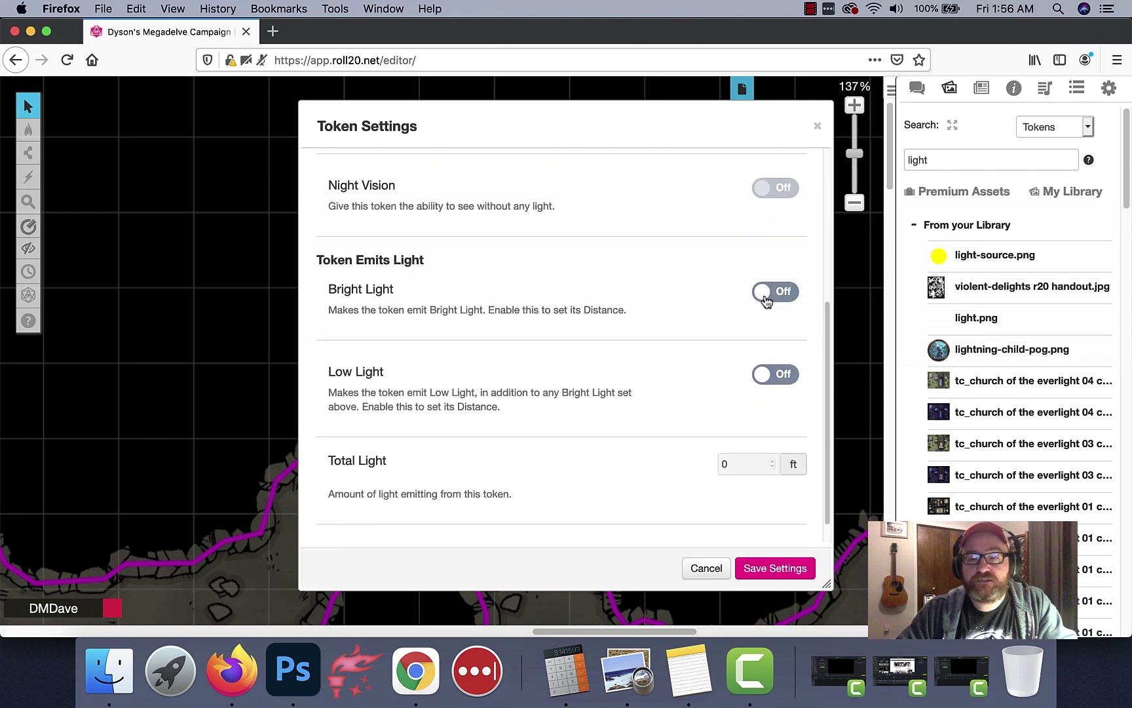
{"action": "left_click", "coordinate": [767, 296]}
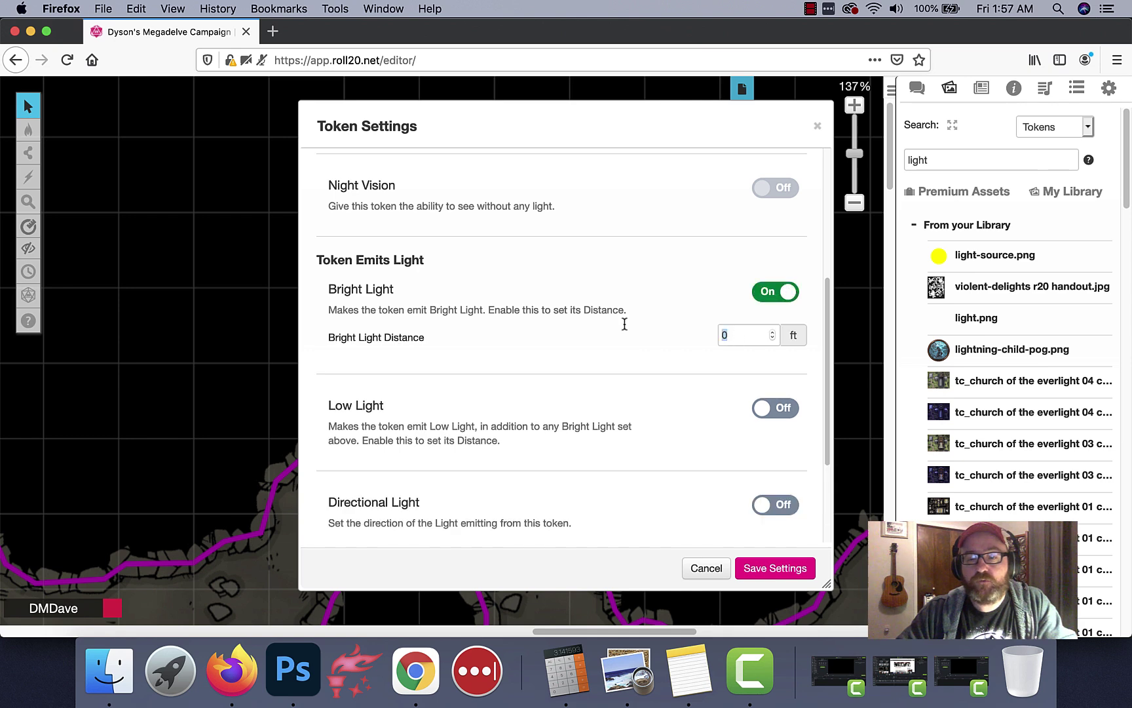
{"action": "type", "text": "10"}
{"action": "left_click", "coordinate": [626, 422]}
{"action": "left_click", "coordinate": [783, 410]}
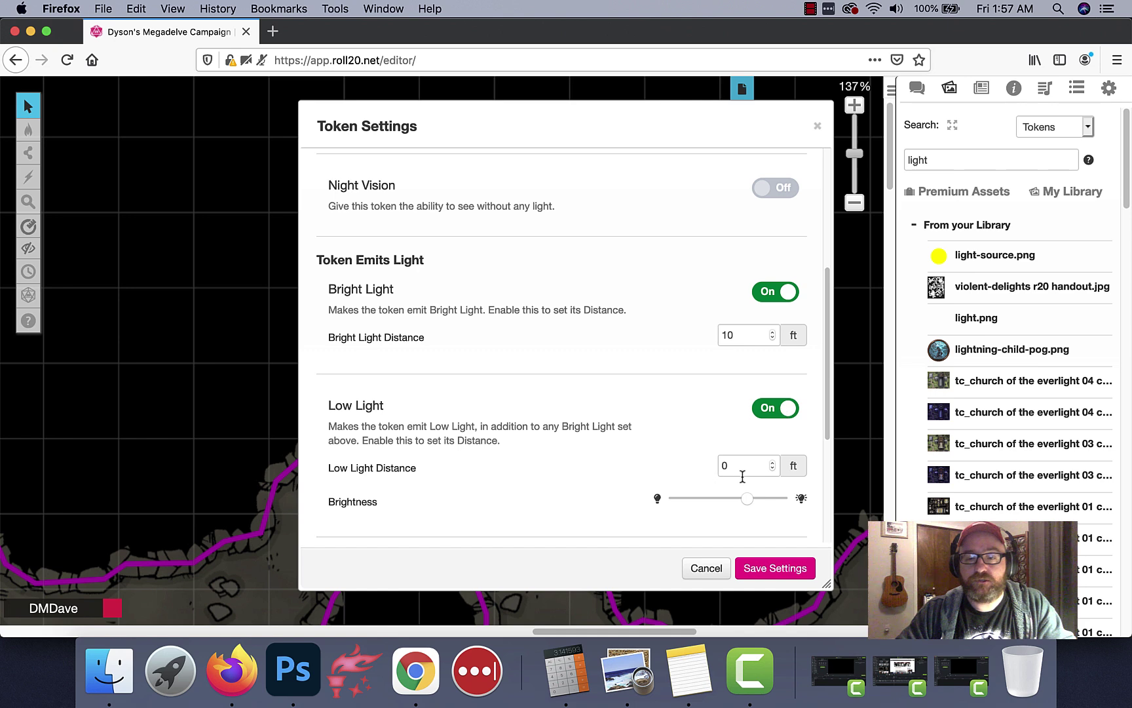
{"action": "type", "text": "10"}
Review the advanced light options, save the token's light settings, and open the layers list
{"action": "scroll", "coordinate": [632, 465], "scroll_direction": "down", "scroll_amount": 5}
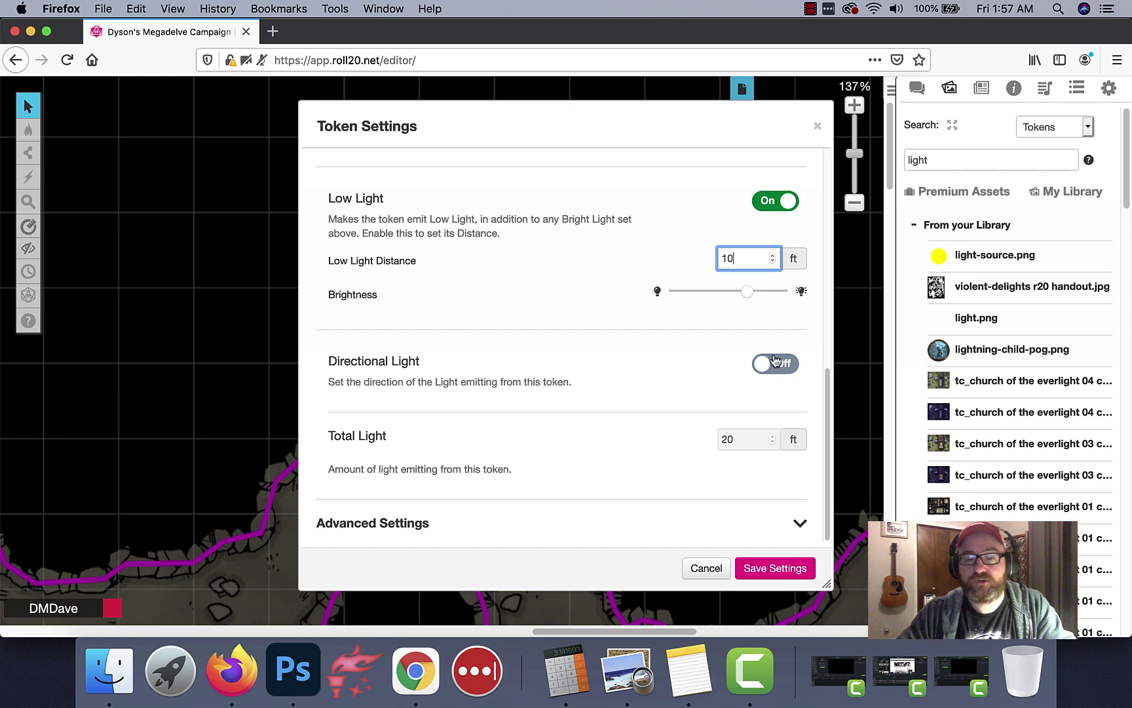
{"action": "scroll", "coordinate": [648, 401], "scroll_direction": "down", "scroll_amount": 1}
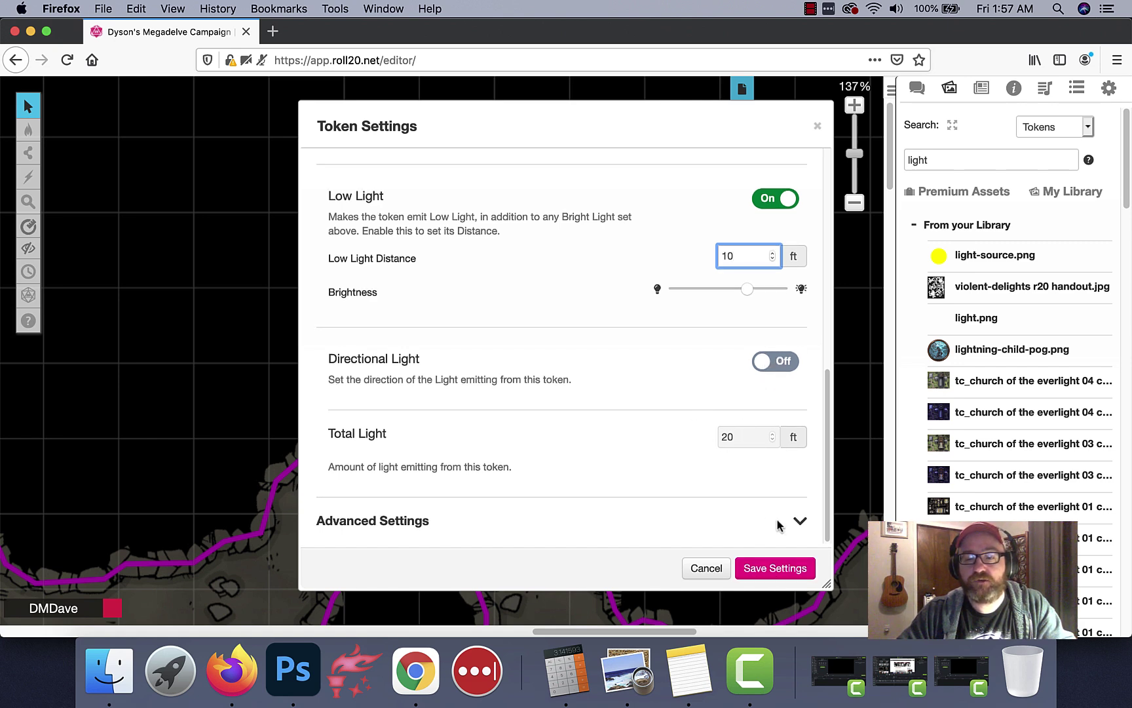
{"action": "left_click", "coordinate": [800, 522]}
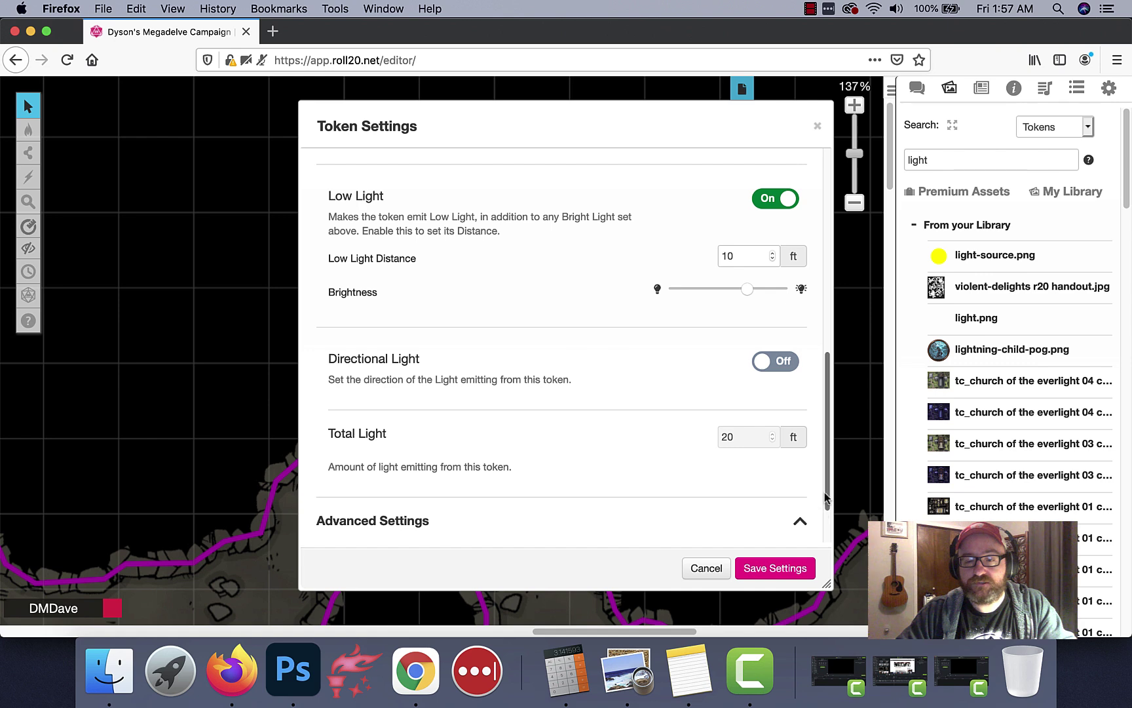
{"action": "left_click_drag", "start_coordinate": [824, 516], "coordinate": [826, 545]}
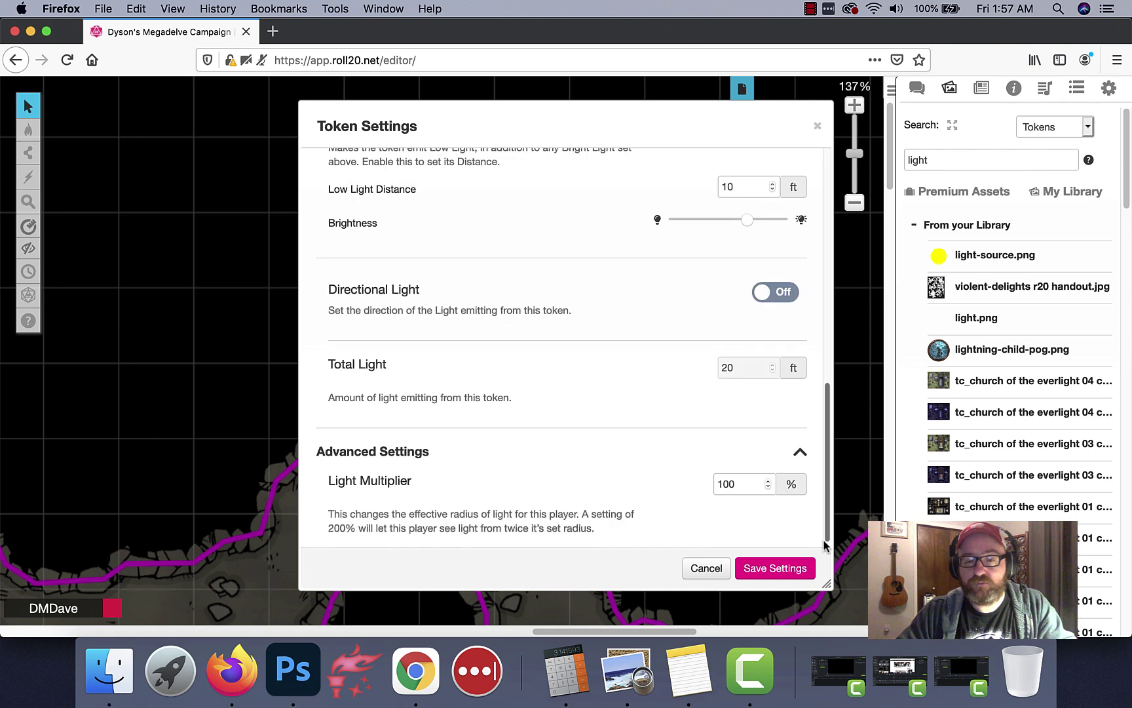
{"action": "left_click", "coordinate": [800, 452]}
{"action": "left_click", "coordinate": [780, 569]}
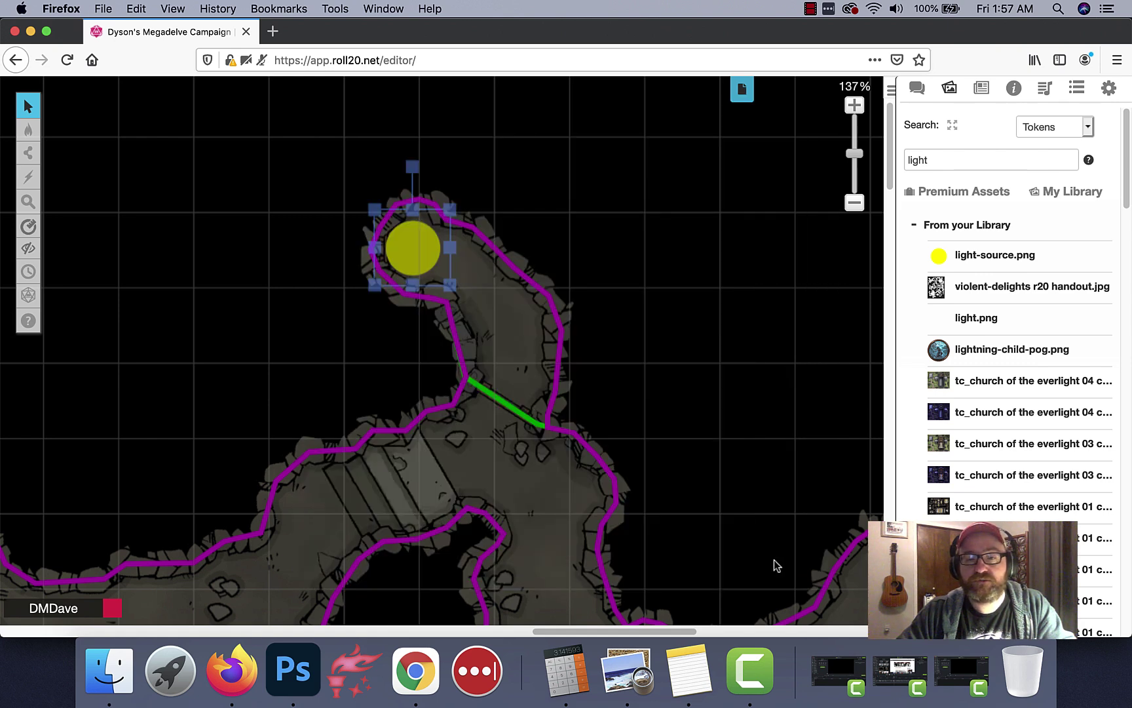
{"action": "left_click", "coordinate": [520, 322]}
Place the lightning-child-pog.png token in the northern passage on the Objects & Tokens layer
{"action": "mouse_move", "coordinate": [28, 130]}
{"action": "left_click", "coordinate": [84, 145]}
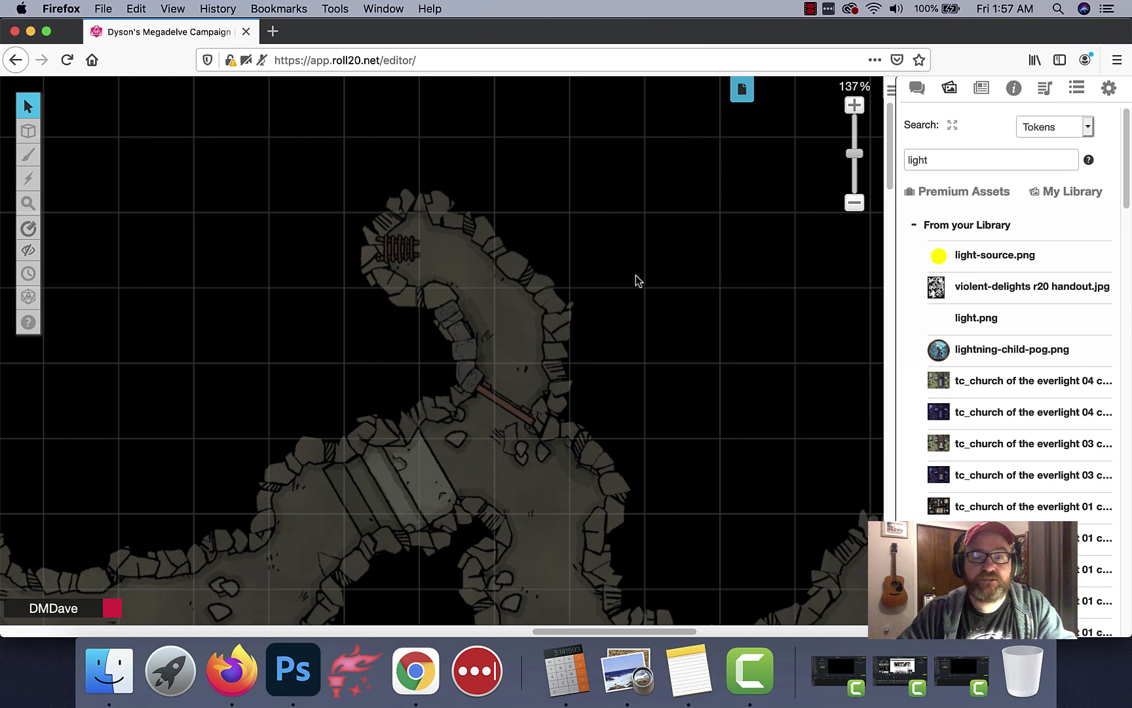
{"action": "left_click_drag", "start_coordinate": [991, 359], "coordinate": [544, 323]}
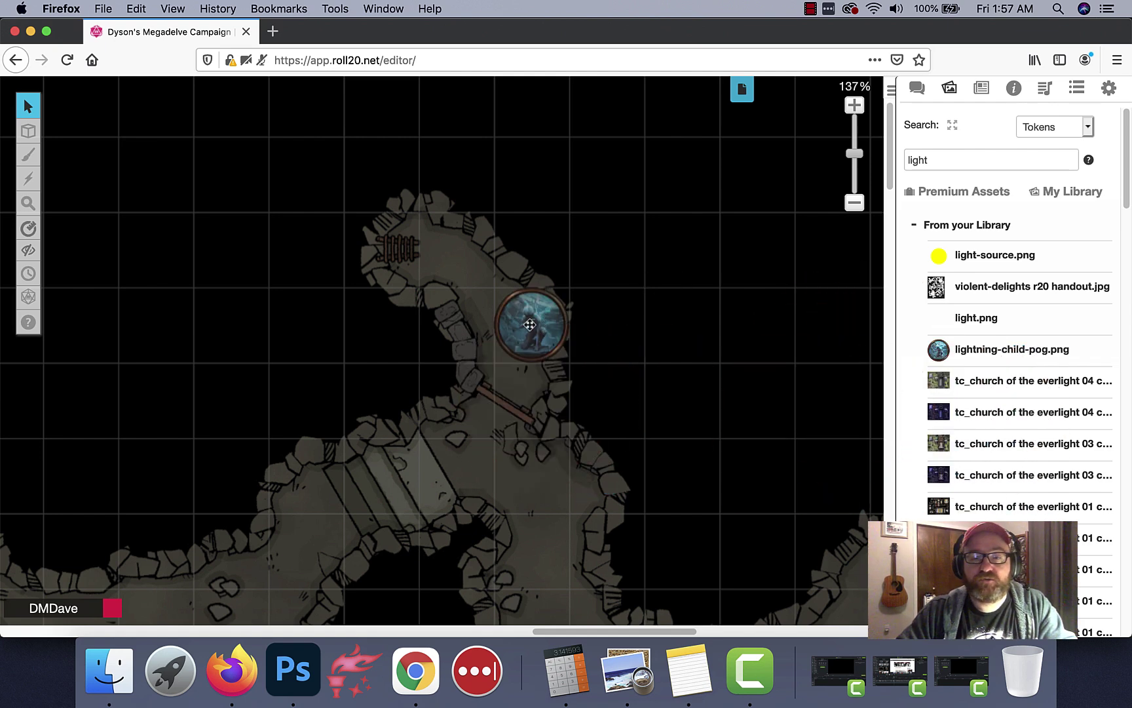
Turn on Vision in the lightning token's Dynamic Lighting settings and save
{"action": "left_click", "coordinate": [536, 323]}
{"action": "double_click", "coordinate": [535, 325]}
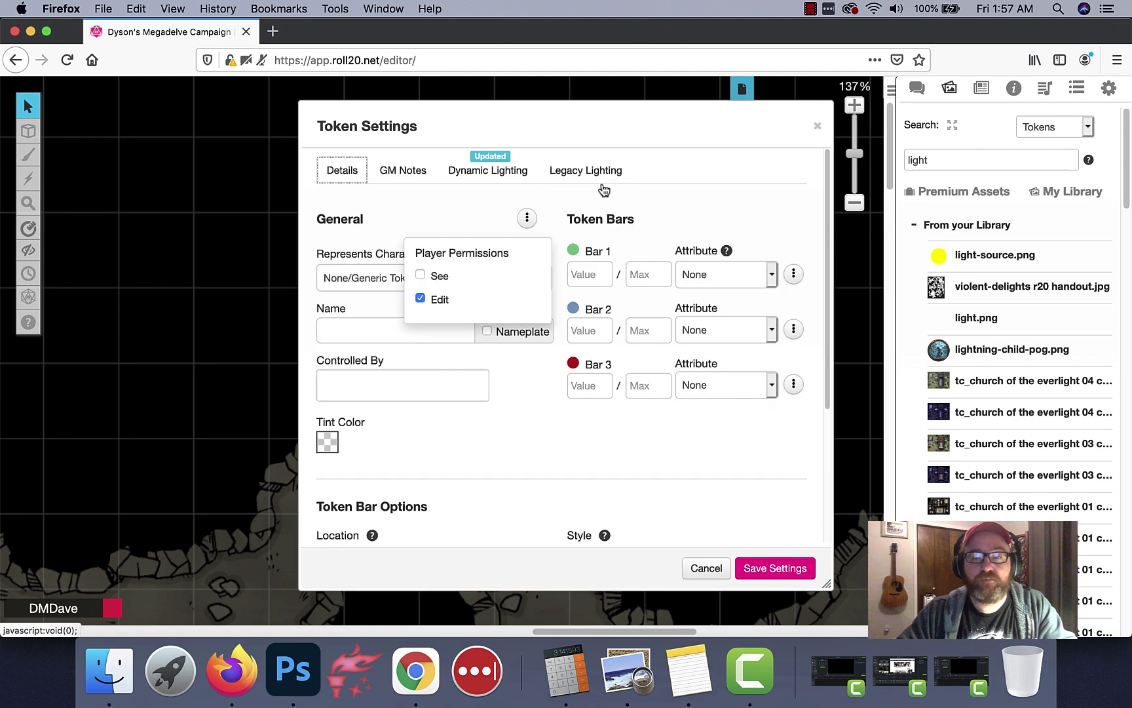
{"action": "left_click", "coordinate": [488, 173]}
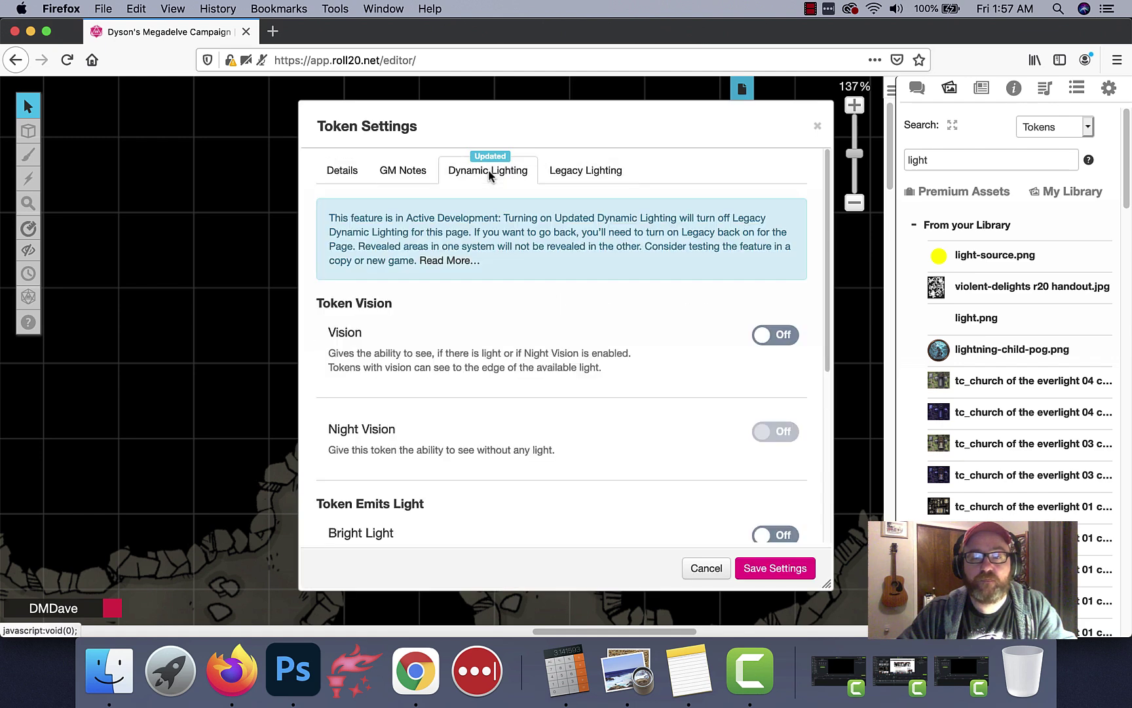
{"action": "left_click", "coordinate": [769, 335]}
{"action": "scroll", "coordinate": [656, 358], "scroll_direction": "down", "scroll_amount": 1}
{"action": "scroll", "coordinate": [657, 360], "scroll_direction": "down", "scroll_amount": 5}
{"action": "scroll", "coordinate": [657, 362], "scroll_direction": "down", "scroll_amount": 4}
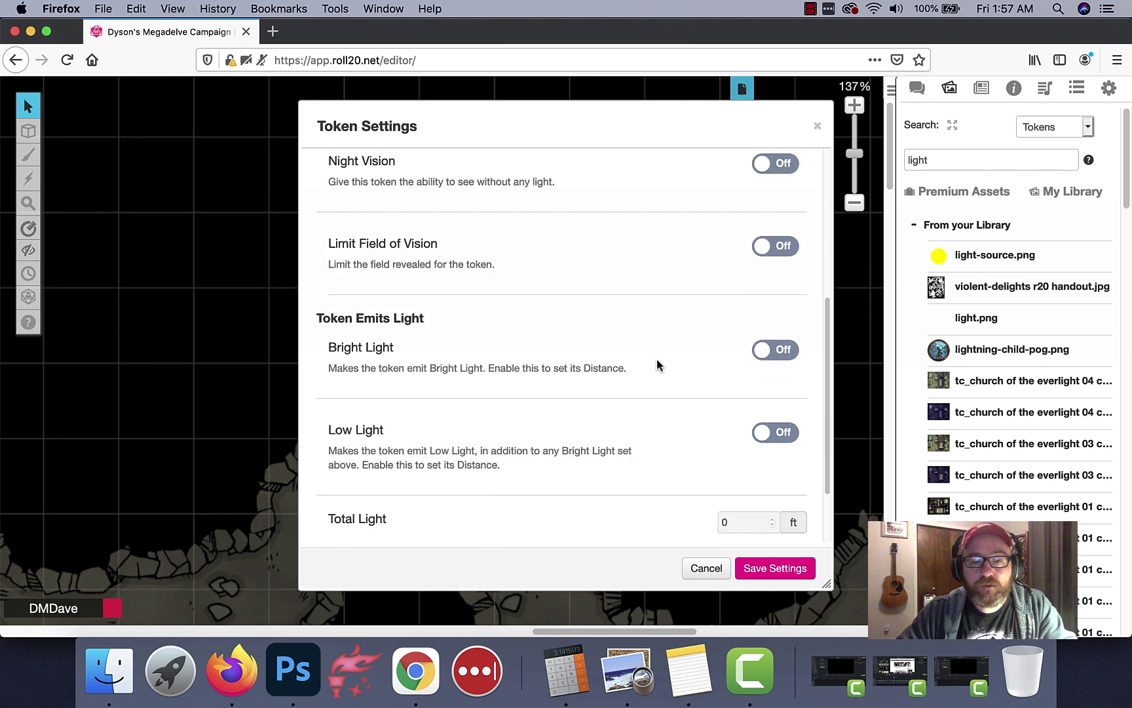
{"action": "scroll", "coordinate": [657, 362], "scroll_direction": "up", "scroll_amount": 4}
{"action": "scroll", "coordinate": [656, 358], "scroll_direction": "up", "scroll_amount": 3}
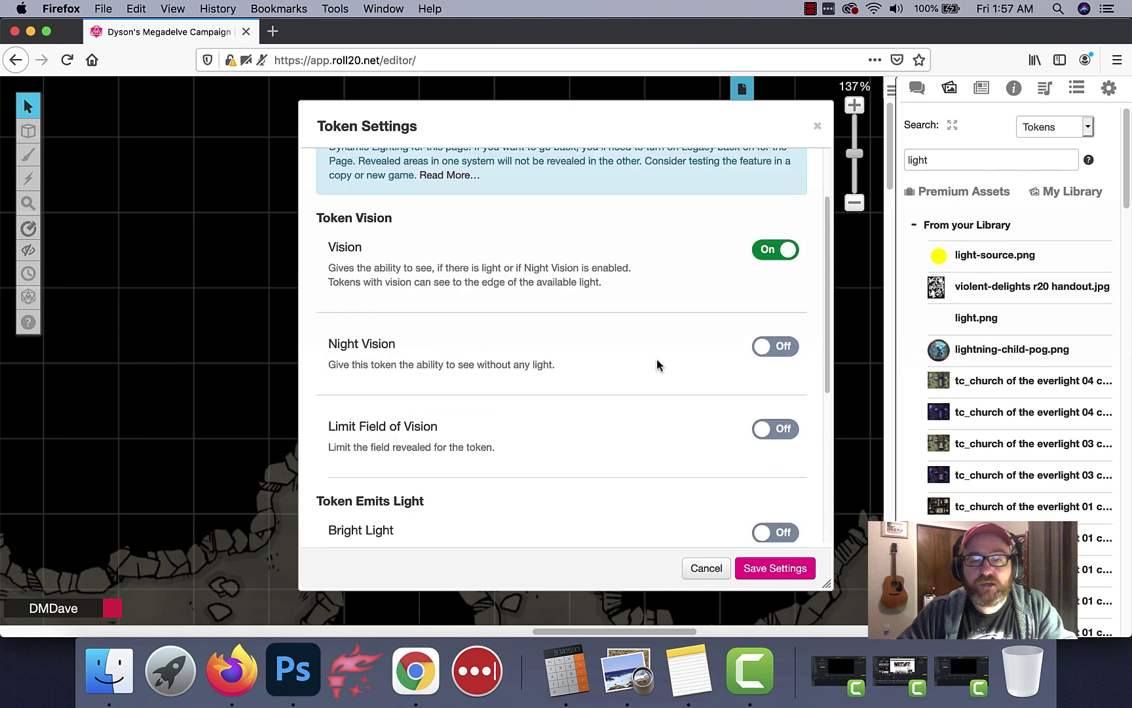
{"action": "left_click", "coordinate": [791, 570]}
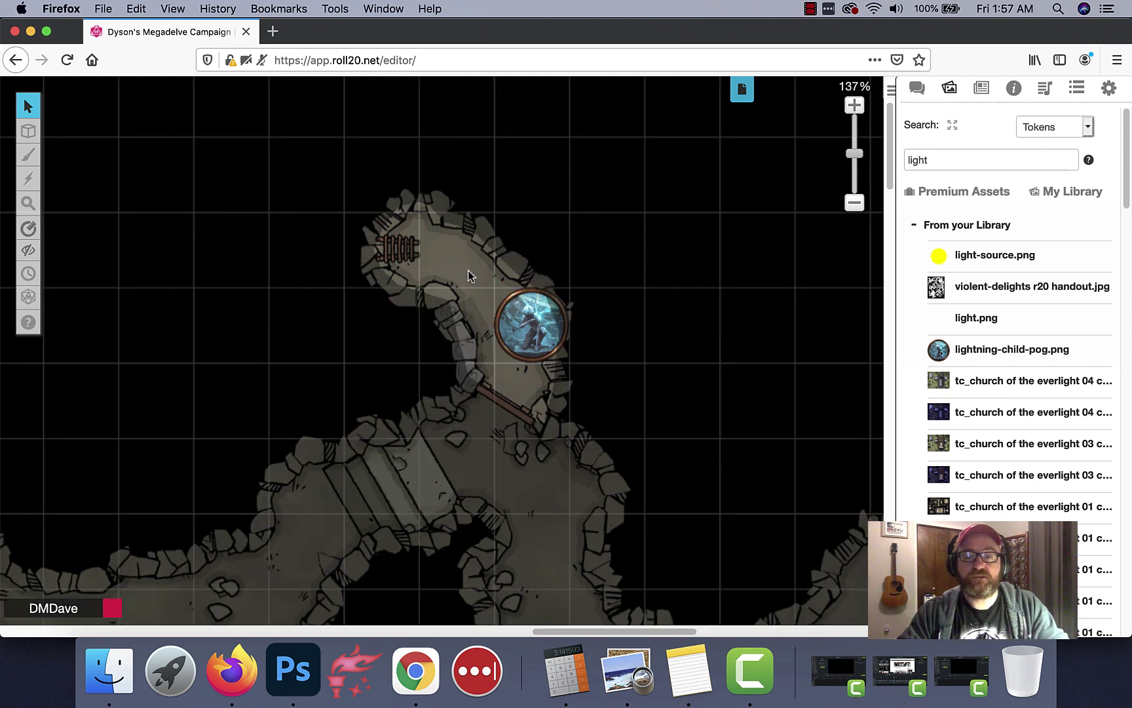
Turn Daylight Mode off in the upper cave page's Dynamic Lighting settings
{"action": "left_click", "coordinate": [743, 91]}
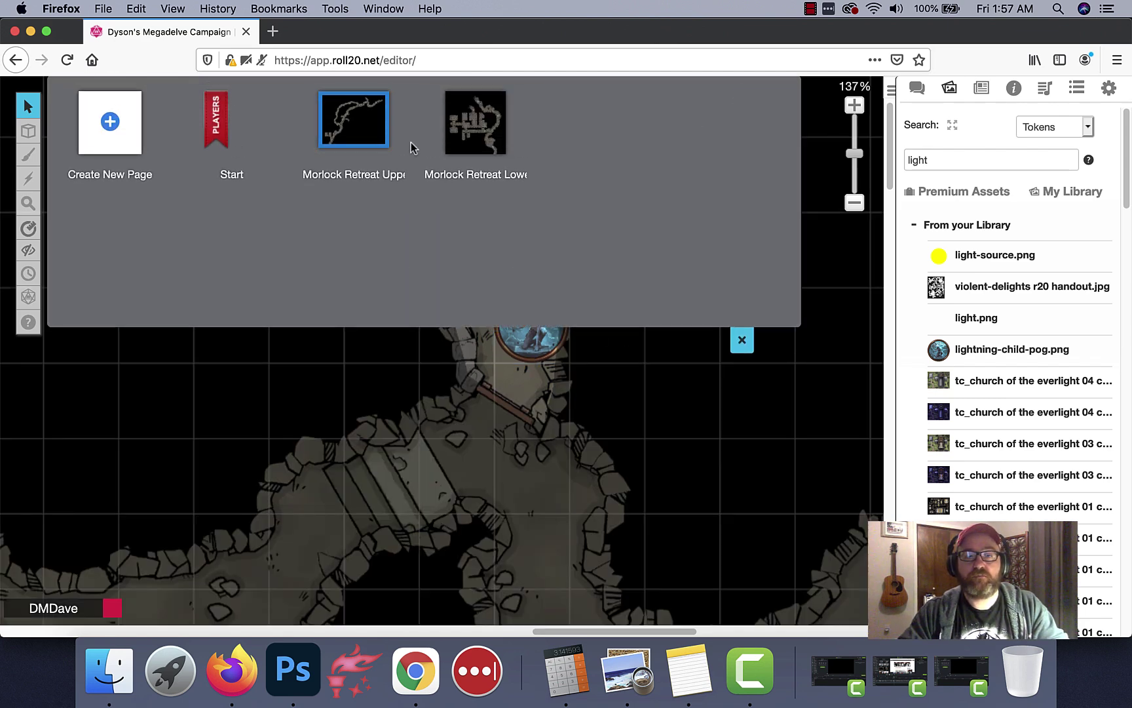
{"action": "left_click", "coordinate": [403, 152]}
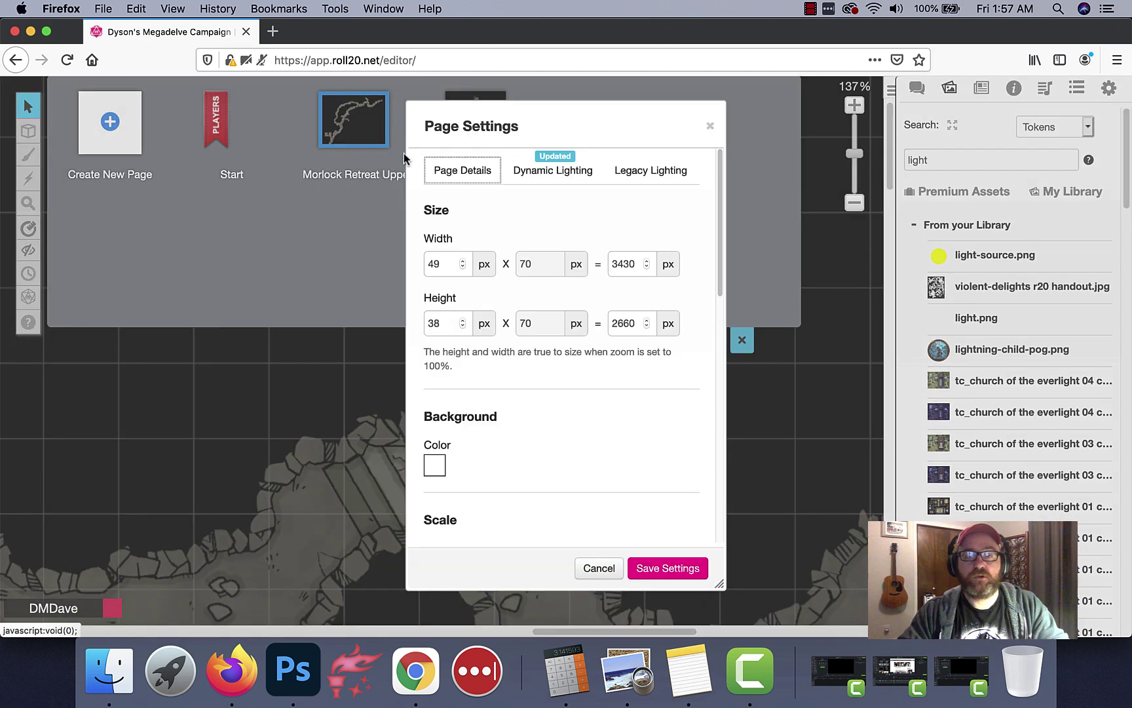
{"action": "left_click", "coordinate": [554, 172]}
{"action": "scroll", "coordinate": [564, 295], "scroll_direction": "down", "scroll_amount": 3}
{"action": "left_click", "coordinate": [639, 407]}
{"action": "left_click", "coordinate": [667, 568]}
{"action": "left_click", "coordinate": [737, 352]}
Walk the lightning token down a square, back up the passage, then down again
{"action": "left_click", "coordinate": [527, 332]}
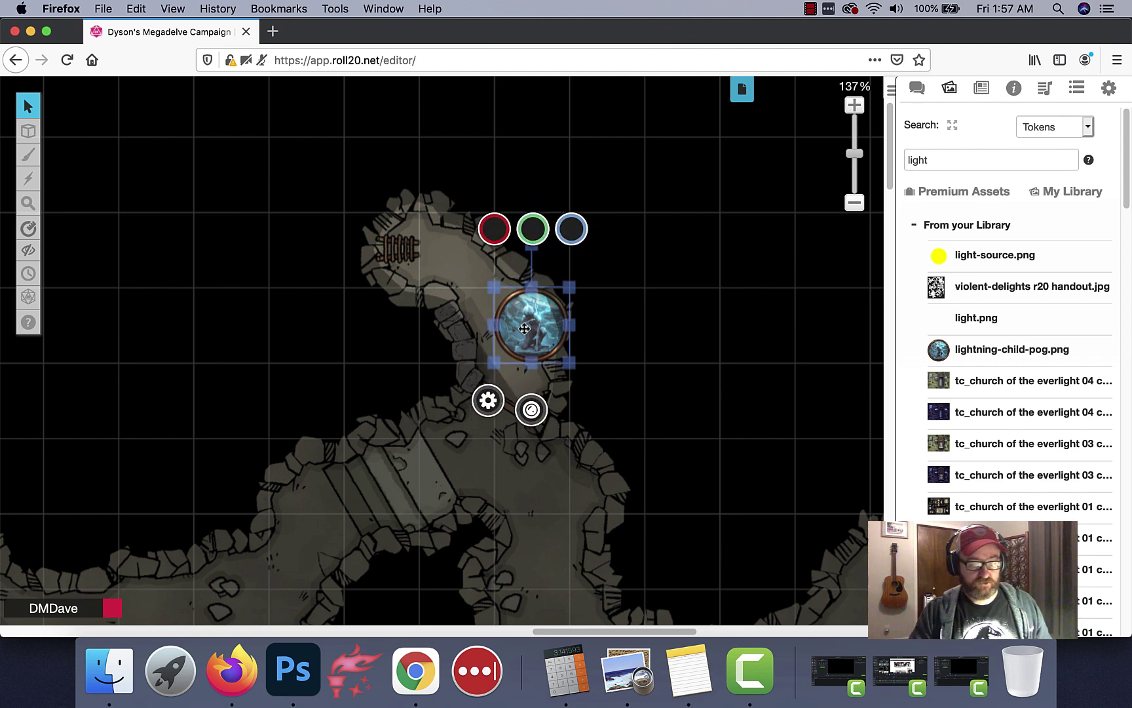
{"action": "key", "text": "Down"}
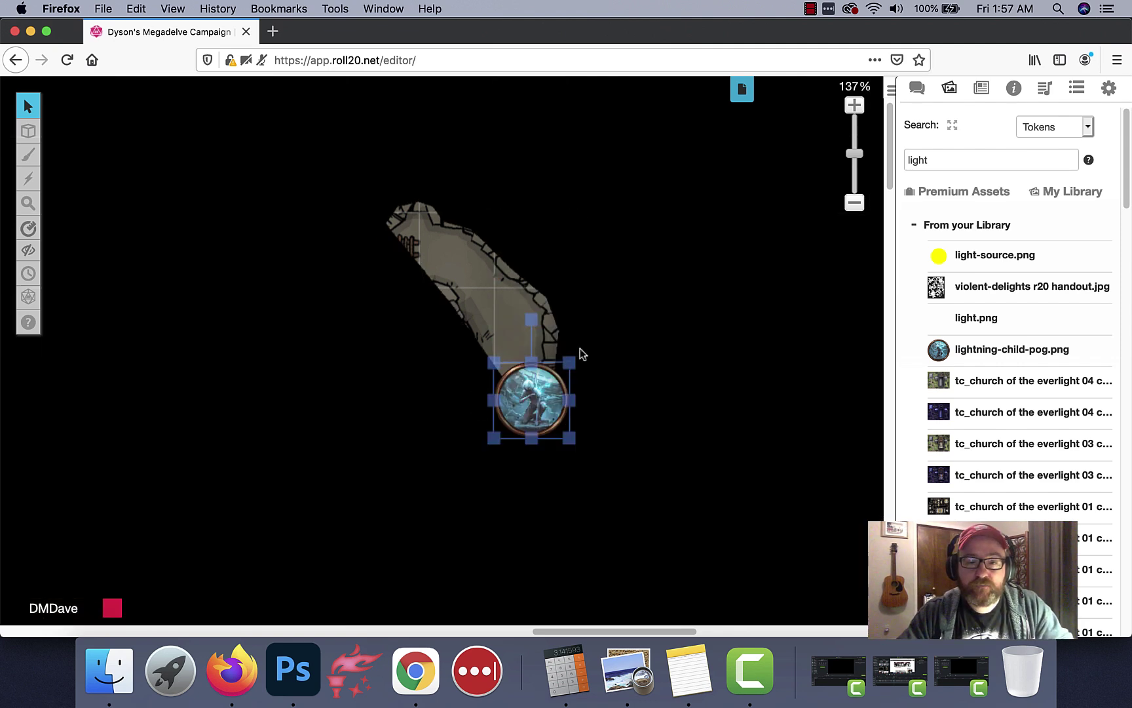
{"action": "left_click", "coordinate": [534, 393]}
{"action": "left_click_drag", "start_coordinate": [534, 393], "coordinate": [534, 317]}
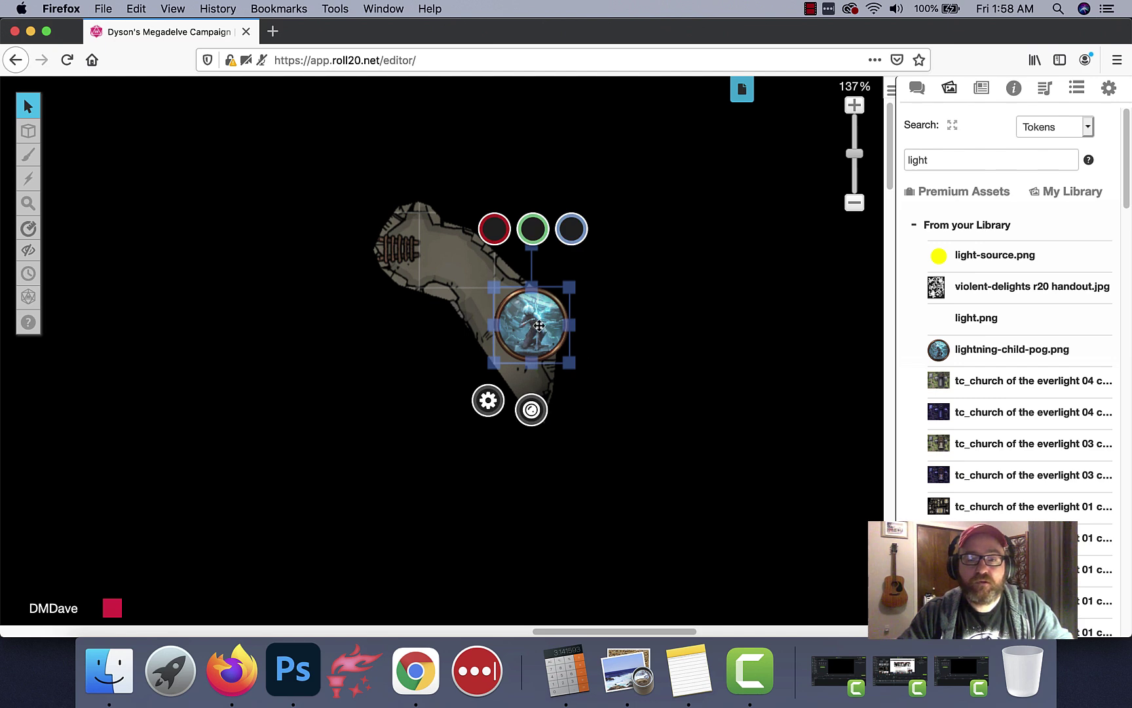
{"action": "mouse_move", "coordinate": [538, 326]}
{"action": "left_mouse_down"}
{"action": "mouse_move", "coordinate": [482, 288]}
{"action": "mouse_move", "coordinate": [463, 240]}
{"action": "mouse_move", "coordinate": [522, 336]}
{"action": "mouse_move", "coordinate": [496, 329]}
{"action": "mouse_move", "coordinate": [544, 325]}
{"action": "left_mouse_up"}
{"action": "key", "text": "Down"}
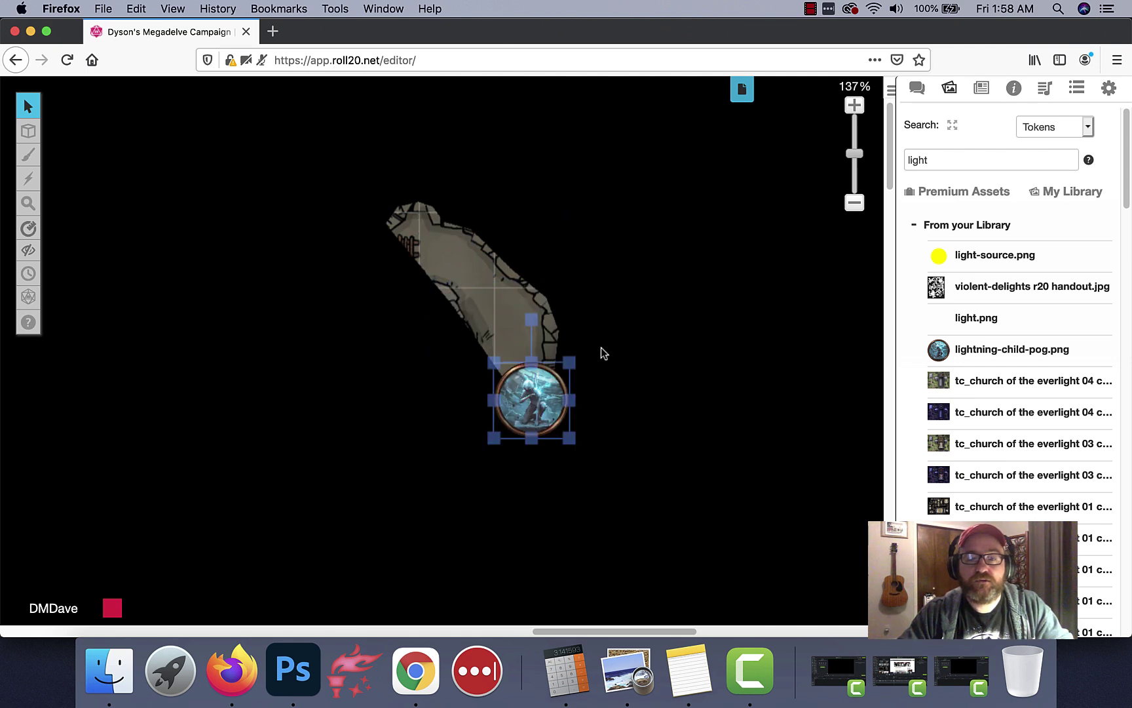
{"action": "left_click", "coordinate": [603, 353]}
Move the token toward the stair chamber opening, stepping down, up and right to check lighting
{"action": "scroll", "coordinate": [625, 393], "scroll_direction": "down", "scroll_amount": 5}
{"action": "left_click_drag", "start_coordinate": [553, 216], "coordinate": [326, 293]}
{"action": "key", "text": "Down"}
{"action": "key", "text": "Down"}
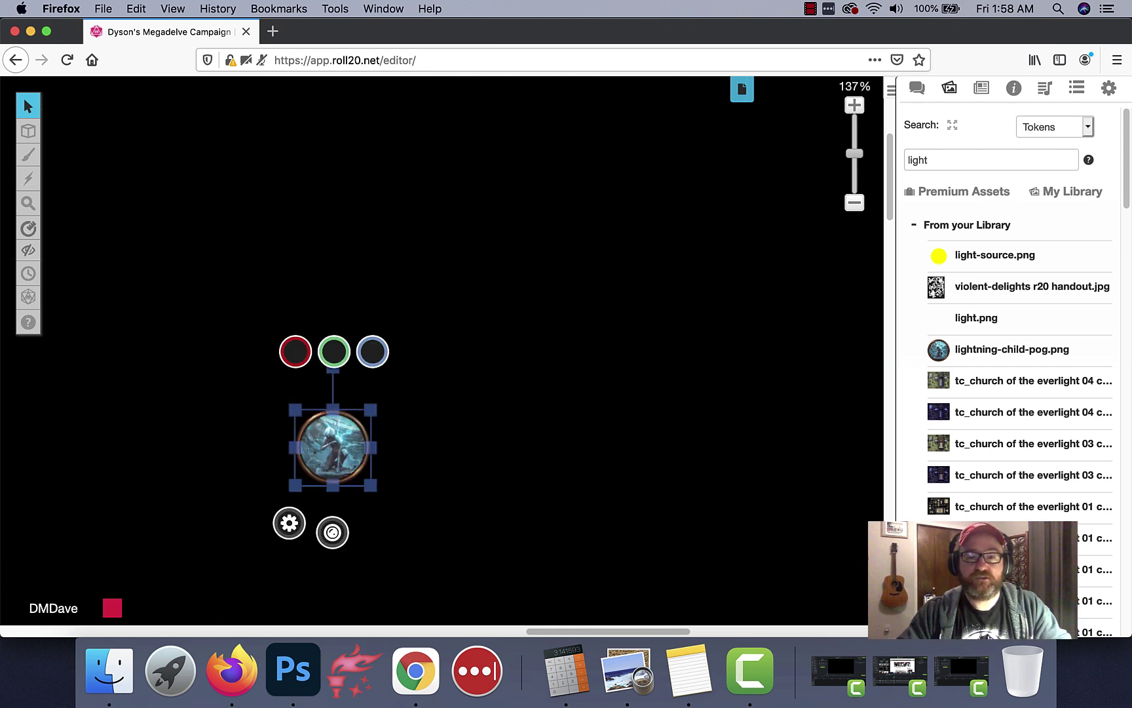
{"action": "key", "text": "Up"}
{"action": "key", "text": "Up"}
{"action": "key", "text": "Right"}
{"action": "key", "text": "Right"}
{"action": "left_click", "coordinate": [596, 336]}
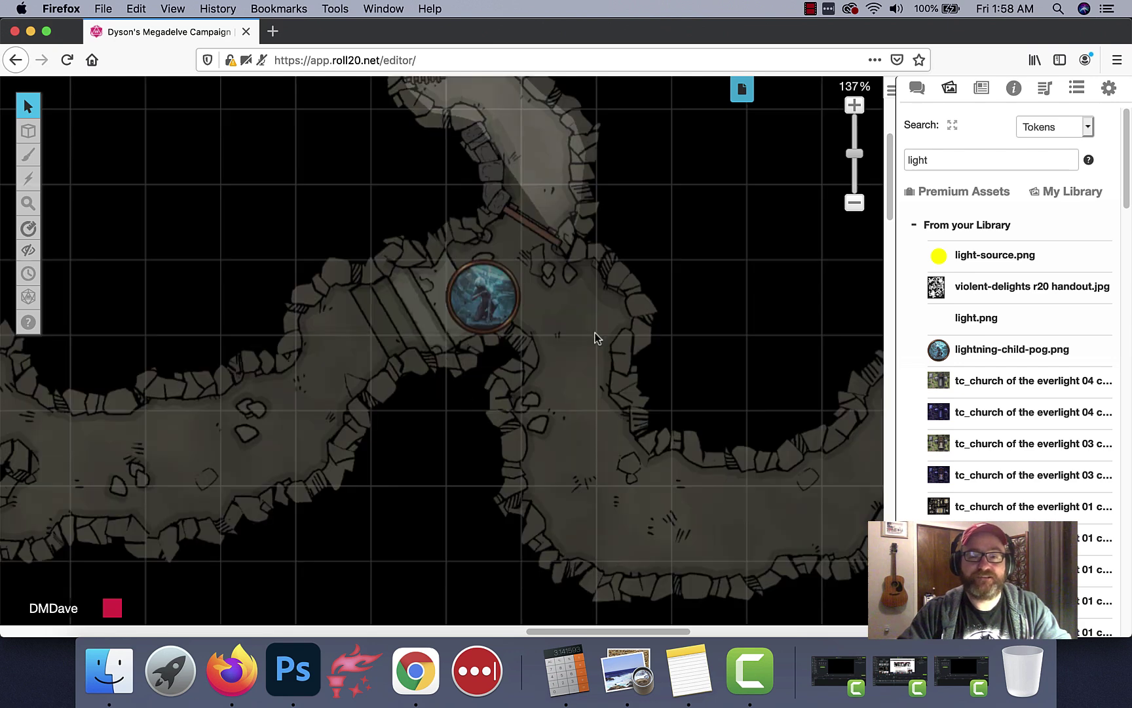
{"action": "scroll", "coordinate": [596, 336], "scroll_direction": "down", "scroll_amount": 2}
{"action": "scroll", "coordinate": [561, 310], "scroll_direction": "right", "scroll_amount": 3}
{"action": "scroll", "coordinate": [545, 347], "scroll_direction": "up", "scroll_amount": 2}
{"action": "scroll", "coordinate": [545, 347], "scroll_direction": "right", "scroll_amount": 1}
{"action": "left_click", "coordinate": [380, 338]}
Turn on the test token's Night Vision with a 60 ft distance
{"action": "double_click", "coordinate": [382, 340]}
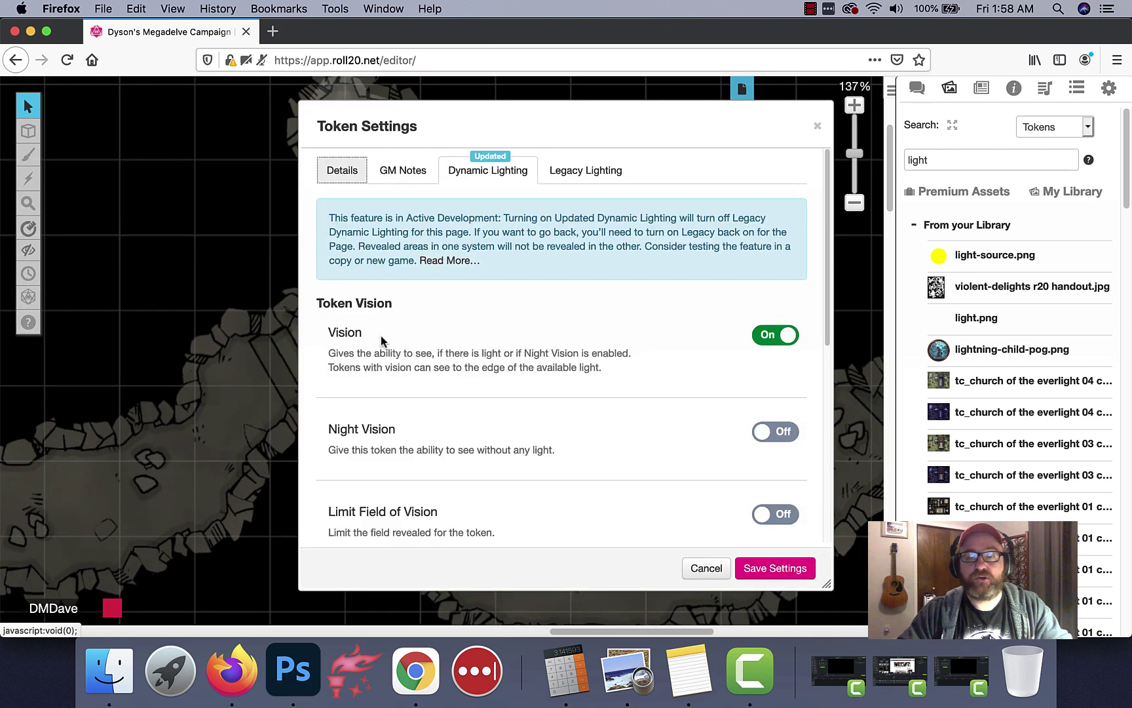
{"action": "left_click", "coordinate": [477, 176]}
{"action": "left_click", "coordinate": [775, 433]}
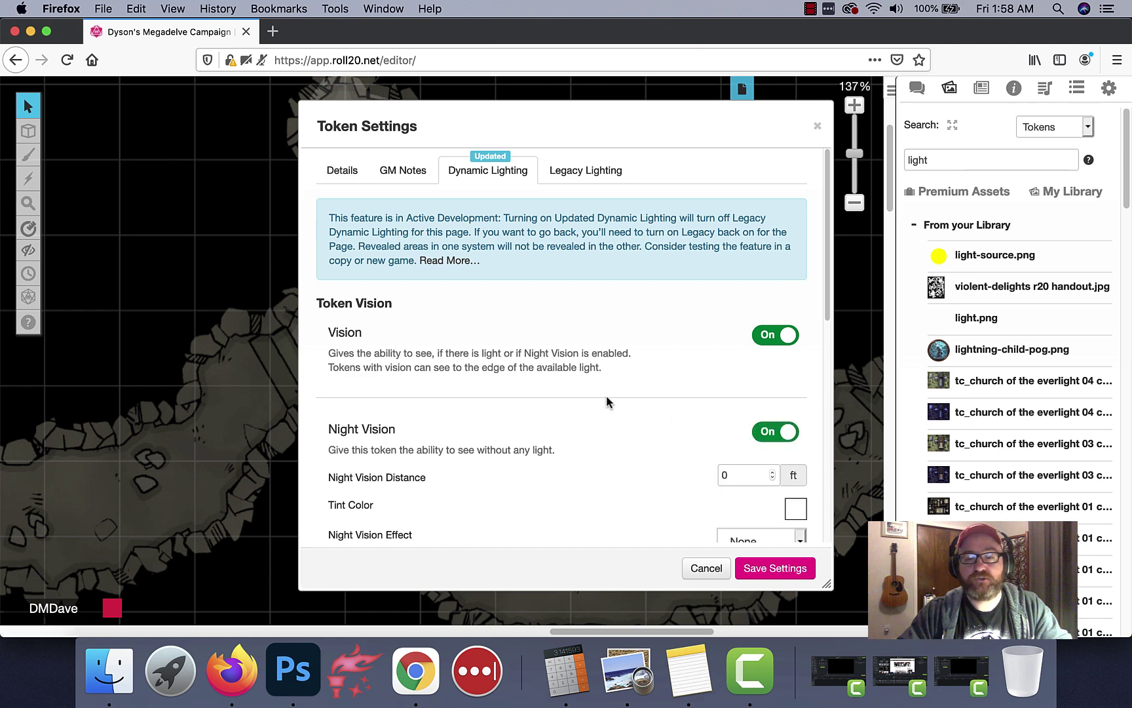
{"action": "scroll", "coordinate": [649, 393], "scroll_direction": "down", "scroll_amount": 3}
{"action": "left_click_drag", "start_coordinate": [745, 374], "coordinate": [634, 375]}
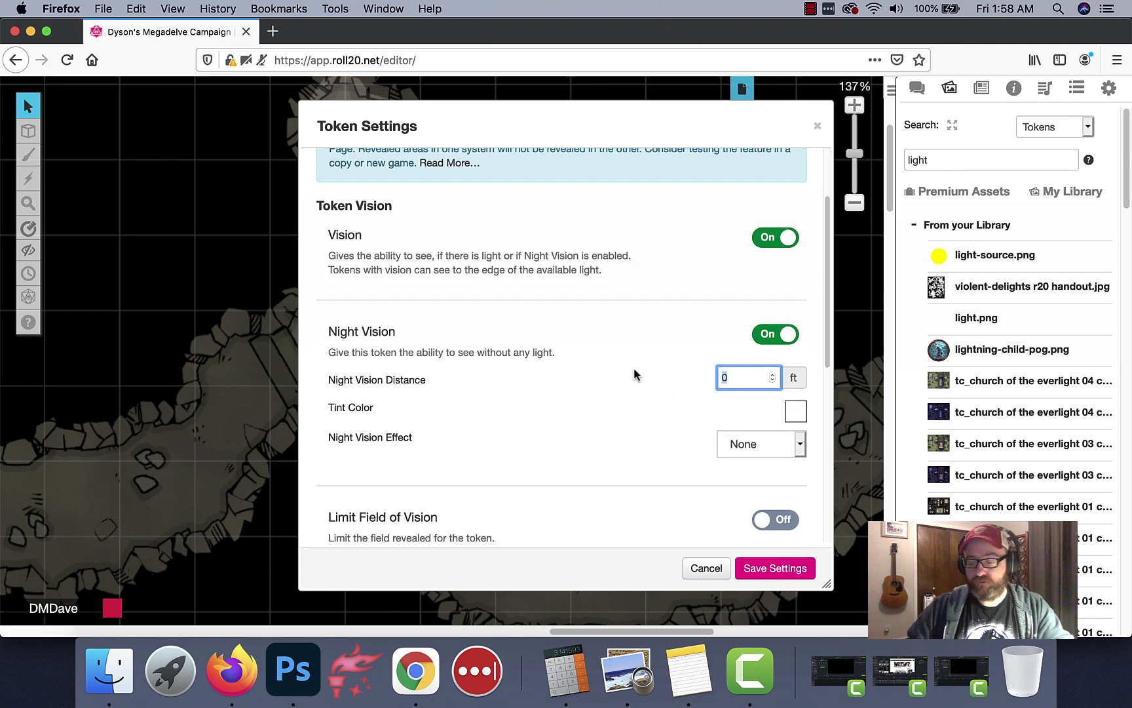
{"action": "type", "text": "60"}
{"action": "left_click", "coordinate": [620, 410]}
{"action": "left_click", "coordinate": [772, 575]}
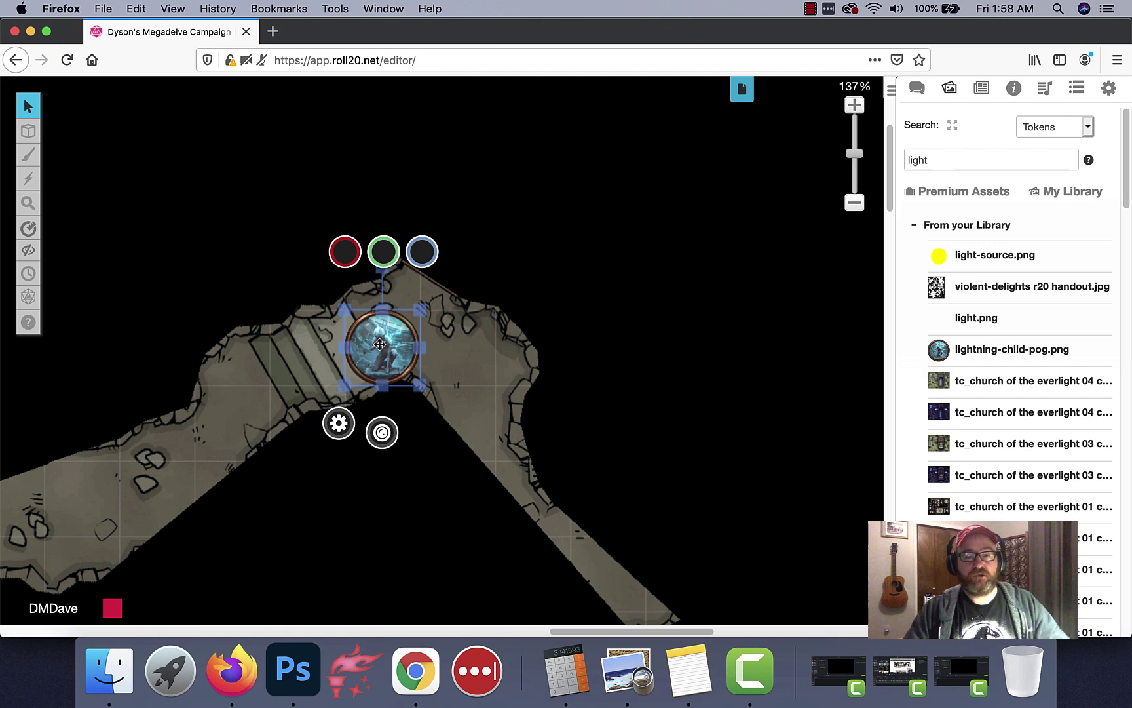
Drag the token left and right along the cave passage, undoing one move, to test its sight
{"action": "left_click_drag", "start_coordinate": [379, 344], "coordinate": [306, 346]}
{"action": "scroll", "coordinate": [459, 328], "scroll_direction": "left", "scroll_amount": 5}
{"action": "scroll", "coordinate": [564, 299], "scroll_direction": "up", "scroll_amount": 5}
{"action": "scroll", "coordinate": [565, 299], "scroll_direction": "right", "scroll_amount": 4}
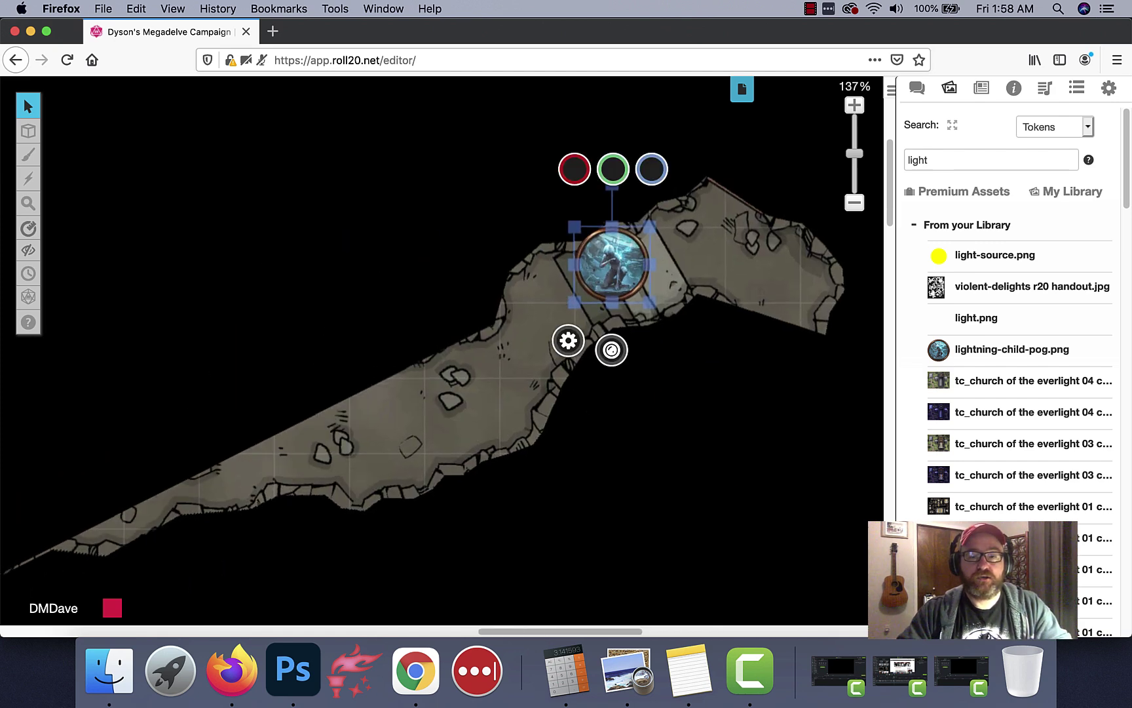
{"action": "scroll", "coordinate": [564, 312], "scroll_direction": "right", "scroll_amount": 3}
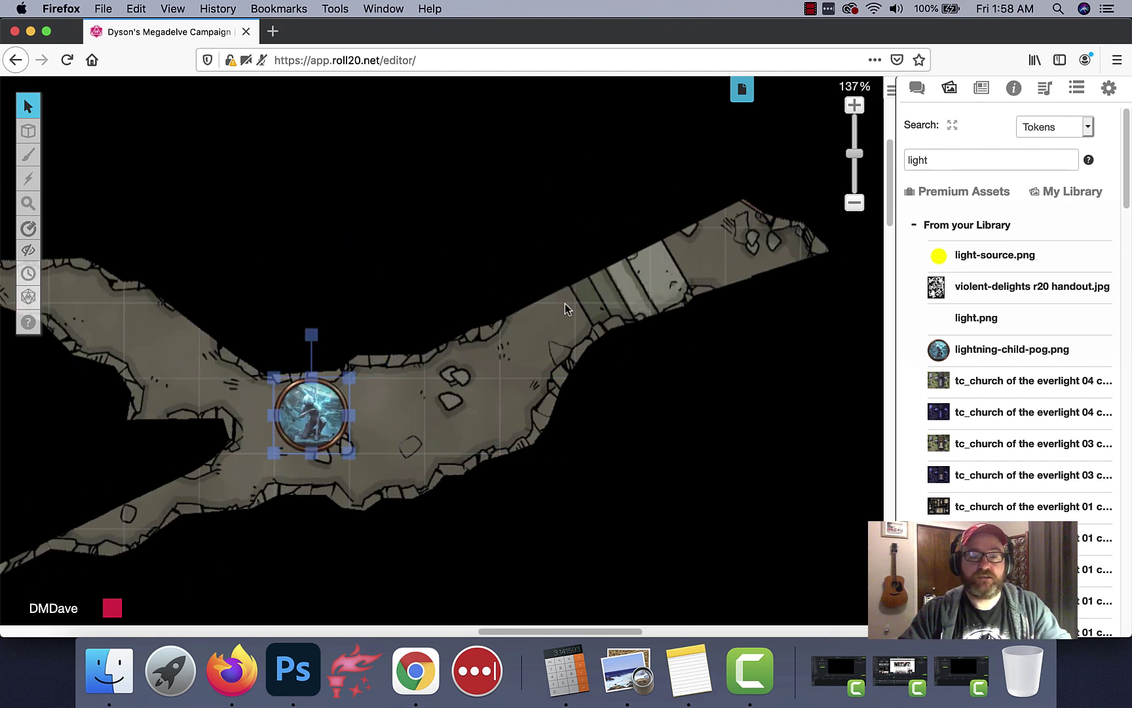
{"action": "scroll", "coordinate": [564, 311], "scroll_direction": "down", "scroll_amount": 4}
{"action": "scroll", "coordinate": [564, 311], "scroll_direction": "left", "scroll_amount": 4}
{"action": "scroll", "coordinate": [638, 216], "scroll_direction": "right", "scroll_amount": 2}
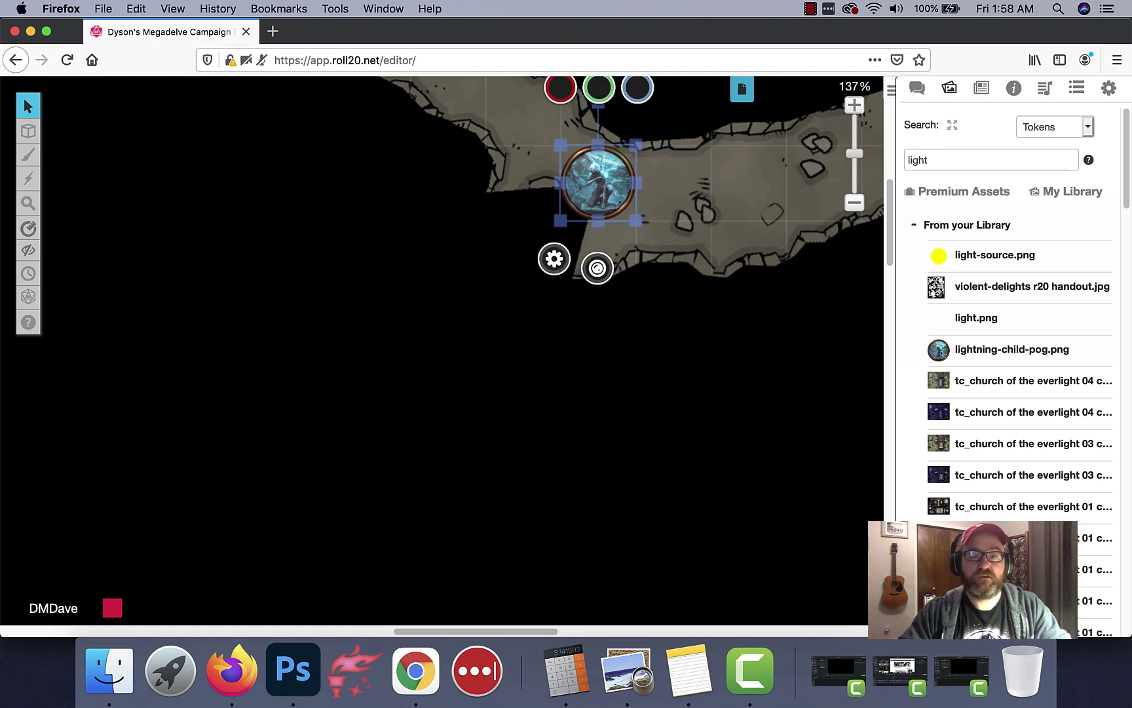
{"action": "left_click_drag", "start_coordinate": [597, 190], "coordinate": [671, 190]}
{"action": "key", "text": "ctrl+z"}
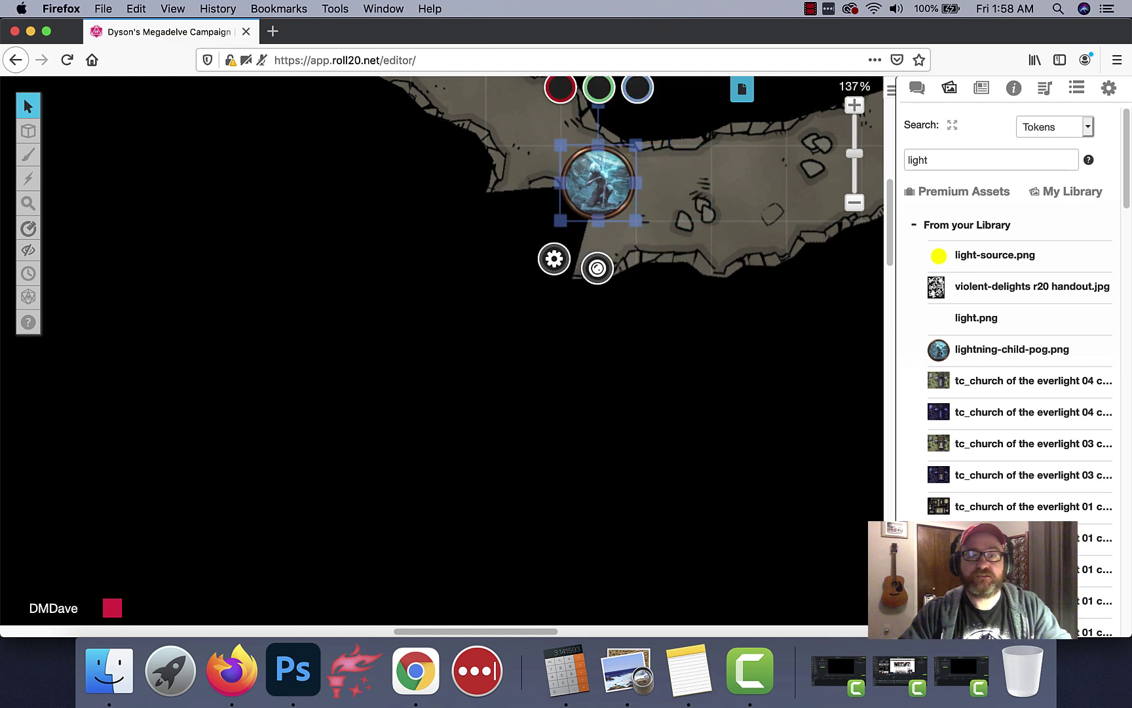
{"action": "scroll", "coordinate": [677, 221], "scroll_direction": "up", "scroll_amount": 3}
{"action": "scroll", "coordinate": [677, 222], "scroll_direction": "right", "scroll_amount": 2}
{"action": "scroll", "coordinate": [476, 259], "scroll_direction": "down", "scroll_amount": 2}
{"action": "scroll", "coordinate": [475, 259], "scroll_direction": "right", "scroll_amount": 2}
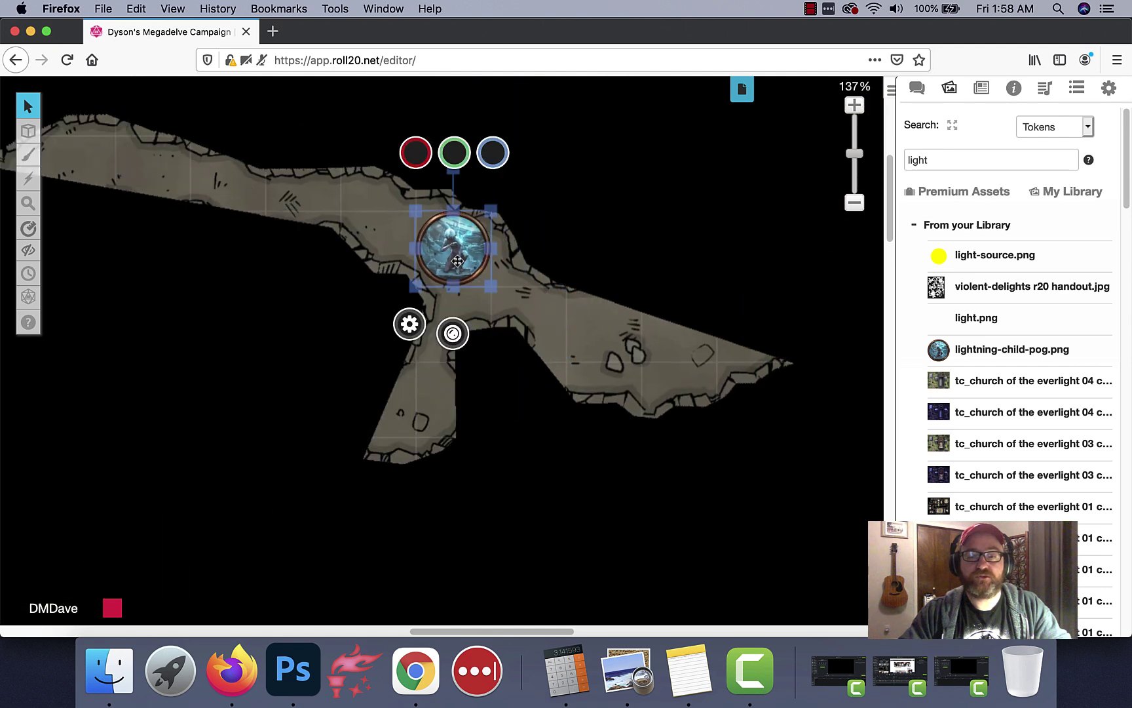
{"action": "scroll", "coordinate": [476, 259], "scroll_direction": "up", "scroll_amount": 5}
{"action": "left_click_drag", "start_coordinate": [436, 400], "coordinate": [306, 479]}
{"action": "scroll", "coordinate": [506, 349], "scroll_direction": "down", "scroll_amount": 3}
{"action": "scroll", "coordinate": [506, 348], "scroll_direction": "left", "scroll_amount": 3}
Step the token left and down the winding passage with the arrow keys
{"action": "left_click", "coordinate": [505, 349]}
{"action": "key", "text": "Left"}
{"action": "key", "text": "Left"}
{"action": "key", "text": "Left"}
{"action": "key", "text": "Left"}
{"action": "key", "text": "Down"}
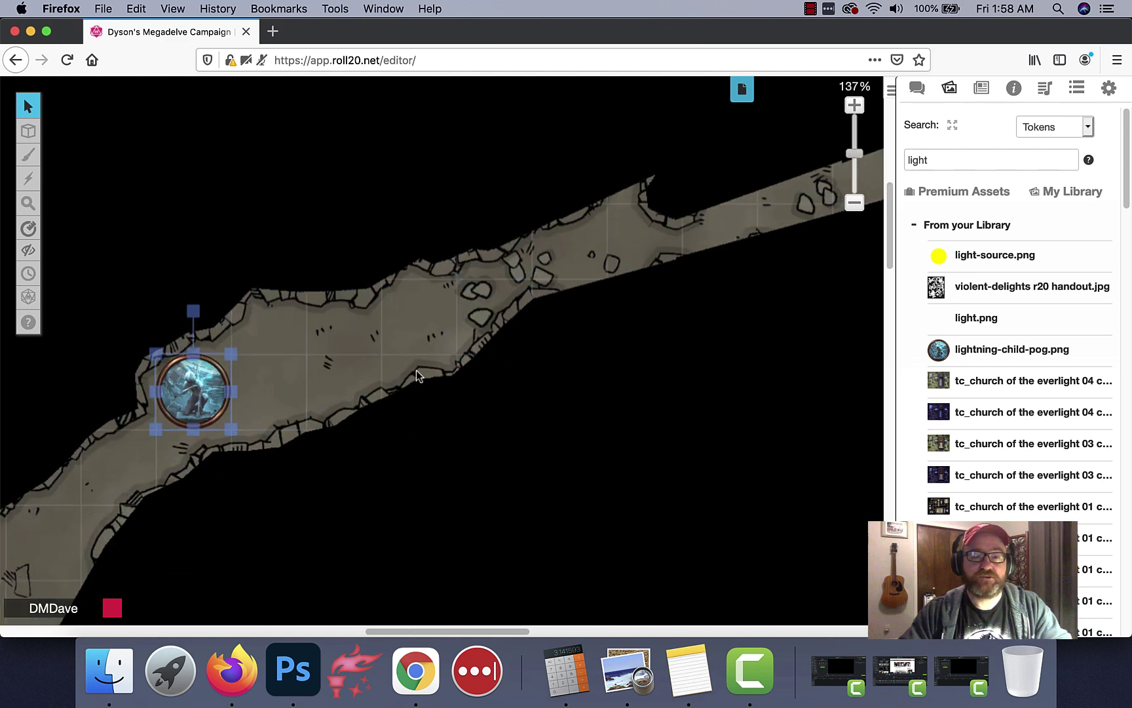
{"action": "scroll", "coordinate": [411, 374], "scroll_direction": "down", "scroll_amount": 2}
{"action": "scroll", "coordinate": [410, 374], "scroll_direction": "left", "scroll_amount": 4}
{"action": "key", "text": "Left"}
{"action": "key", "text": "Down"}
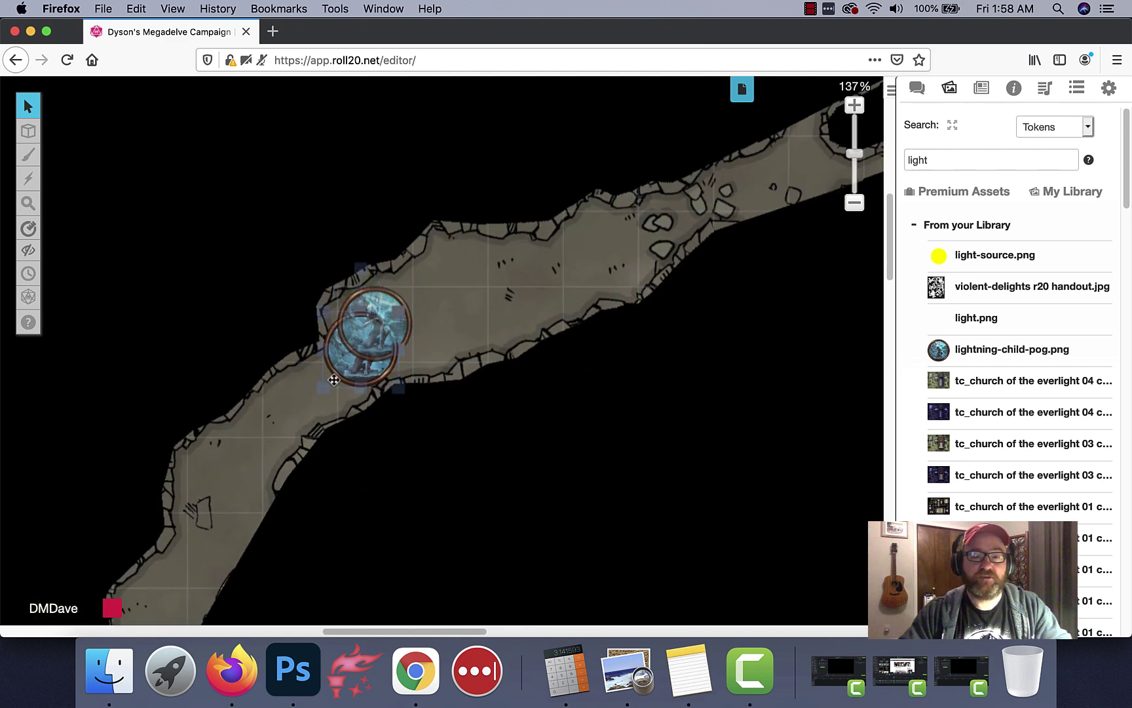
{"action": "scroll", "coordinate": [388, 388], "scroll_direction": "down", "scroll_amount": 4}
{"action": "scroll", "coordinate": [388, 388], "scroll_direction": "left", "scroll_amount": 3}
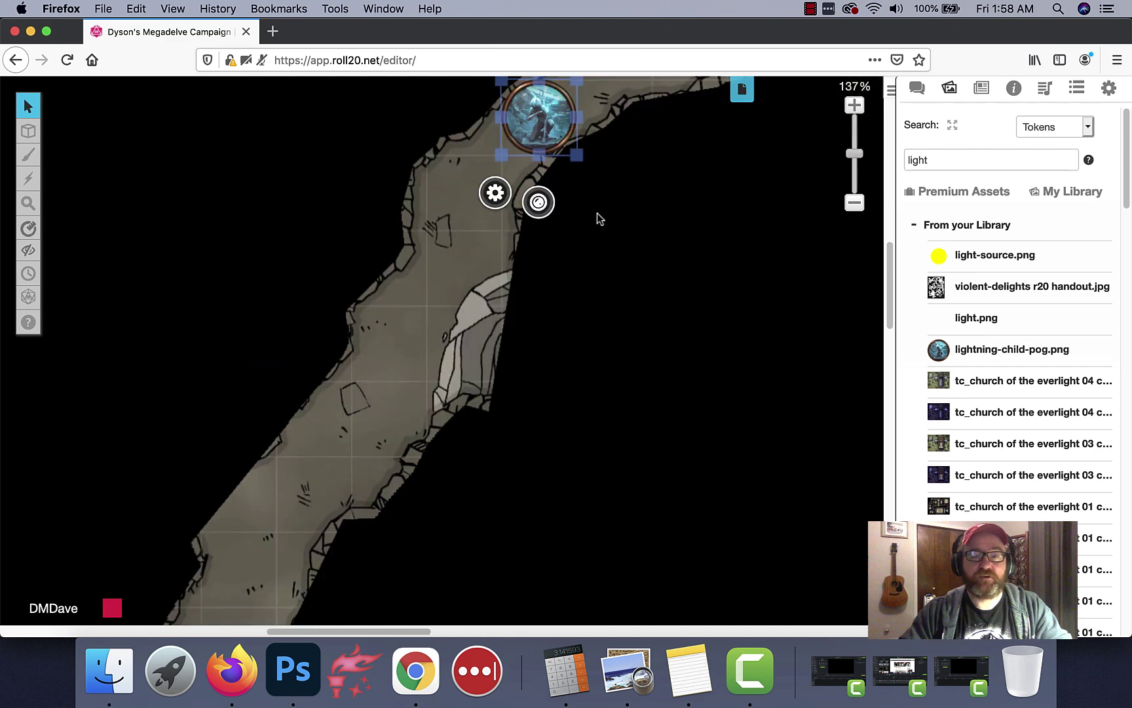
{"action": "key", "text": "Left"}
{"action": "key", "text": "Down"}
{"action": "key", "text": "Down"}
{"action": "key", "text": "Down"}
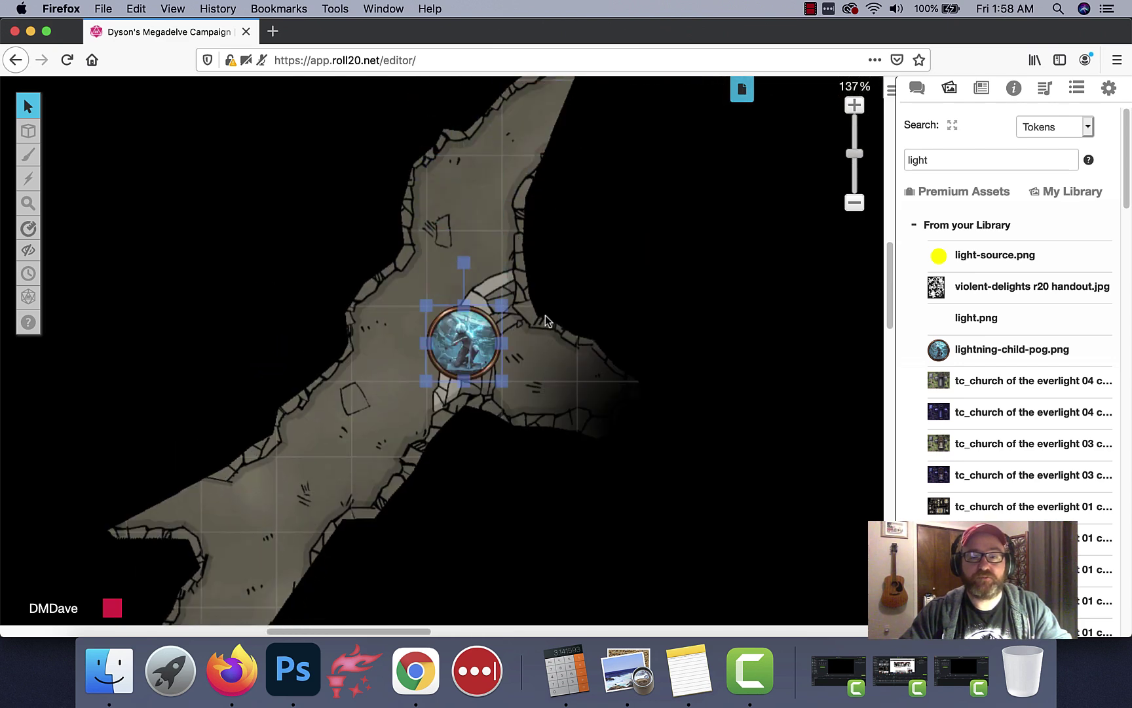
{"action": "key", "text": "Right"}
{"action": "key", "text": "Left"}
{"action": "key", "text": "Left"}
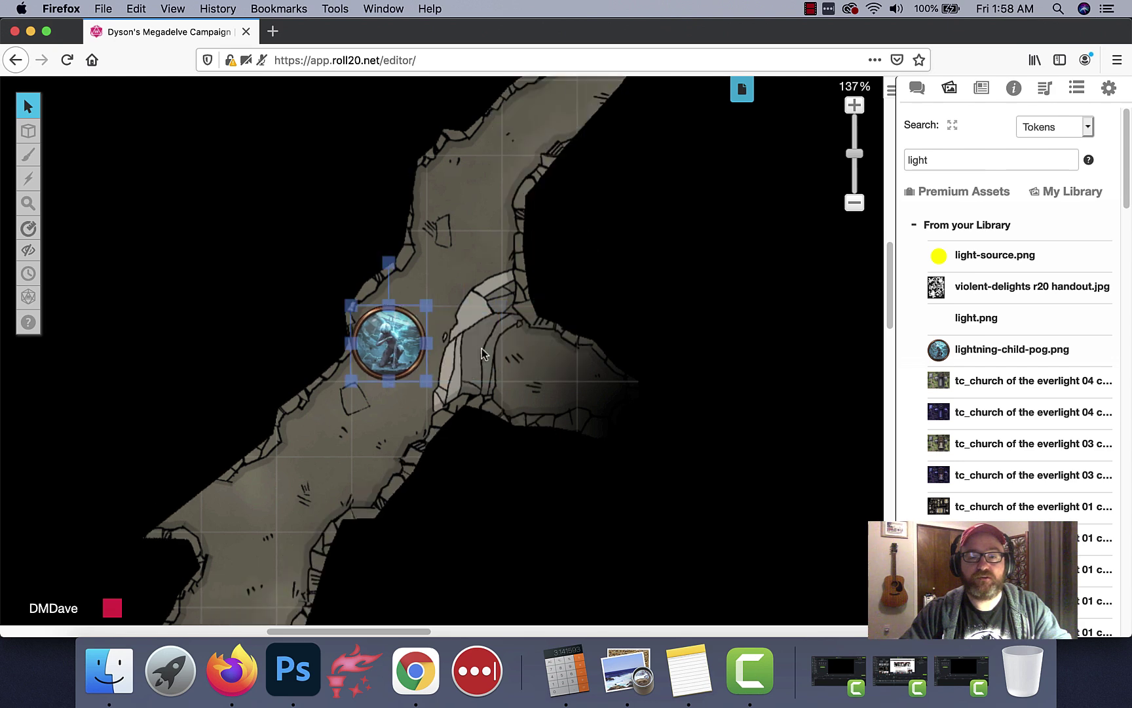
{"action": "key", "text": "Down"}
{"action": "key", "text": "Left"}
{"action": "key", "text": "Down"}
{"action": "scroll", "coordinate": [458, 347], "scroll_direction": "down", "scroll_amount": 3}
{"action": "scroll", "coordinate": [459, 347], "scroll_direction": "left", "scroll_amount": 2}
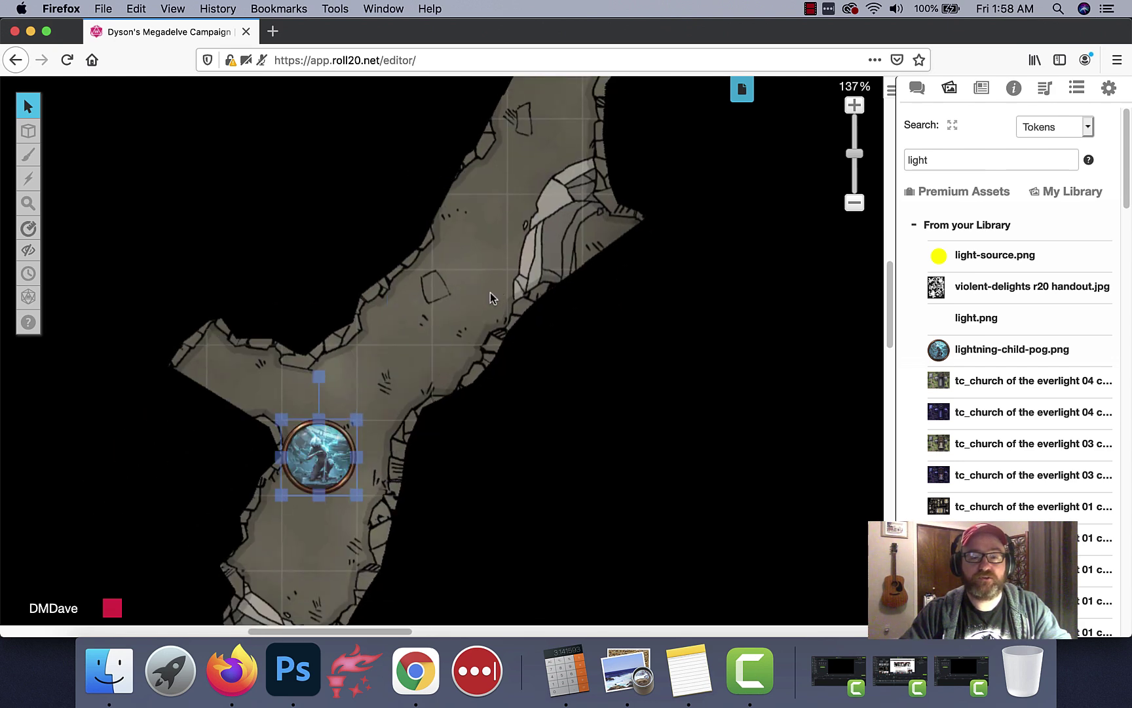
{"action": "scroll", "coordinate": [423, 331], "scroll_direction": "down", "scroll_amount": 5}
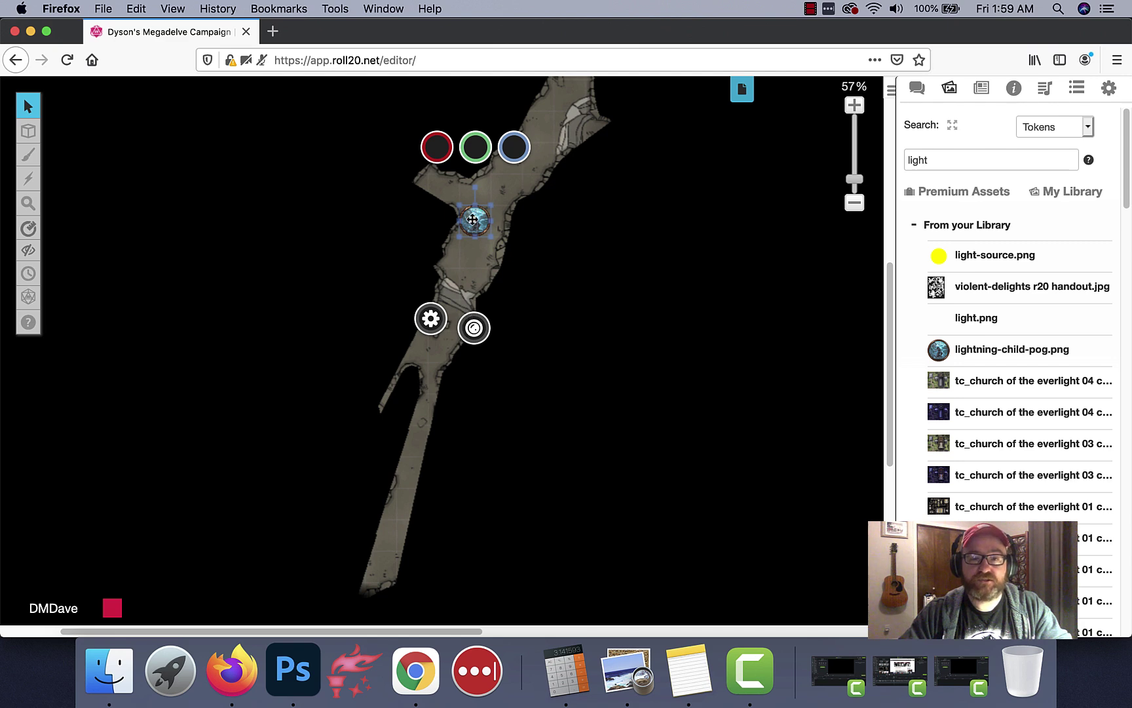
Set the token's Night Vision Effect to Dimming and save
{"action": "double_click", "coordinate": [474, 223]}
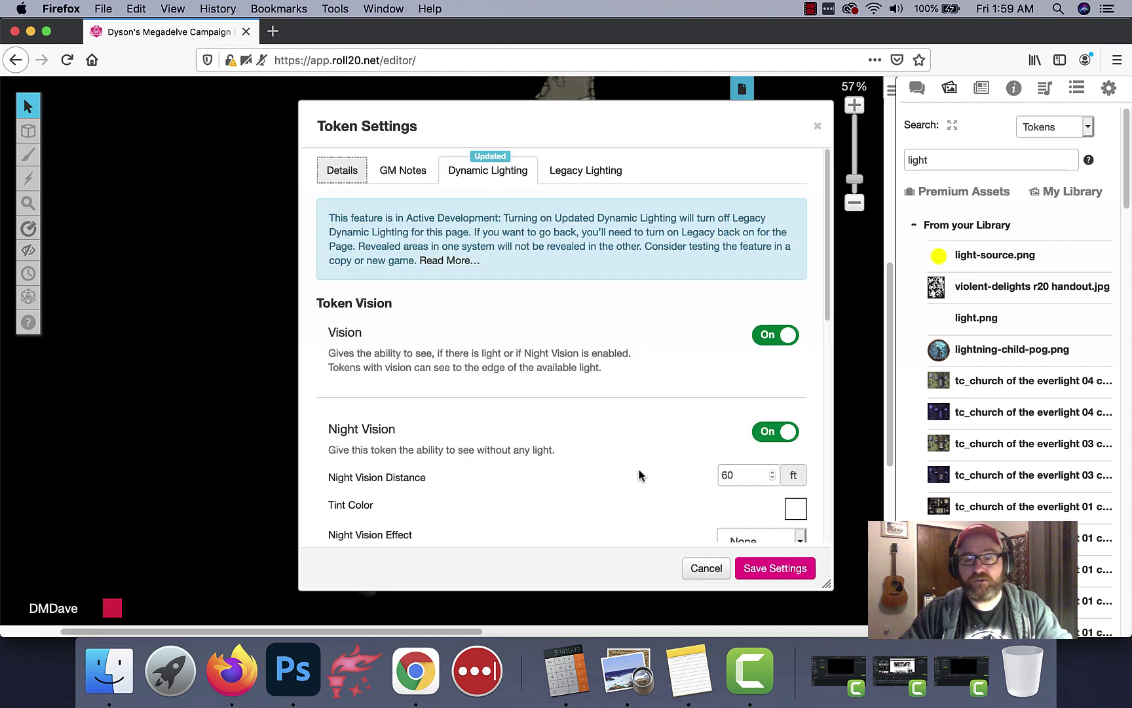
{"action": "scroll", "coordinate": [645, 472], "scroll_direction": "down", "scroll_amount": 3}
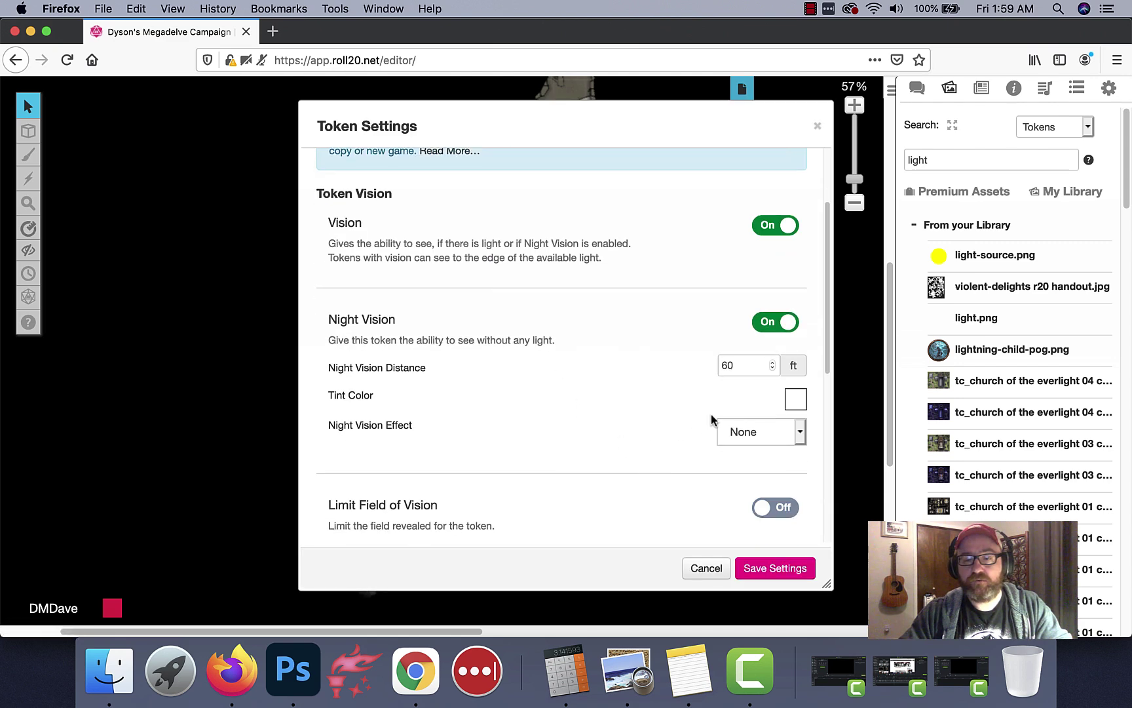
{"action": "left_click", "coordinate": [764, 435]}
{"action": "left_click", "coordinate": [761, 447]}
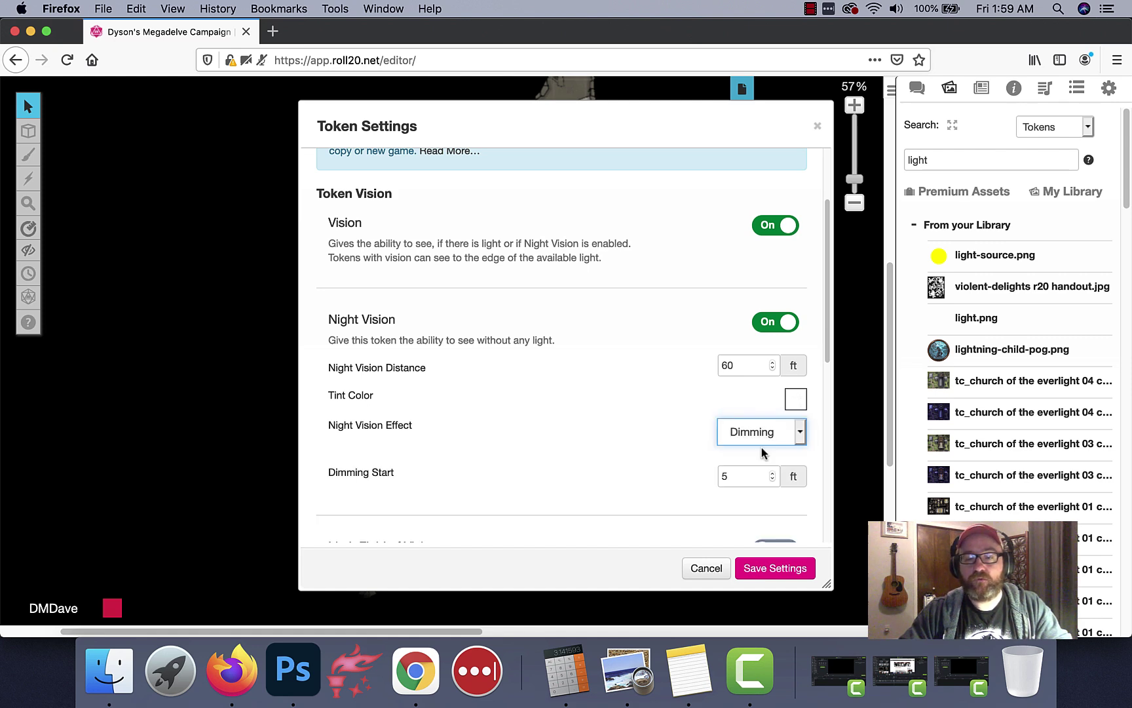
{"action": "left_click", "coordinate": [768, 571]}
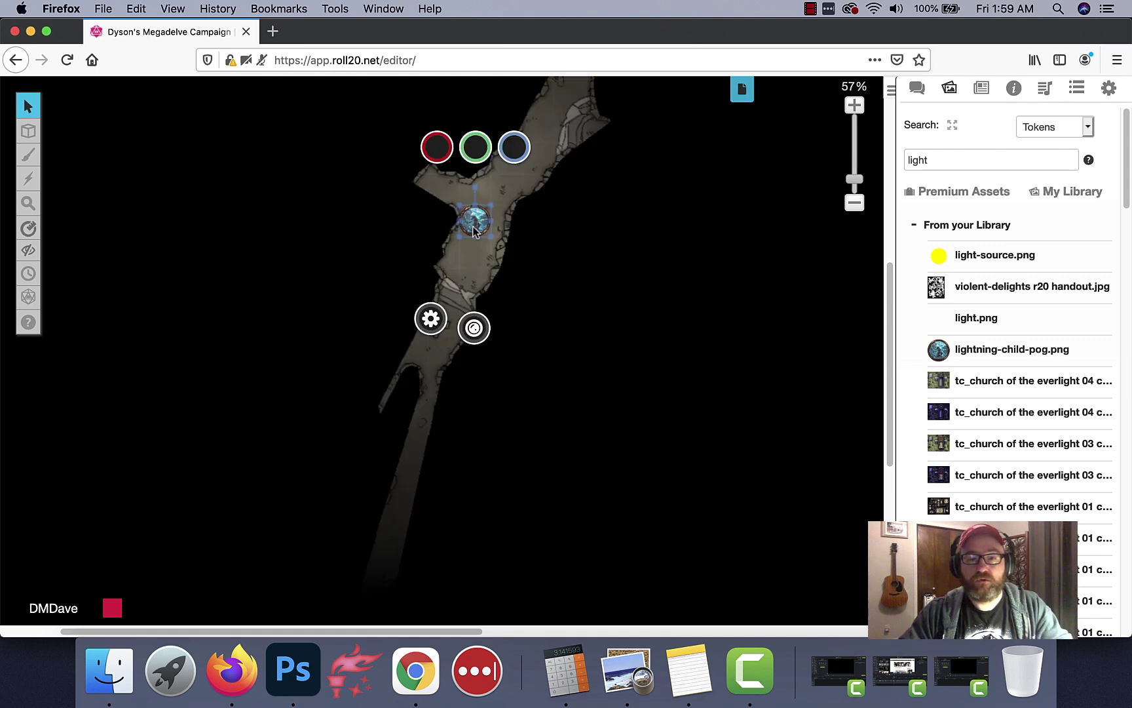
Change the token's Night Vision Effect from Dimming to Sharpen and save
{"action": "scroll", "coordinate": [533, 198], "scroll_direction": "up", "scroll_amount": 5}
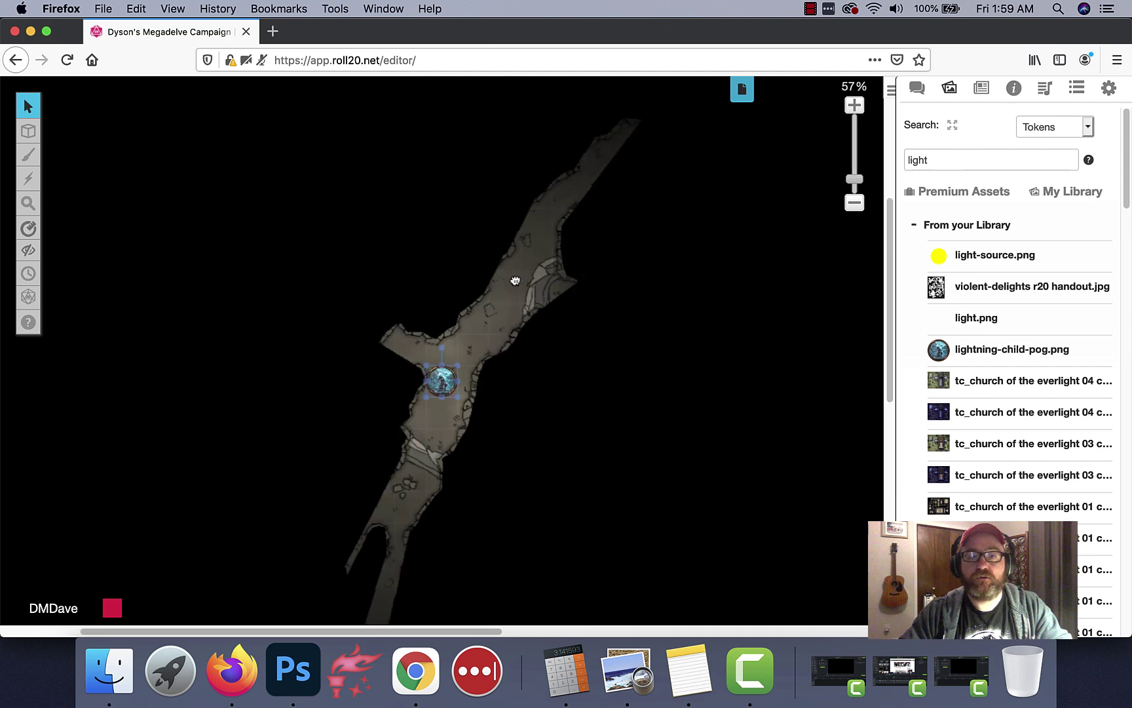
{"action": "scroll", "coordinate": [584, 215], "scroll_direction": "down", "scroll_amount": 4}
{"action": "scroll", "coordinate": [524, 260], "scroll_direction": "down", "scroll_amount": 1}
{"action": "left_click", "coordinate": [498, 262]}
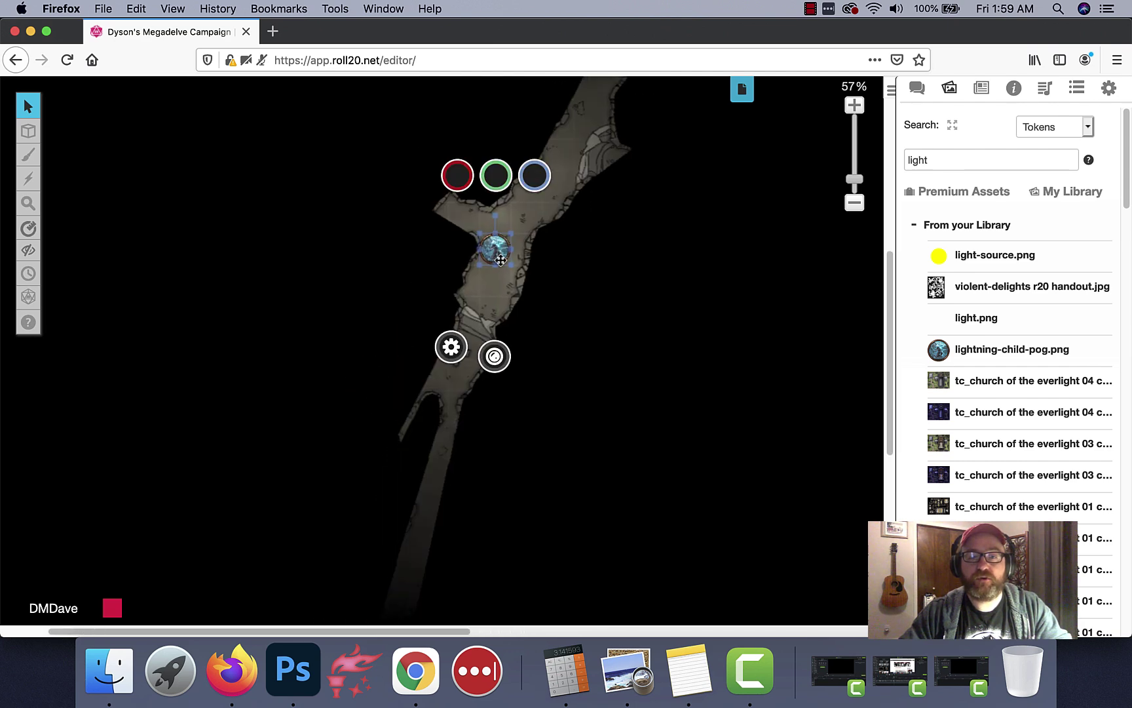
{"action": "double_click", "coordinate": [497, 248]}
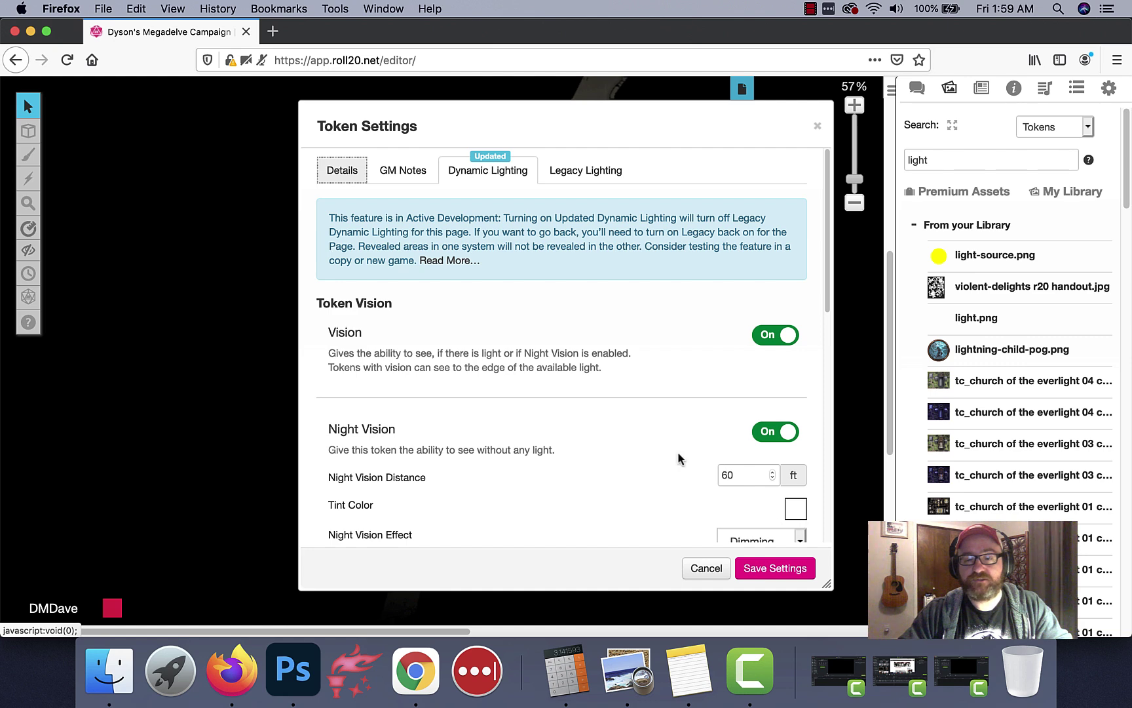
{"action": "scroll", "coordinate": [680, 459], "scroll_direction": "down", "scroll_amount": 2}
{"action": "left_click", "coordinate": [740, 484]}
{"action": "left_click", "coordinate": [757, 491]}
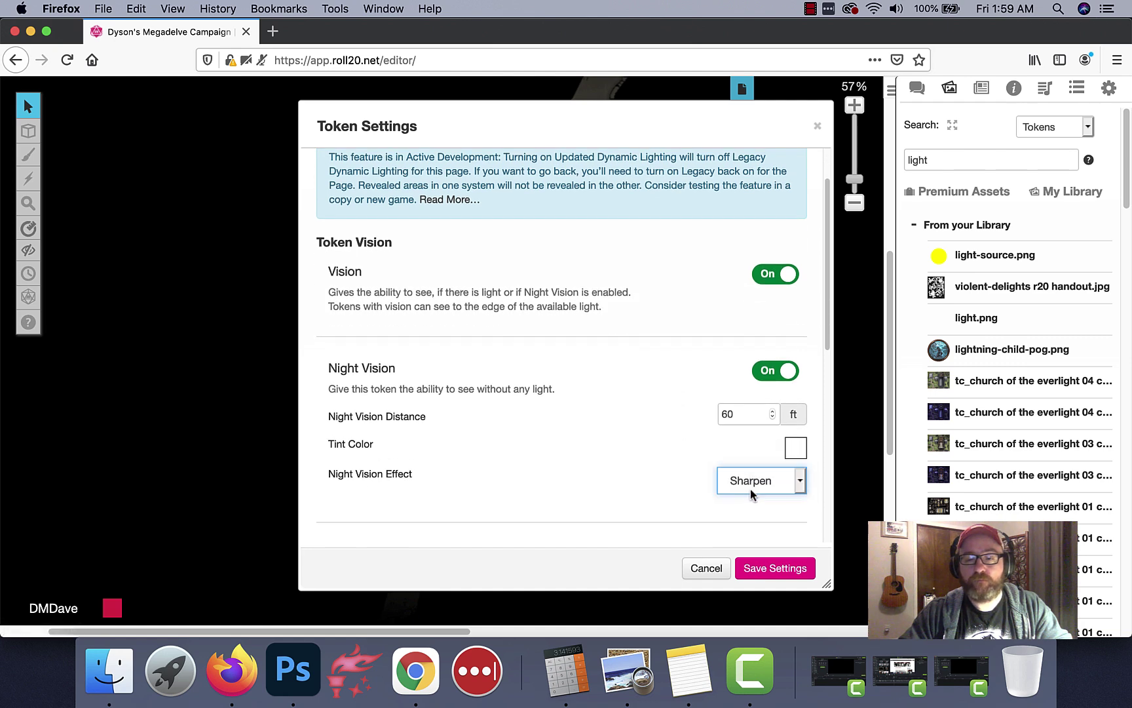
{"action": "left_click", "coordinate": [772, 570]}
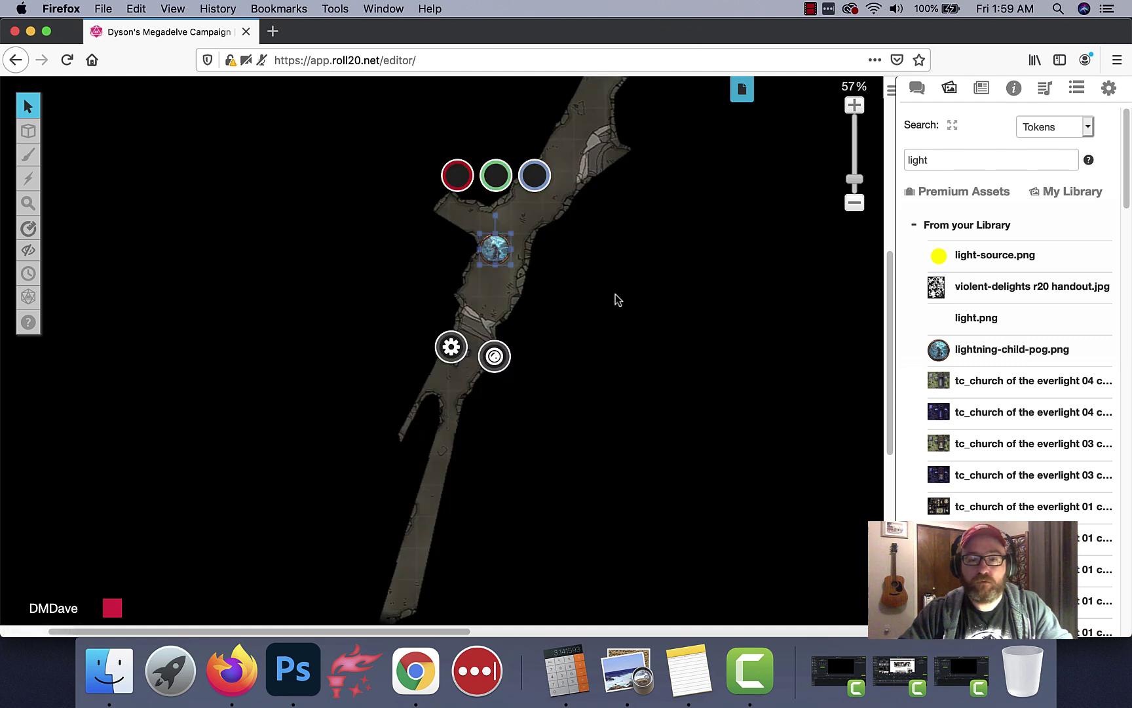
Give the token a Dimming night vision effect with a purple tint
{"action": "double_click", "coordinate": [497, 250]}
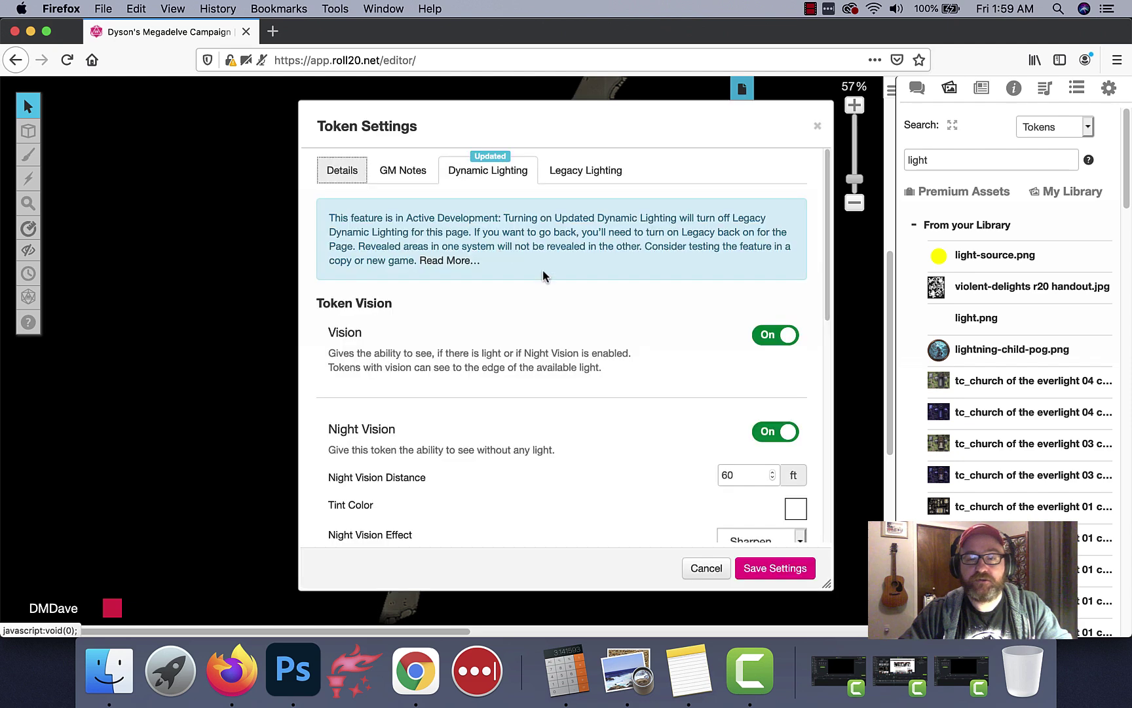
{"action": "scroll", "coordinate": [714, 505], "scroll_direction": "down", "scroll_amount": 3}
{"action": "left_click", "coordinate": [740, 374]}
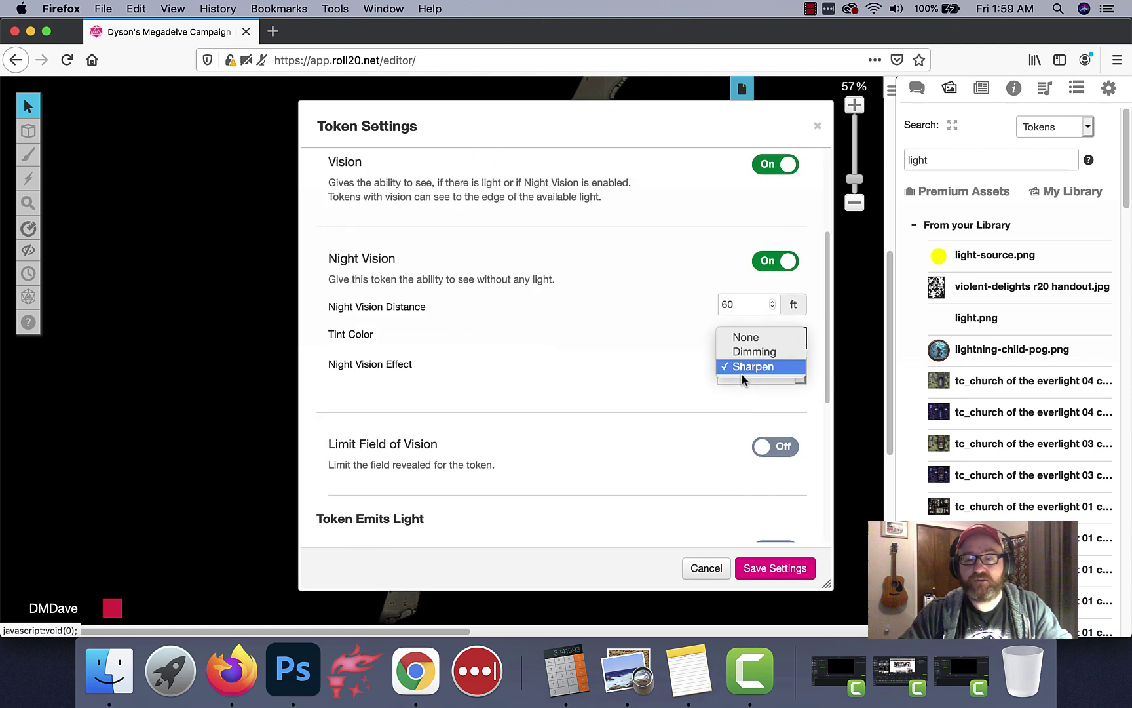
{"action": "left_click", "coordinate": [742, 352]}
{"action": "left_click", "coordinate": [795, 340]}
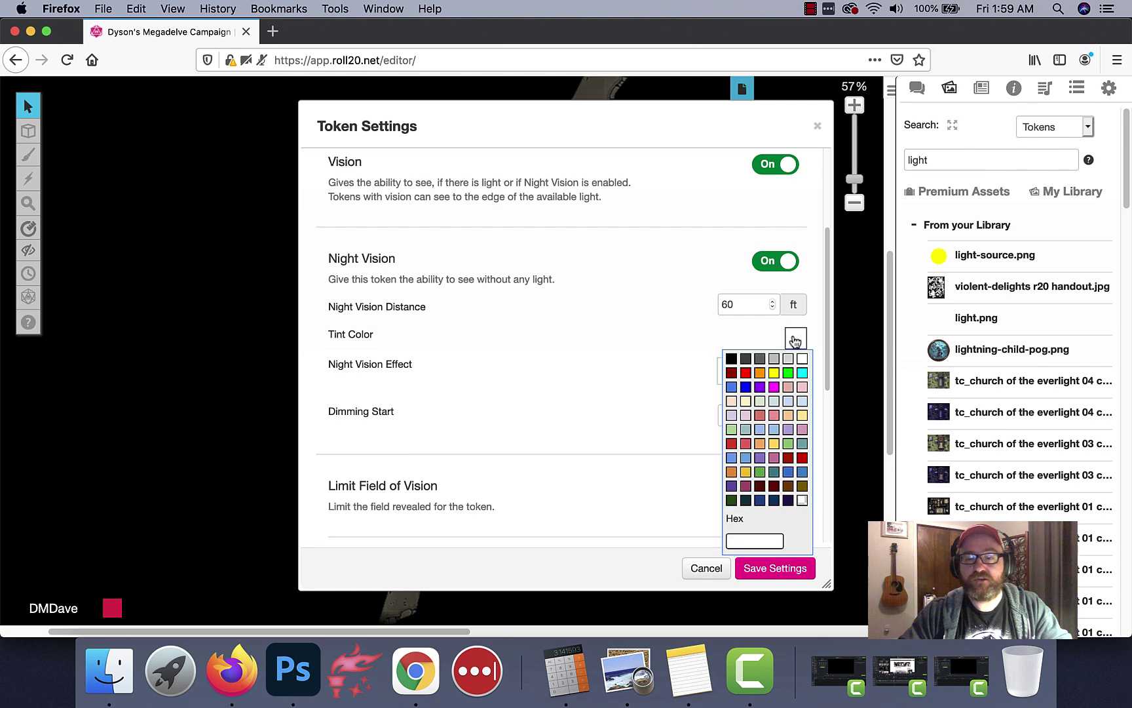
{"action": "left_click", "coordinate": [759, 387]}
{"action": "left_click", "coordinate": [765, 575]}
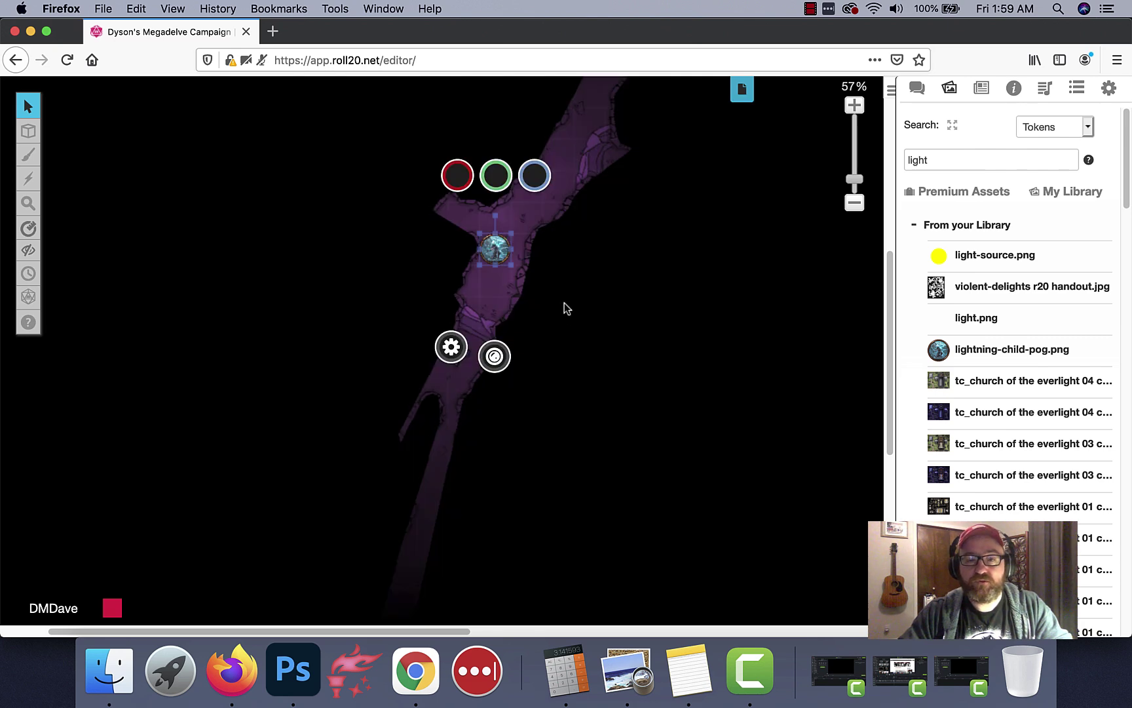
{"action": "left_click", "coordinate": [554, 210]}
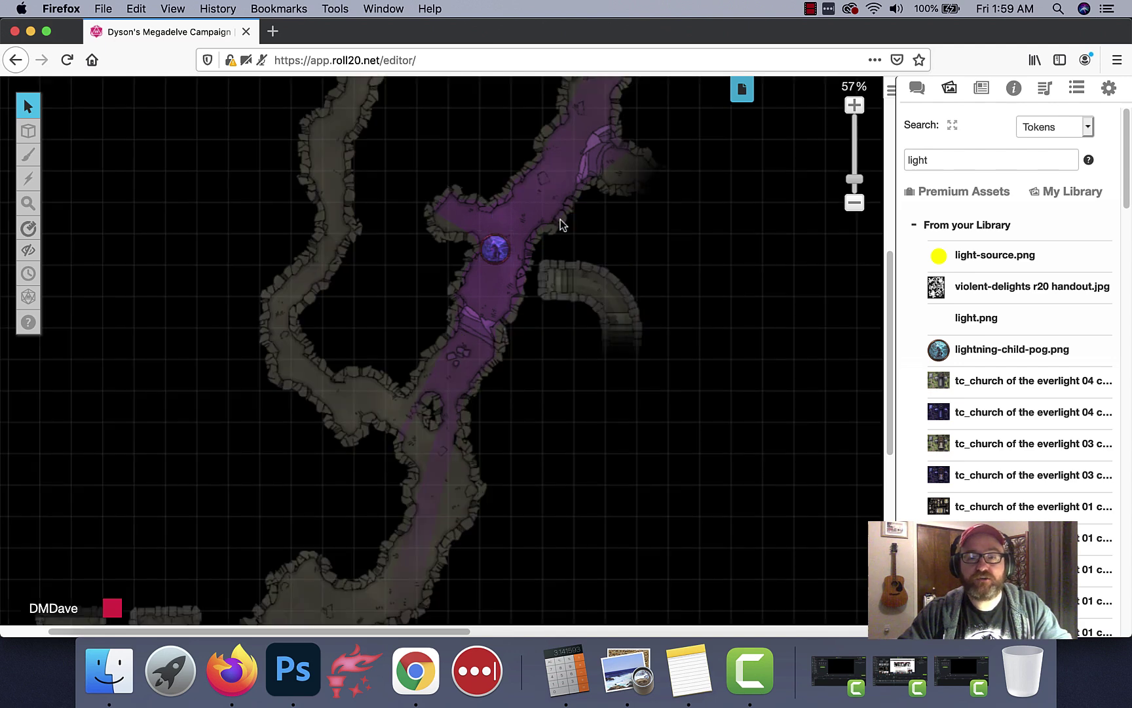
{"action": "scroll", "coordinate": [561, 220], "scroll_direction": "up", "scroll_amount": 3}
Change the token's night vision tint to grey
{"action": "double_click", "coordinate": [472, 329]}
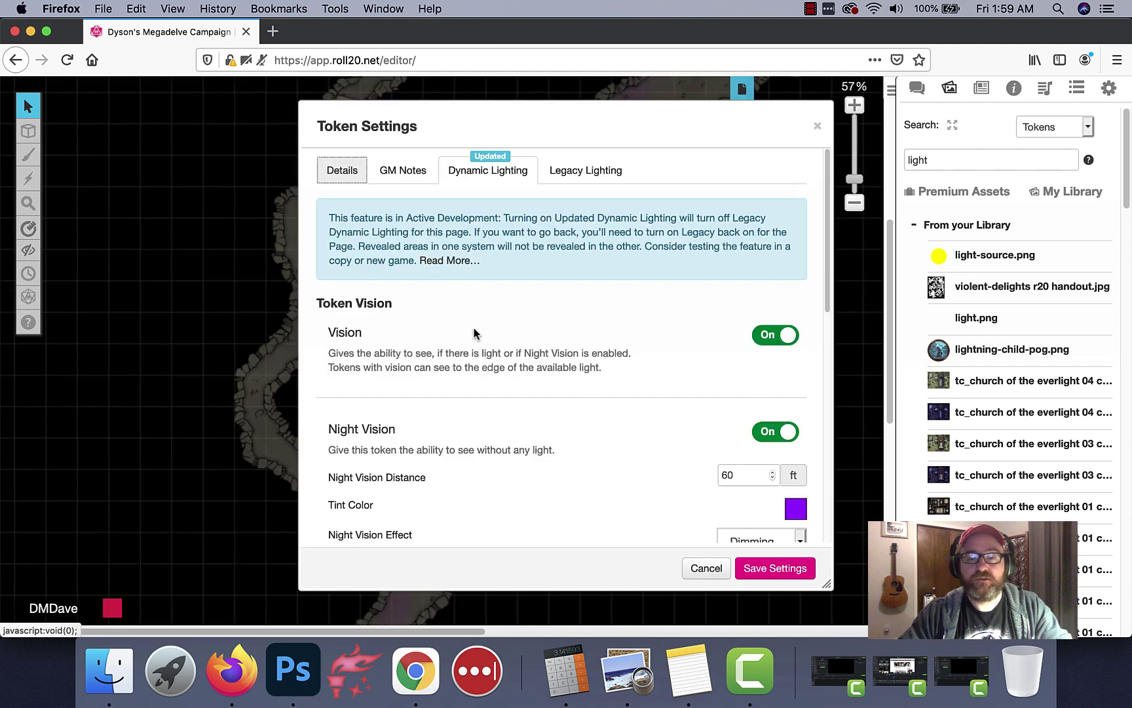
{"action": "left_click", "coordinate": [787, 505]}
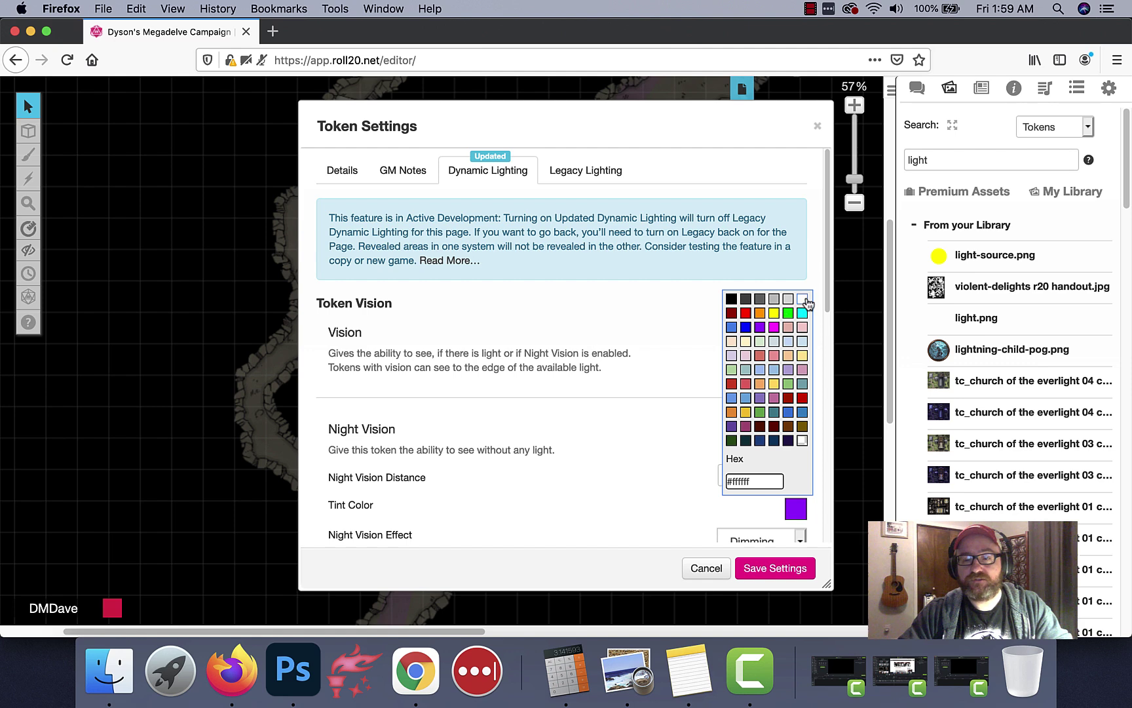
{"action": "left_click", "coordinate": [760, 300]}
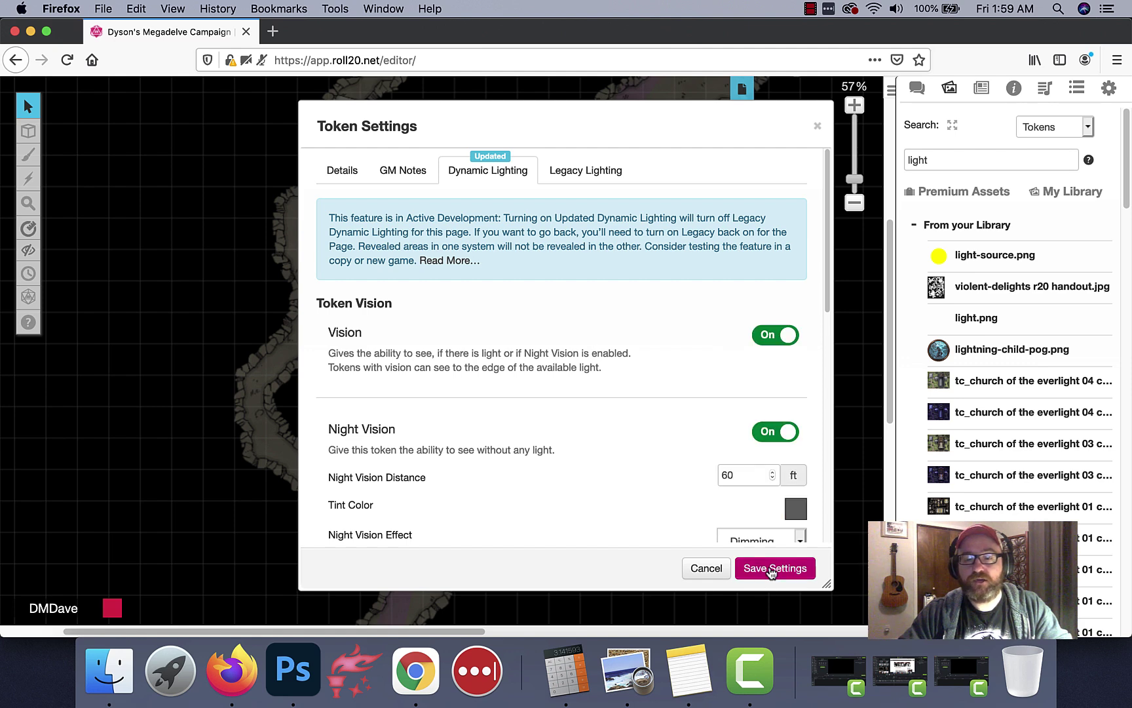
{"action": "left_click", "coordinate": [753, 569]}
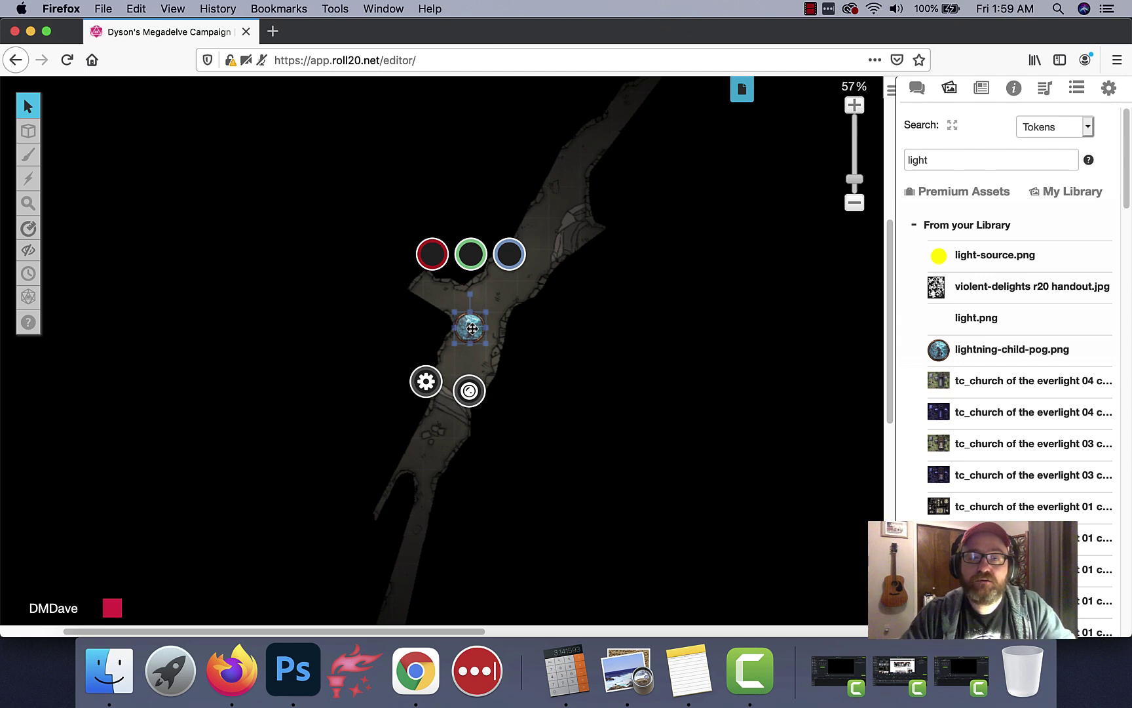
Switch the token's night vision tint to orange
{"action": "double_click", "coordinate": [473, 332]}
{"action": "left_click", "coordinate": [795, 509]}
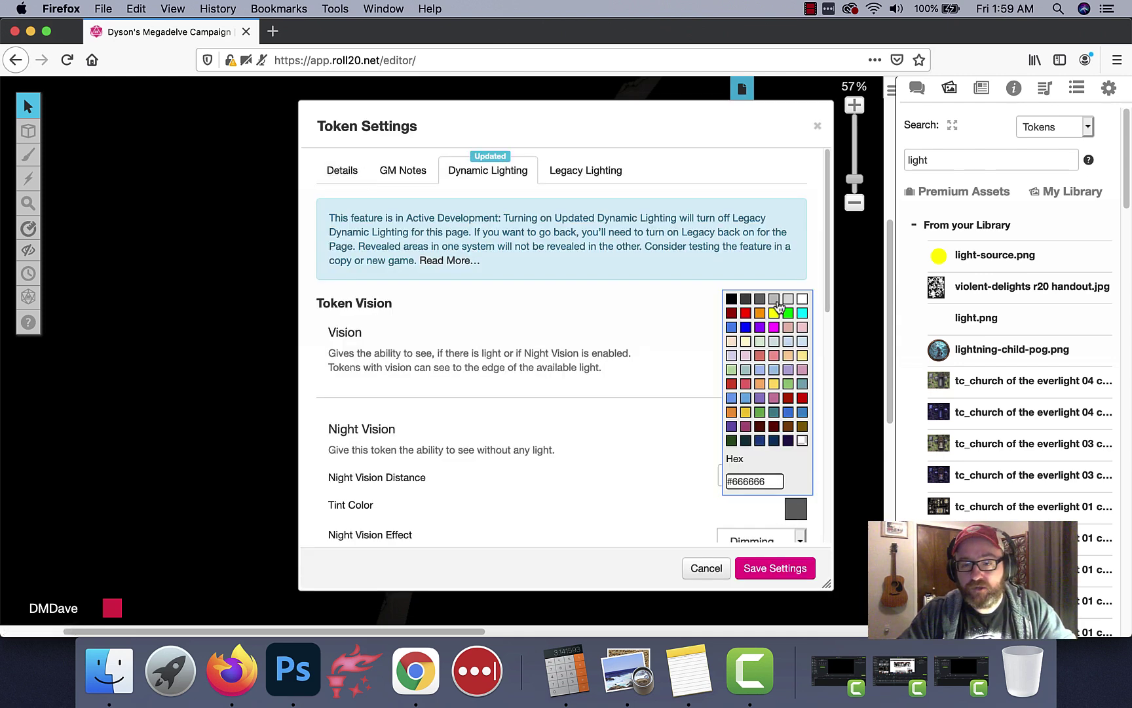
{"action": "left_click", "coordinate": [759, 313]}
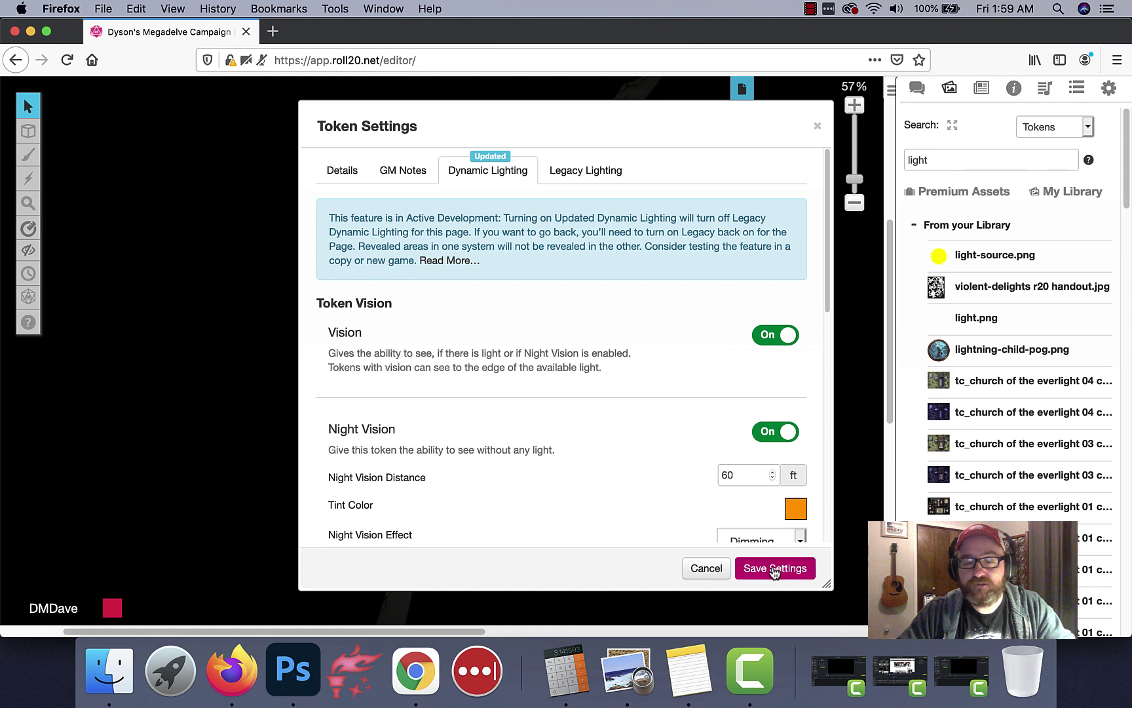
{"action": "left_click", "coordinate": [774, 570]}
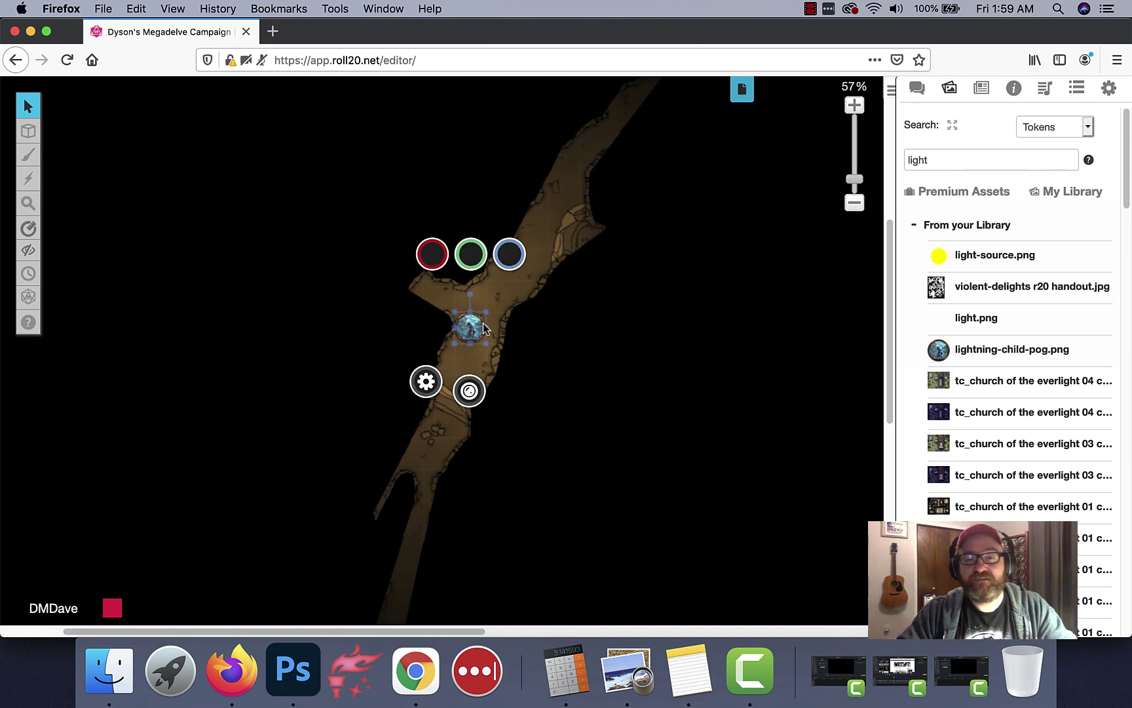
Walk the test token up and right through the first cave corridor
{"action": "key", "text": "Up"}
{"action": "key", "text": "Right"}
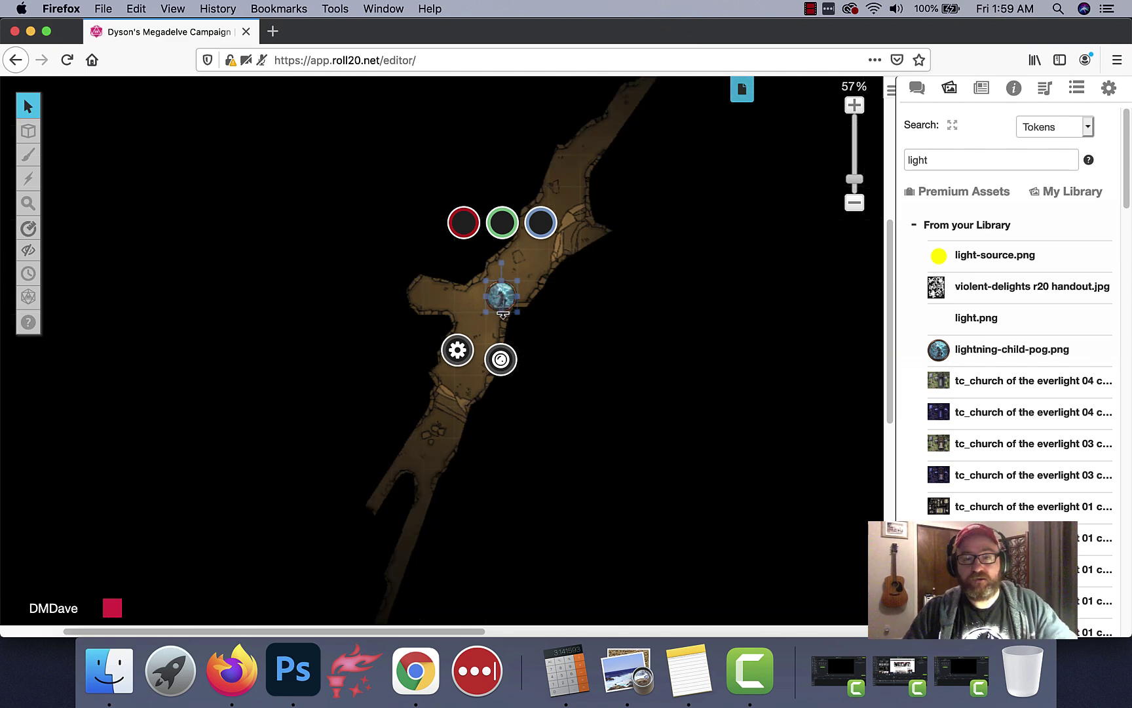
{"action": "key", "text": "Up"}
{"action": "key", "text": "Up"}
{"action": "key", "text": "Right"}
{"action": "key", "text": "Right"}
{"action": "key", "text": "Up"}
{"action": "key", "text": "Up"}
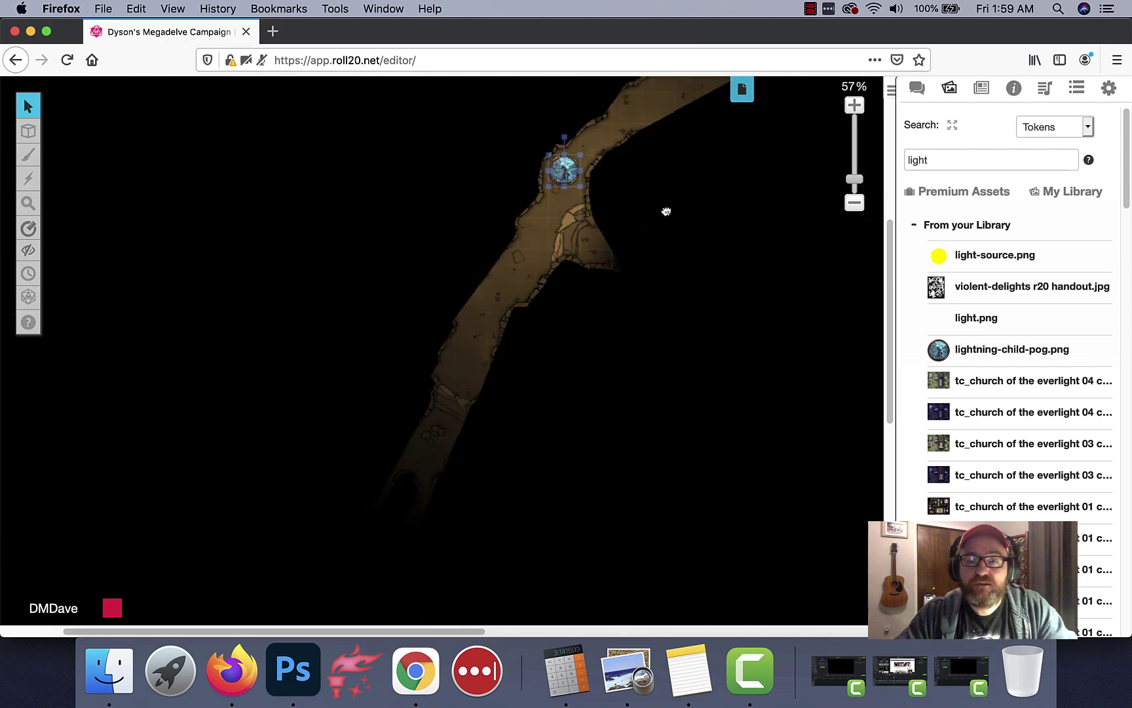
{"action": "scroll", "coordinate": [664, 215], "scroll_direction": "up", "scroll_amount": 5}
{"action": "scroll", "coordinate": [664, 215], "scroll_direction": "right", "scroll_amount": 3}
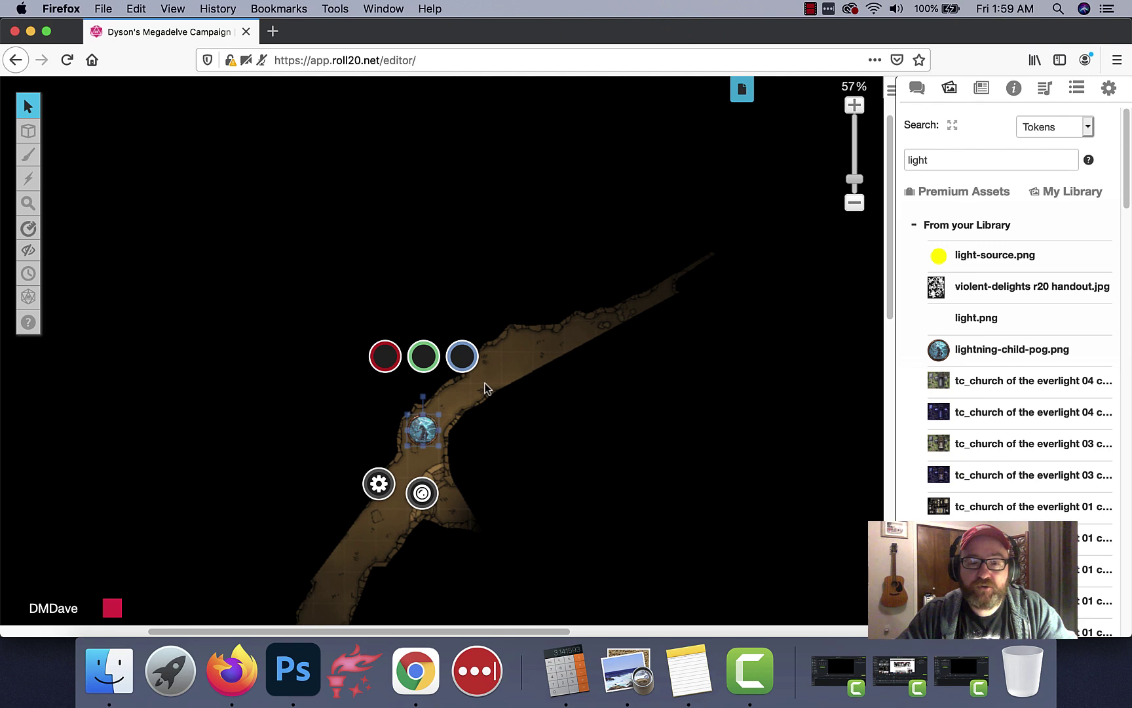
{"action": "left_click_drag", "start_coordinate": [416, 429], "coordinate": [451, 399]}
{"action": "key", "text": "Up"}
{"action": "key", "text": "Right"}
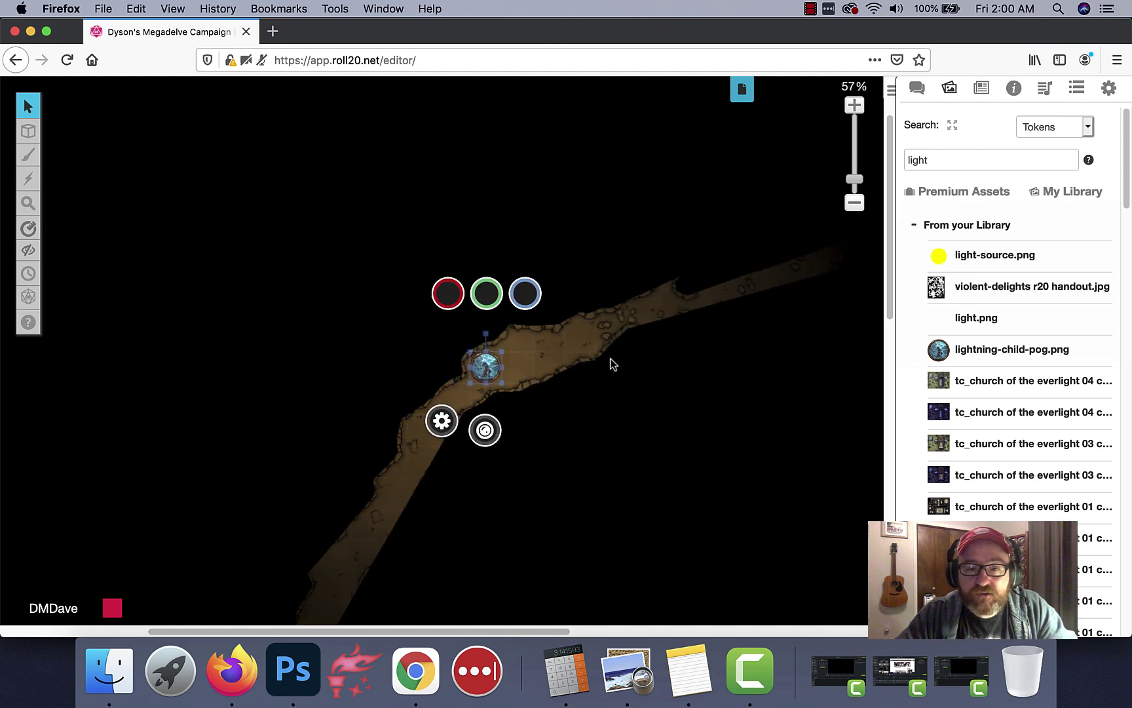
{"action": "scroll", "coordinate": [552, 389], "scroll_direction": "up", "scroll_amount": 2}
{"action": "scroll", "coordinate": [552, 389], "scroll_direction": "right", "scroll_amount": 3}
{"action": "left_click_drag", "start_coordinate": [416, 440], "coordinate": [510, 408]}
Move the token up-right, then nudge it left and right to test the lighting
{"action": "key", "text": "Right"}
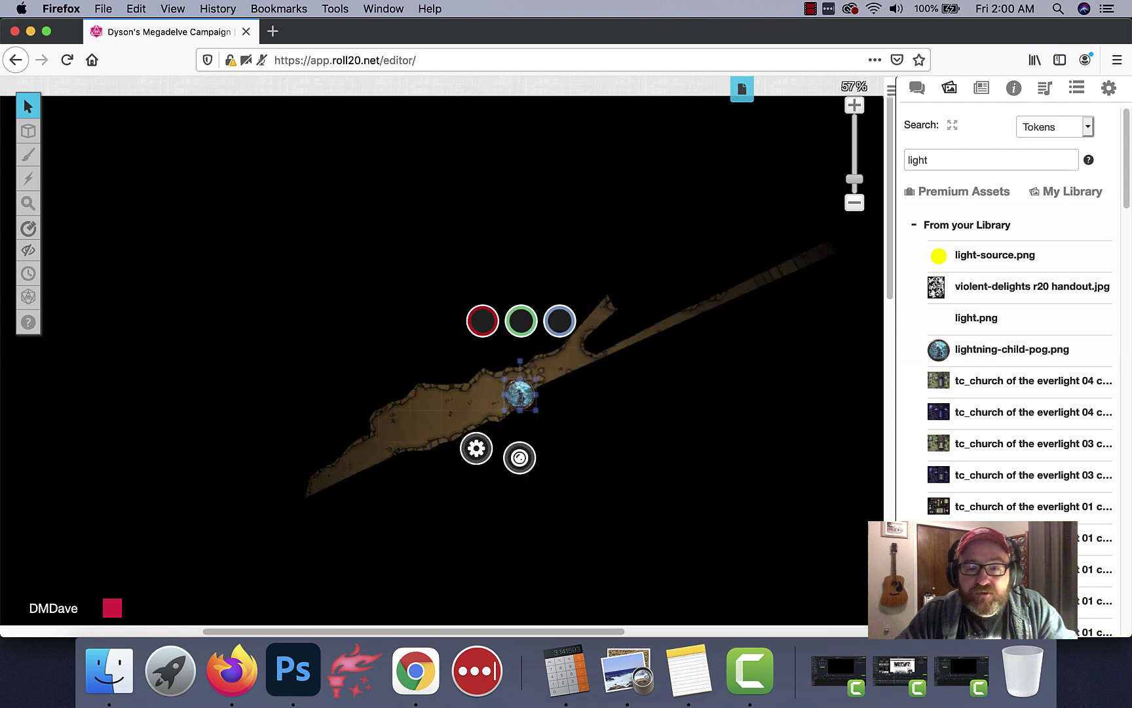
{"action": "left_click_drag", "start_coordinate": [524, 397], "coordinate": [601, 365]}
{"action": "key", "text": "Left"}
{"action": "key", "text": "Right"}
{"action": "key", "text": "Left"}
{"action": "key", "text": "Right"}
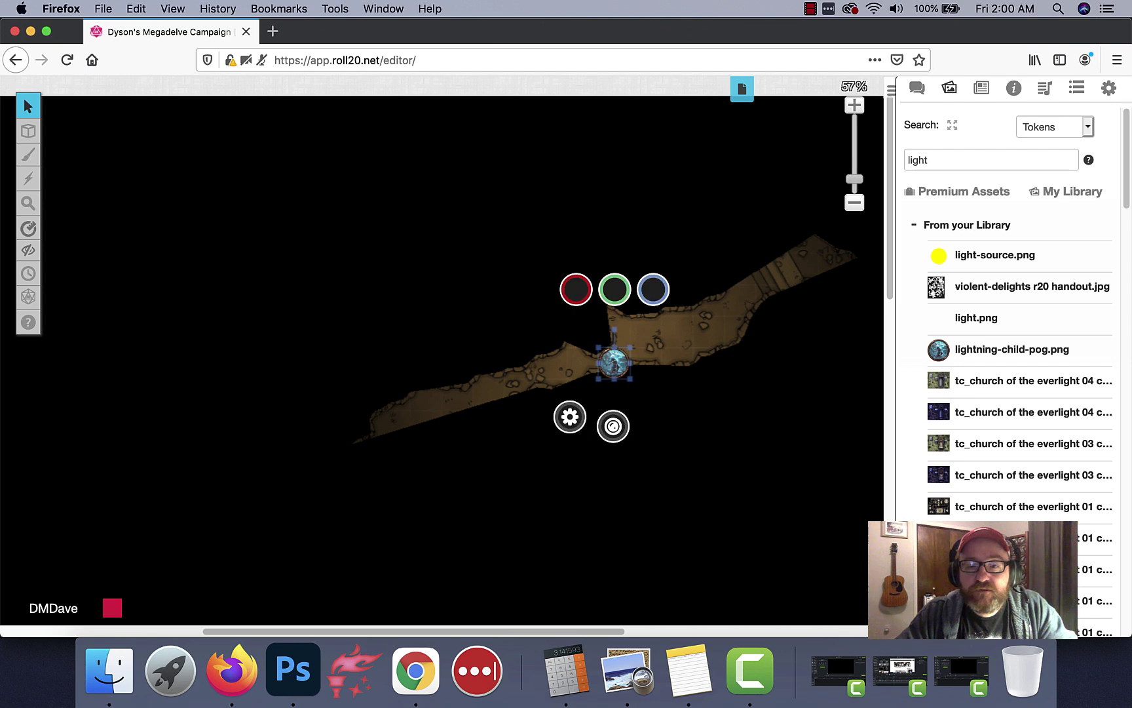
{"action": "scroll", "coordinate": [644, 369], "scroll_direction": "up", "scroll_amount": 2}
{"action": "scroll", "coordinate": [644, 369], "scroll_direction": "up", "scroll_amount": 2}
Walk the token right and up to the corridor's upper end, then onward right
{"action": "key", "text": "Right"}
{"action": "key", "text": "Right"}
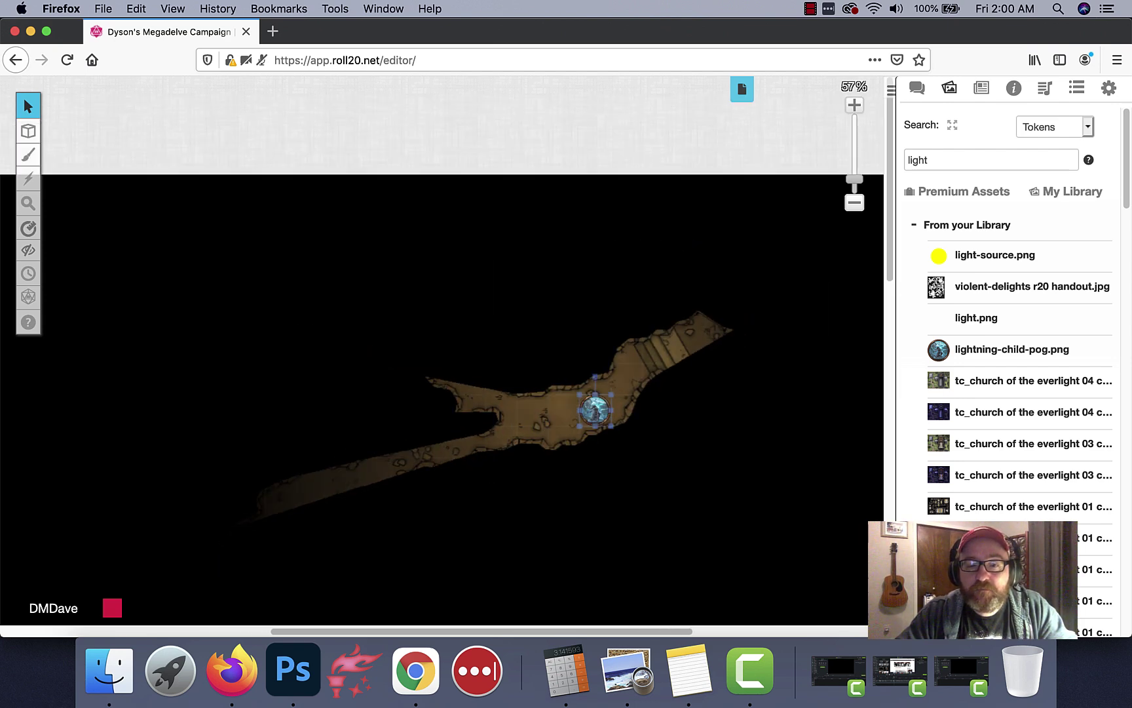
{"action": "key", "text": "Right"}
{"action": "key", "text": "Up"}
{"action": "key", "text": "Right"}
{"action": "key", "text": "Up"}
{"action": "key", "text": "Right"}
{"action": "key", "text": "Right"}
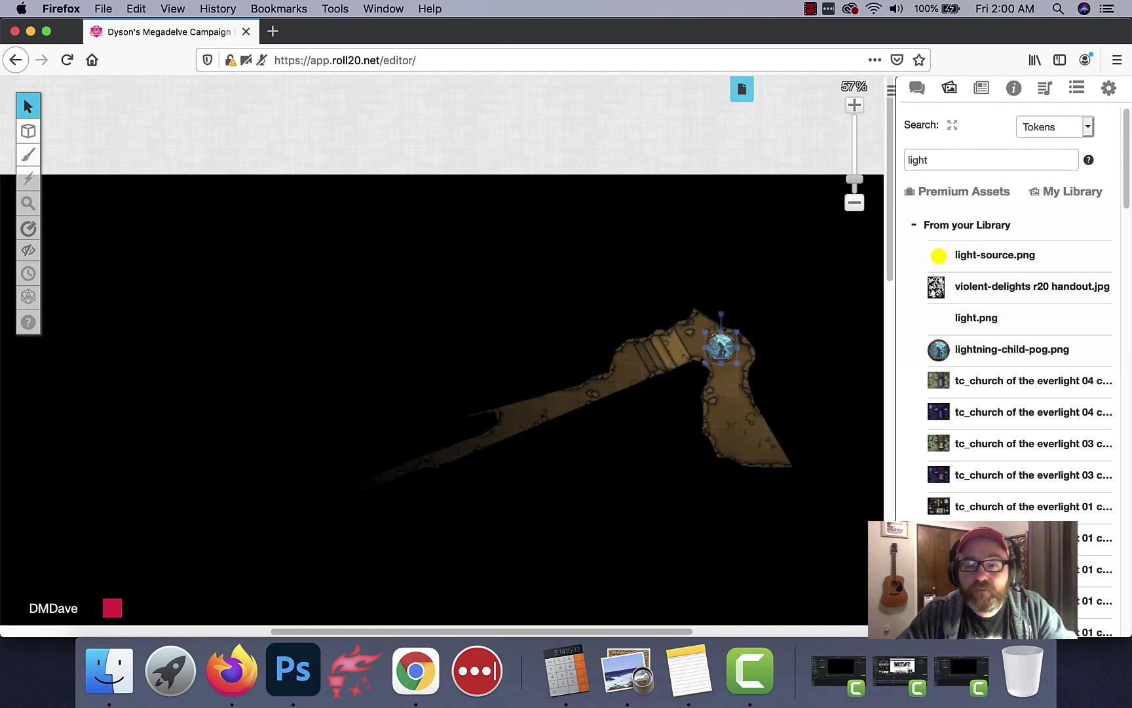
{"action": "key", "text": "Down"}
{"action": "key", "text": "Down"}
{"action": "scroll", "coordinate": [578, 412], "scroll_direction": "right", "scroll_amount": 5}
{"action": "key", "text": "Right"}
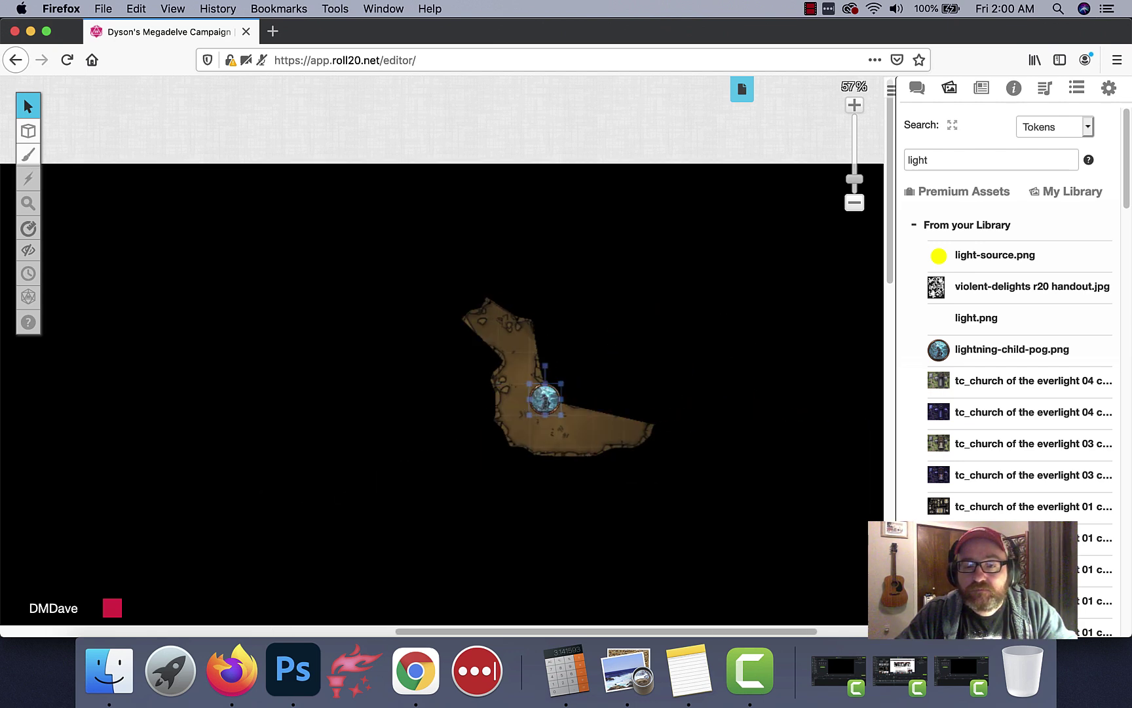
{"action": "key", "text": "Right"}
{"action": "key", "text": "Down"}
{"action": "key", "text": "Right"}
{"action": "key", "text": "Right"}
{"action": "key", "text": "Up"}
{"action": "key", "text": "Up"}
{"action": "key", "text": "Right"}
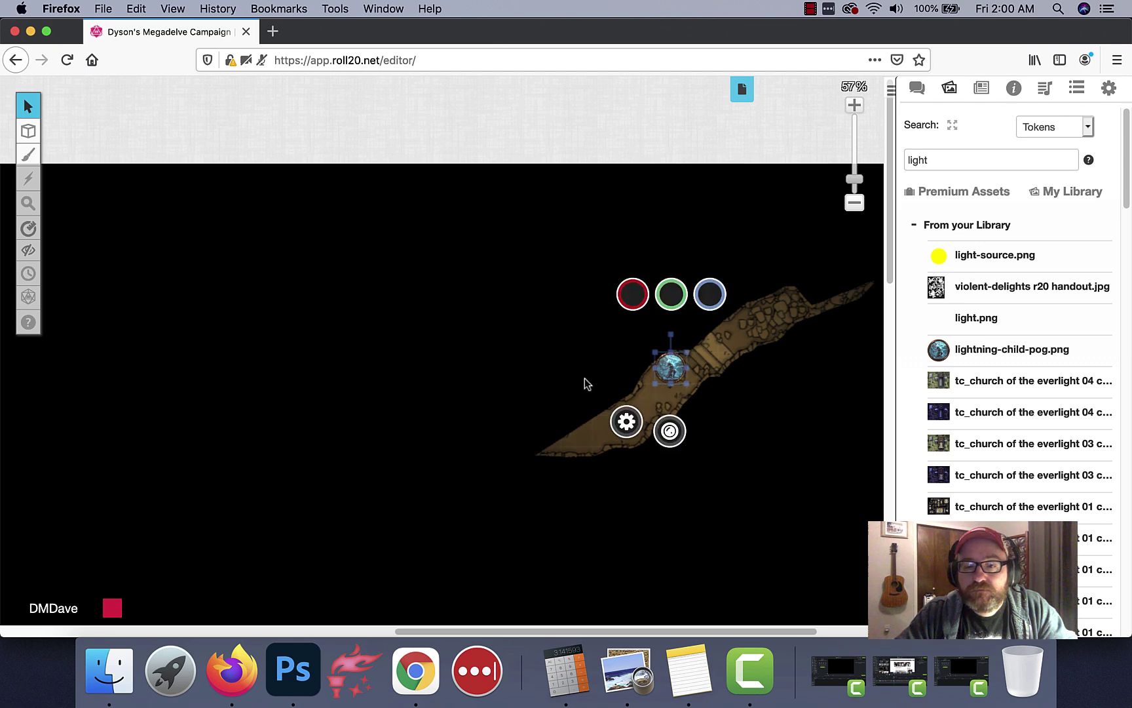
{"action": "key", "text": "Right"}
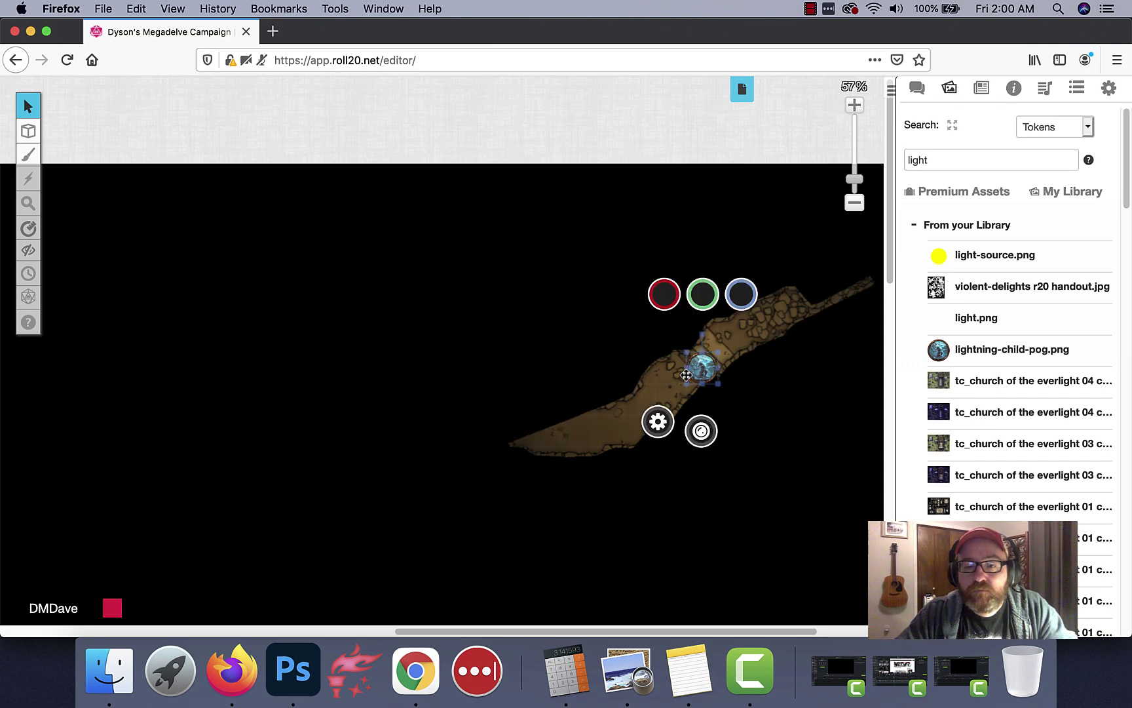
Drag the token further up-right along the corridor and select it
{"action": "left_click_drag", "start_coordinate": [701, 368], "coordinate": [749, 323]}
{"action": "scroll", "coordinate": [700, 402], "scroll_direction": "right", "scroll_amount": 5}
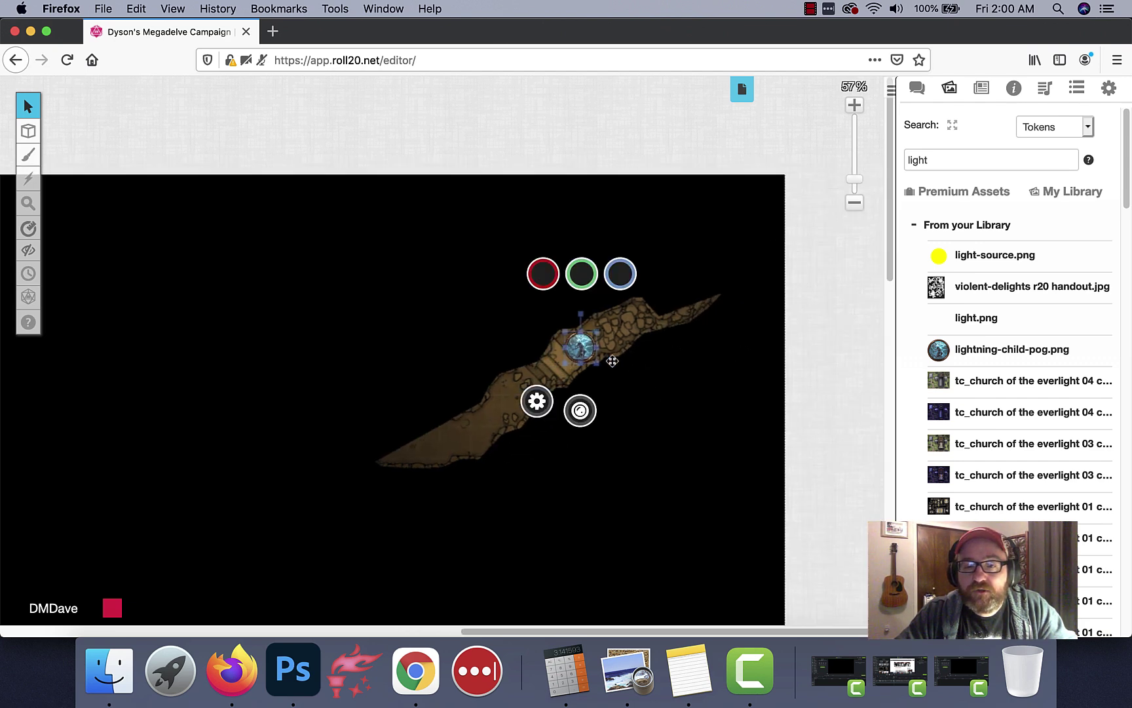
{"action": "mouse_move", "coordinate": [611, 332]}
{"action": "left_mouse_down"}
{"action": "mouse_move", "coordinate": [626, 331]}
{"action": "mouse_move", "coordinate": [595, 332]}
{"action": "left_mouse_up"}
{"action": "left_click", "coordinate": [579, 345]}
Delete the selected test token and zoom to view the revealed upper cave
{"action": "key", "text": "Delete"}
{"action": "scroll", "coordinate": [450, 353], "scroll_direction": "up", "scroll_amount": 3}
{"action": "scroll", "coordinate": [455, 356], "scroll_direction": "down", "scroll_amount": 5}
{"action": "scroll", "coordinate": [456, 348], "scroll_direction": "up", "scroll_amount": 2}
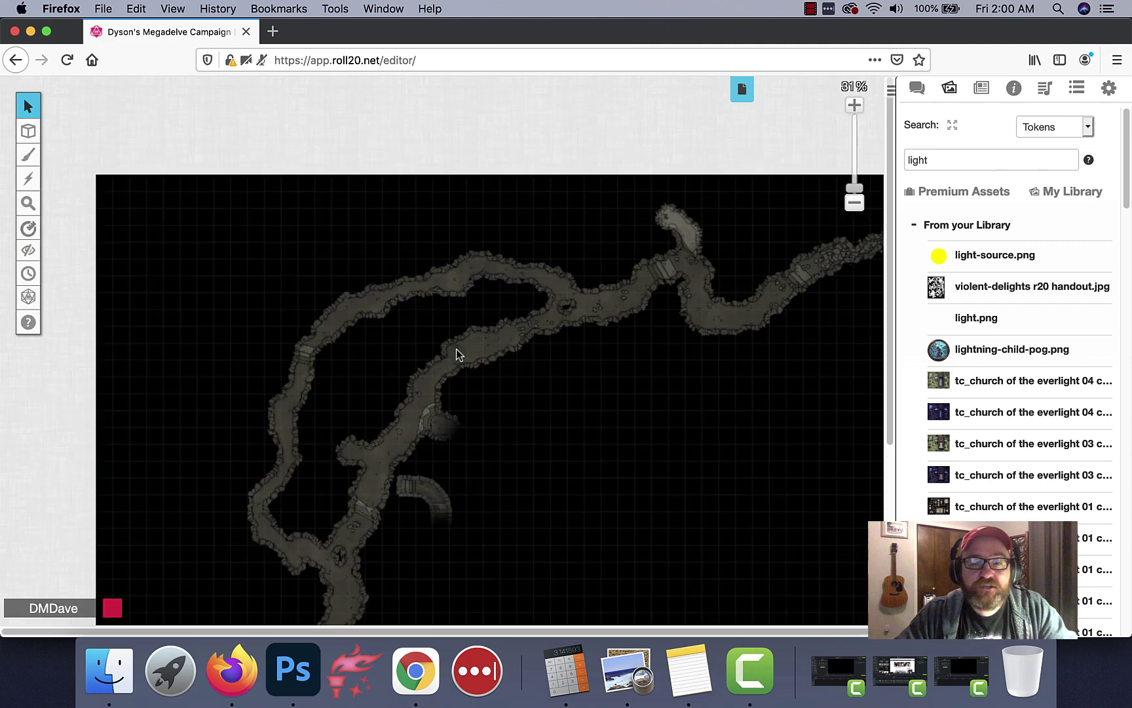
{"action": "scroll", "coordinate": [499, 428], "scroll_direction": "down", "scroll_amount": 3}
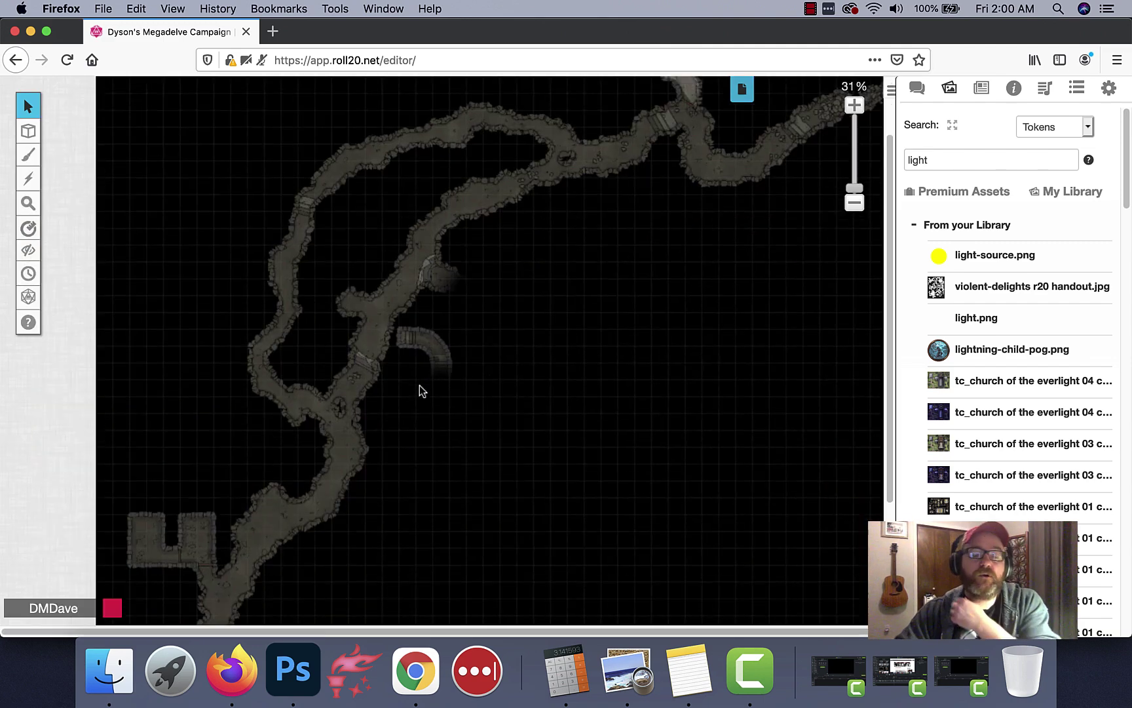